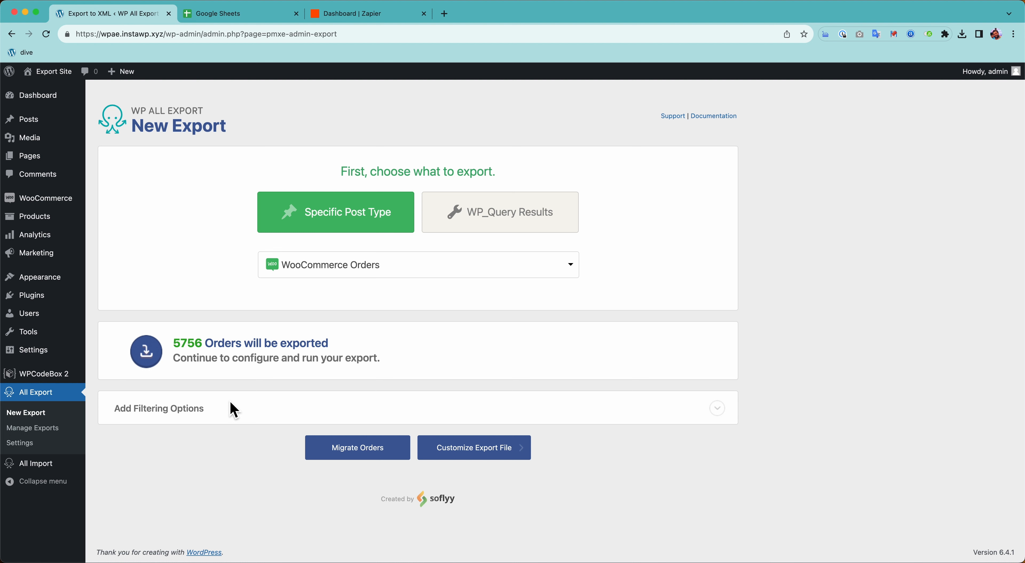
Step: Customize the WooCommerce Orders export file by adding an Order Date column directly after Order ID, and preview the first orders
{"action": "left_click", "coordinate": [476, 461]}
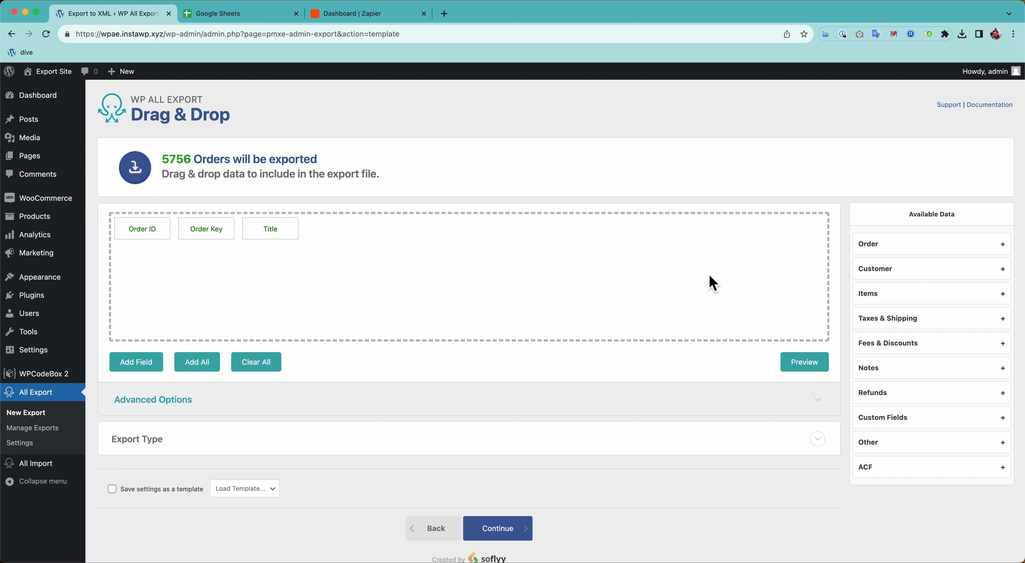
{"action": "left_click", "coordinate": [903, 250]}
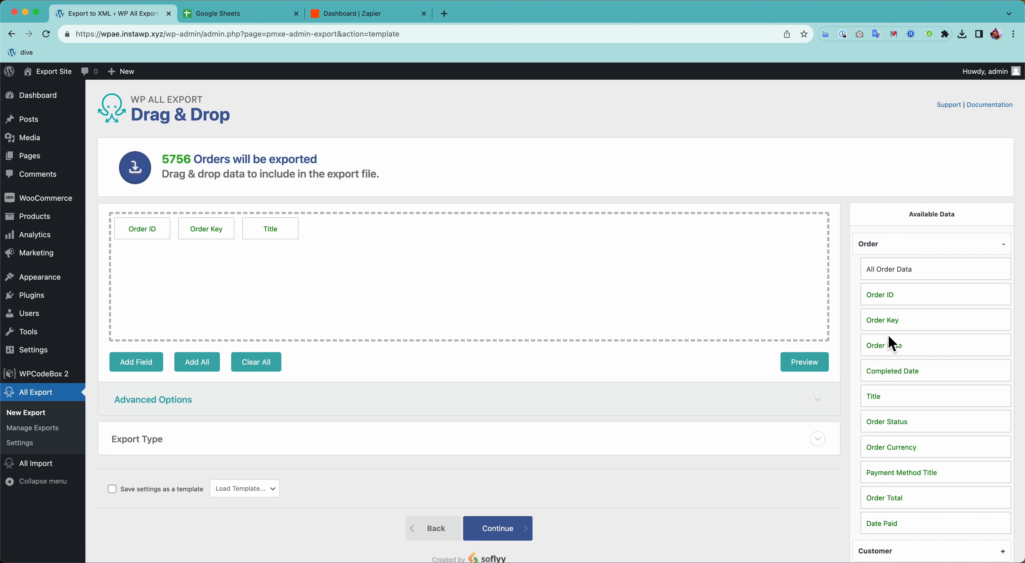
{"action": "left_click_drag", "start_coordinate": [890, 344], "coordinate": [527, 292]}
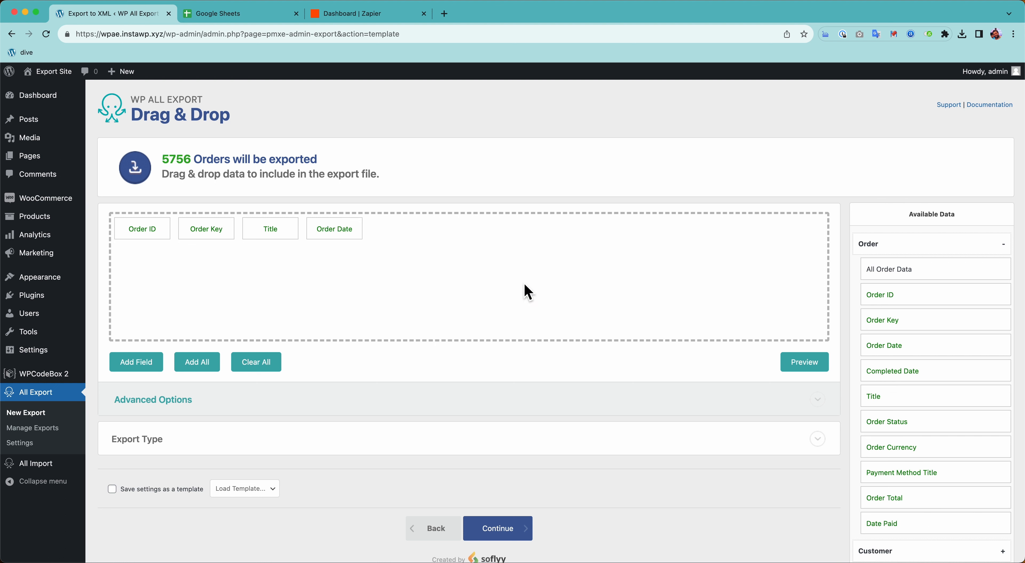
{"action": "left_click_drag", "start_coordinate": [350, 238], "coordinate": [191, 239]}
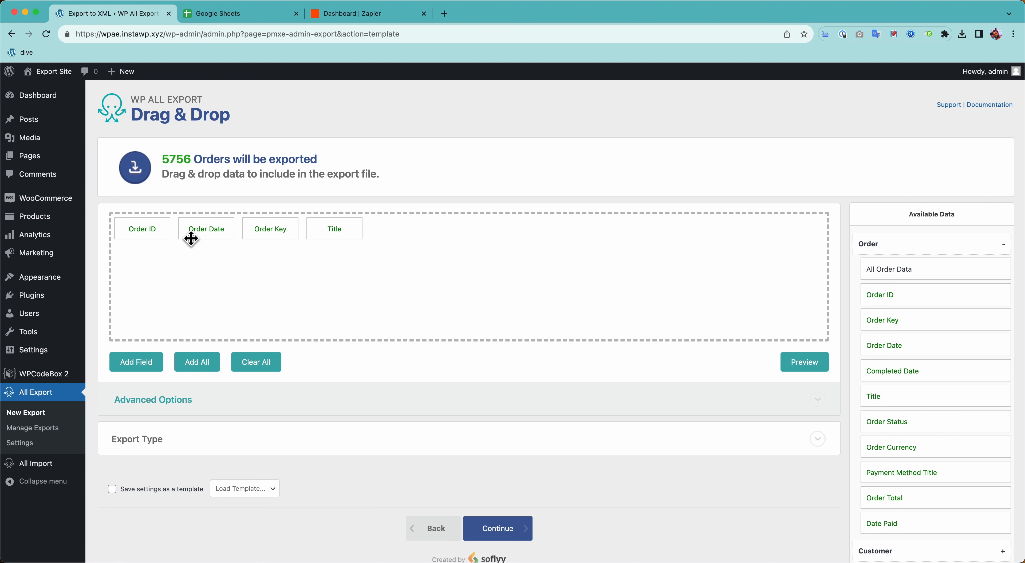
{"action": "left_click", "coordinate": [800, 364]}
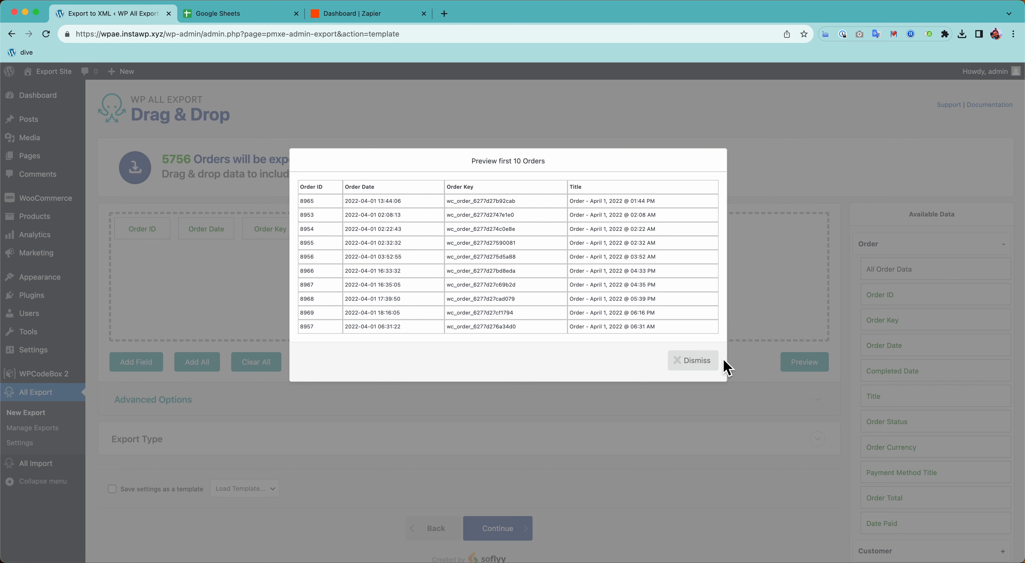
{"action": "left_click", "coordinate": [702, 364]}
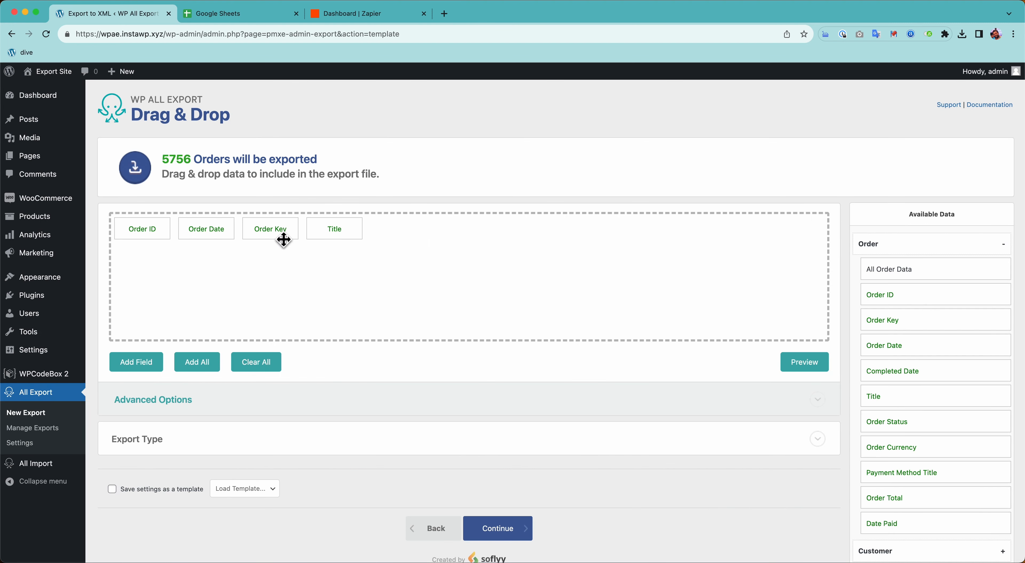
Step: Remove the Order Key and Title columns from the export and add an Order Total column after Order Date
{"action": "left_click_drag", "start_coordinate": [283, 236], "coordinate": [259, 206]}
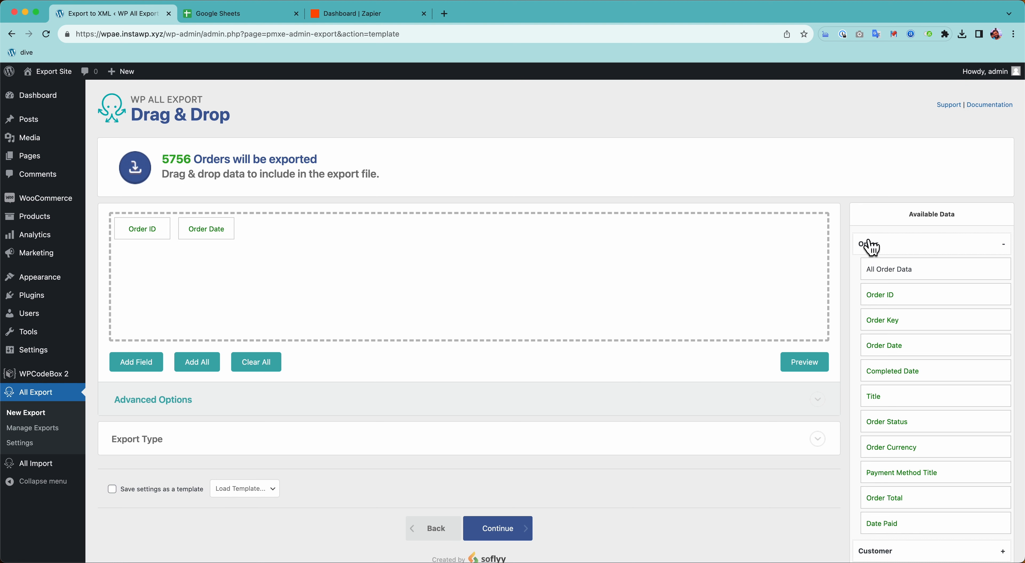
{"action": "scroll", "coordinate": [922, 447], "scroll_direction": "down", "scroll_amount": 2}
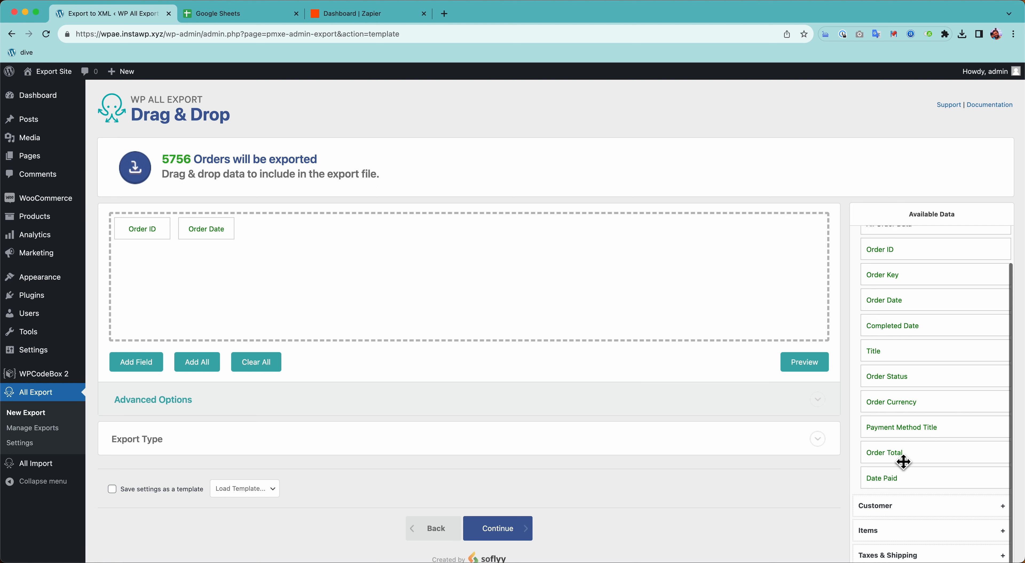
{"action": "left_click_drag", "start_coordinate": [905, 457], "coordinate": [680, 296]}
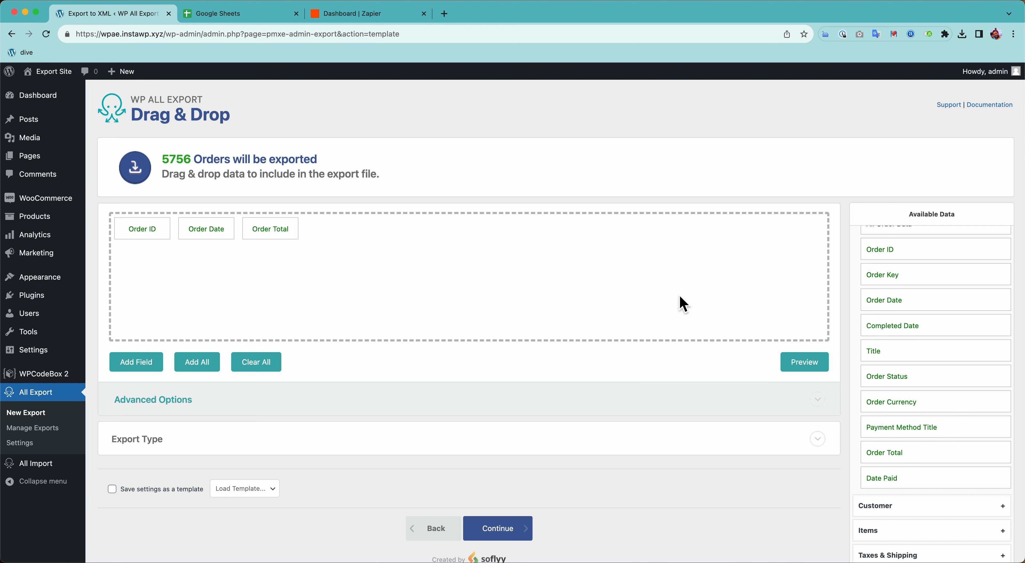
Step: Try separate Billing First Name and Billing Last Name columns in the export preview, and remove both columns again
{"action": "scroll", "coordinate": [919, 440], "scroll_direction": "down", "scroll_amount": 2}
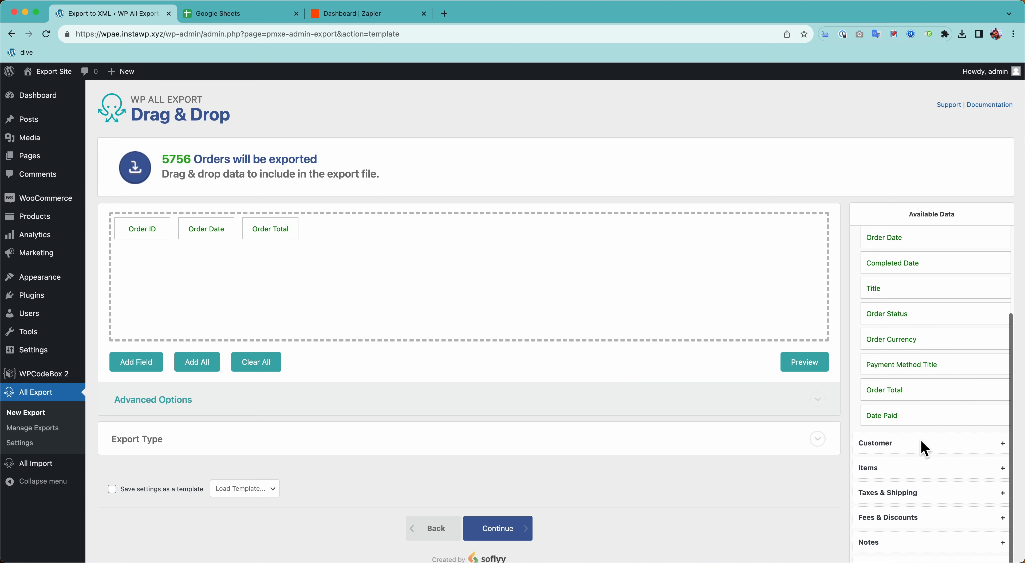
{"action": "left_click", "coordinate": [900, 448]}
{"action": "scroll", "coordinate": [897, 451], "scroll_direction": "down", "scroll_amount": 5}
{"action": "left_click_drag", "start_coordinate": [898, 386], "coordinate": [611, 265]}
{"action": "left_click_drag", "start_coordinate": [894, 416], "coordinate": [639, 304]}
{"action": "left_click", "coordinate": [804, 370]}
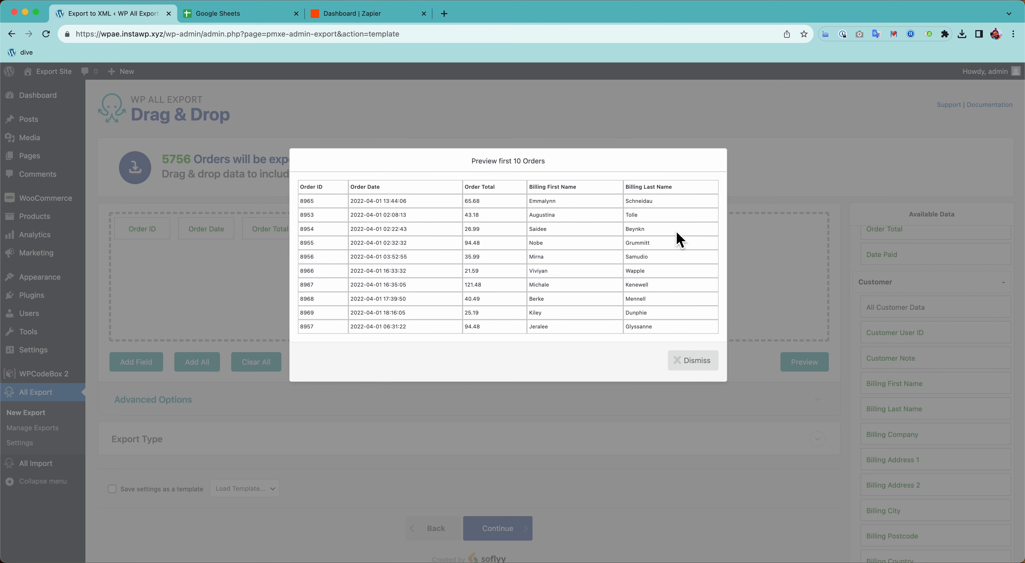
{"action": "left_click", "coordinate": [692, 367]}
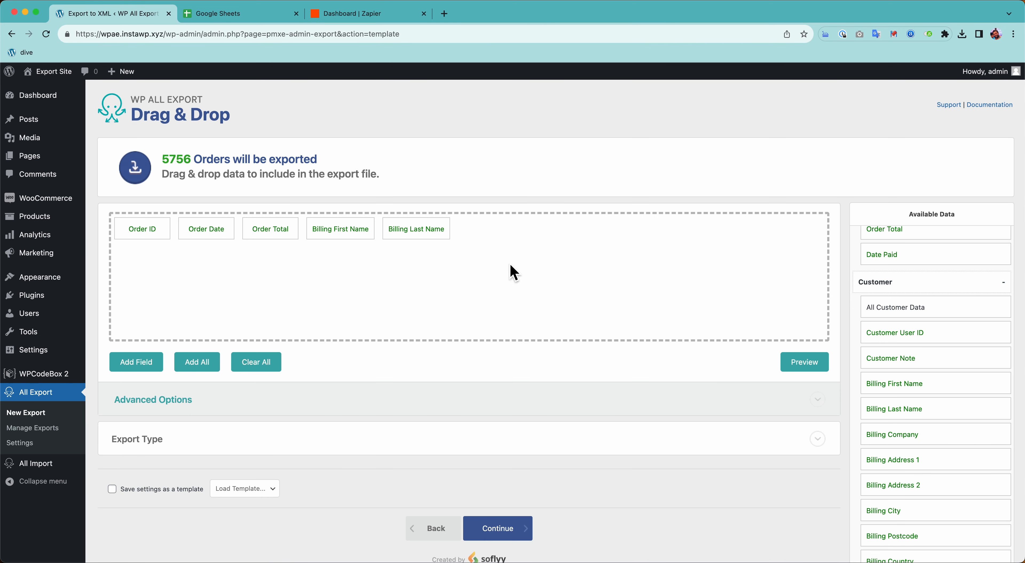
{"action": "left_click_drag", "start_coordinate": [350, 236], "coordinate": [377, 174]}
Step: Start adding a new export field and search the selectable fields for "name" and "product"
{"action": "left_click", "coordinate": [122, 363]}
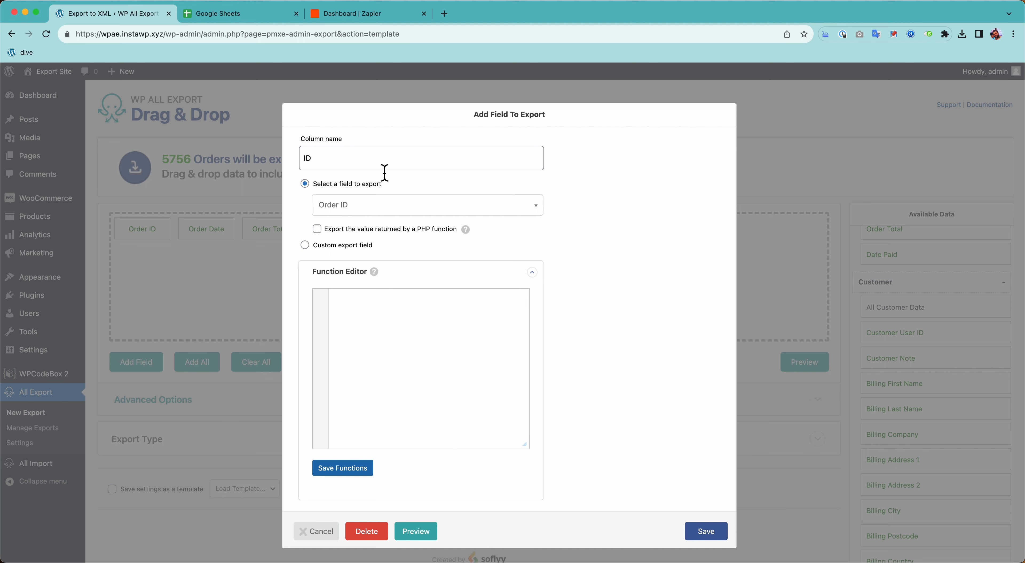
{"action": "left_click", "coordinate": [356, 207]}
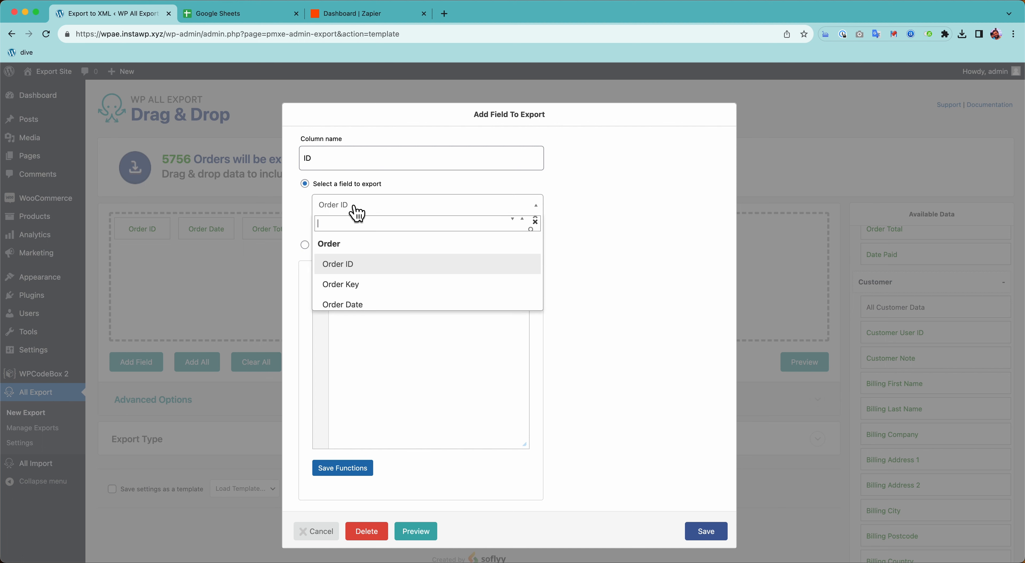
{"action": "type", "text": "name"}
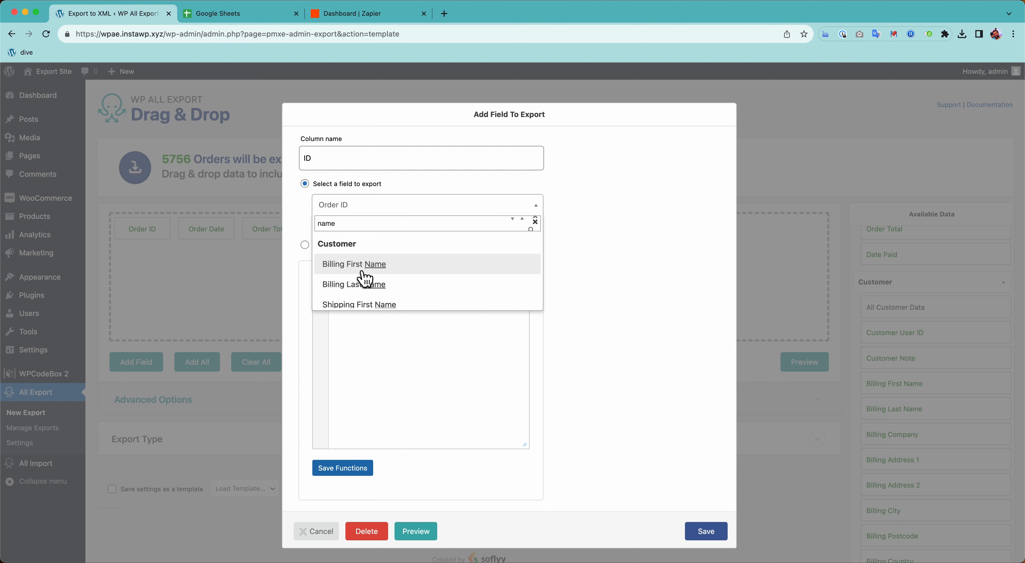
{"action": "scroll", "coordinate": [364, 278], "scroll_direction": "down", "scroll_amount": 1}
{"action": "key", "text": "BackSpace"}
{"action": "key", "text": "BackSpace"}
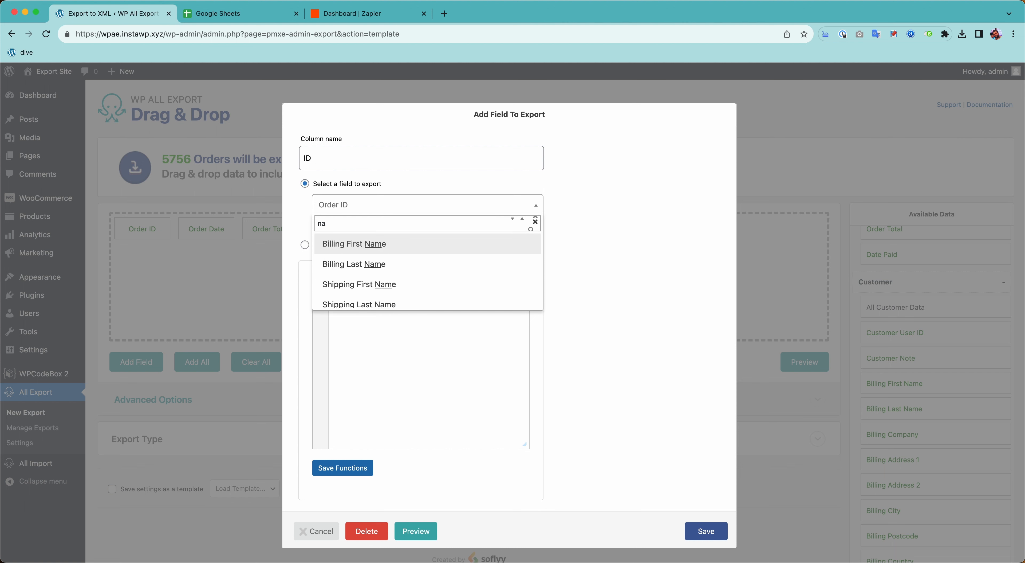
{"action": "key", "text": "BackSpace"}
{"action": "key", "text": "BackSpace"}
{"action": "type", "text": "prod"}
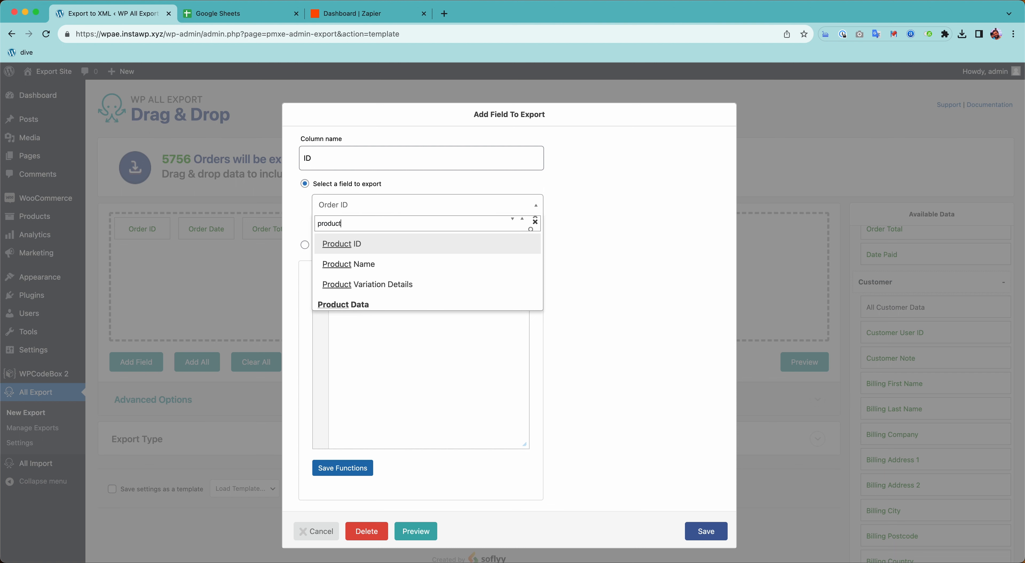
{"action": "type", "text": "uct"}
{"action": "left_click", "coordinate": [304, 229]}
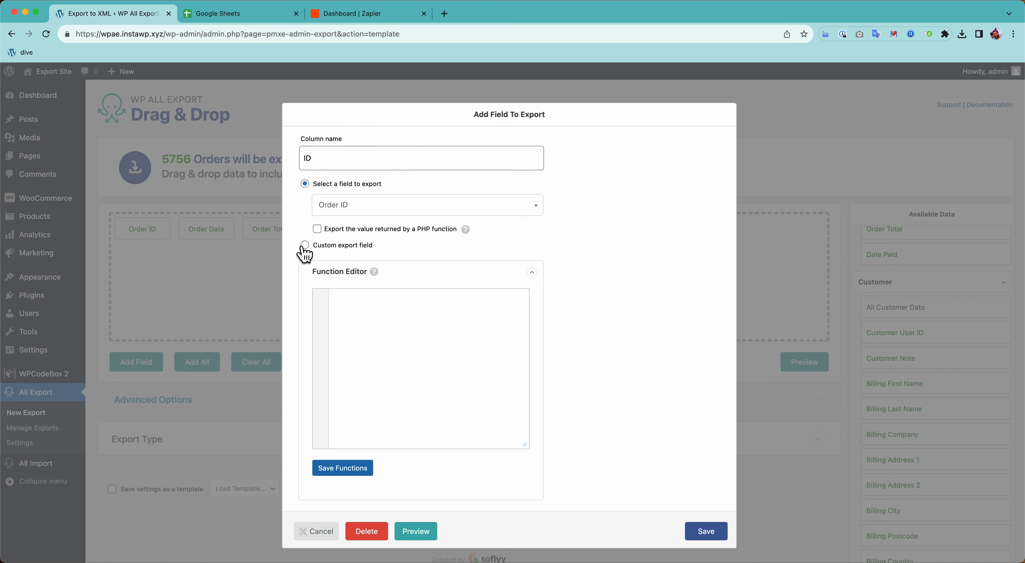
Step: Save a custom export field named Name containing {Billing First Name} {Billing Last Name}, and preview the exported orders
{"action": "left_click", "coordinate": [304, 246]}
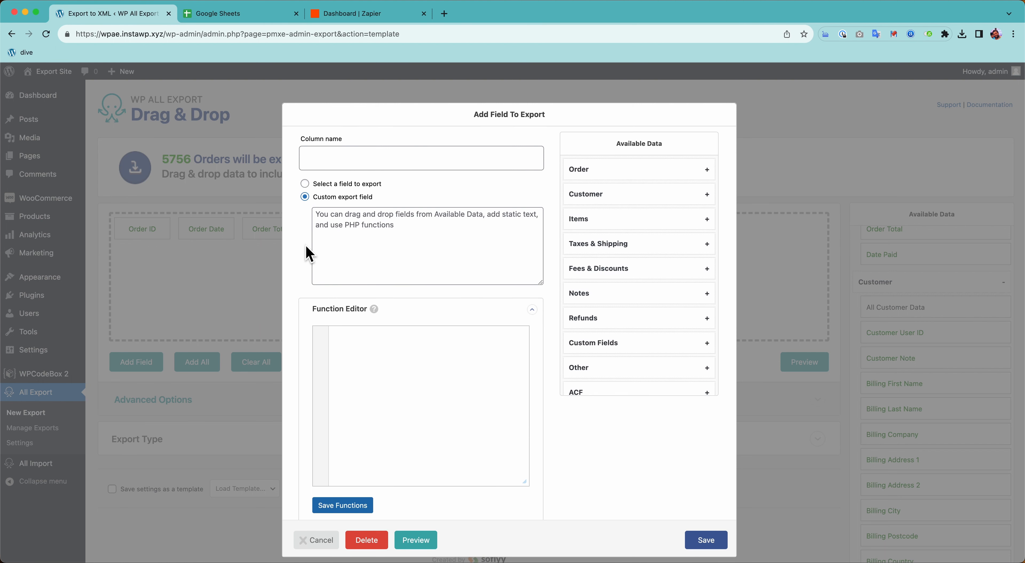
{"action": "left_click", "coordinate": [333, 165]}
{"action": "type", "text": "Name"}
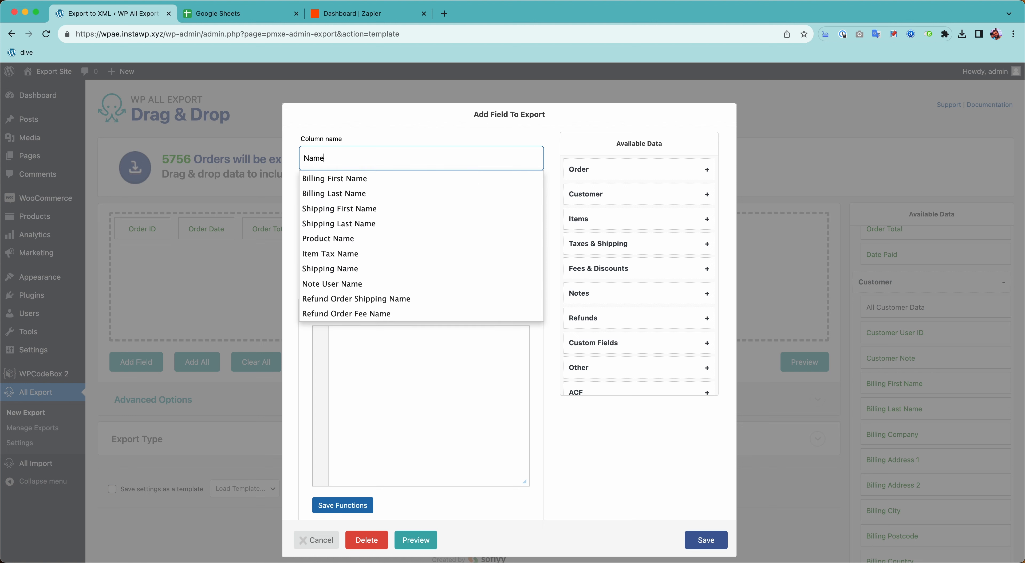
{"action": "left_click", "coordinate": [579, 199]}
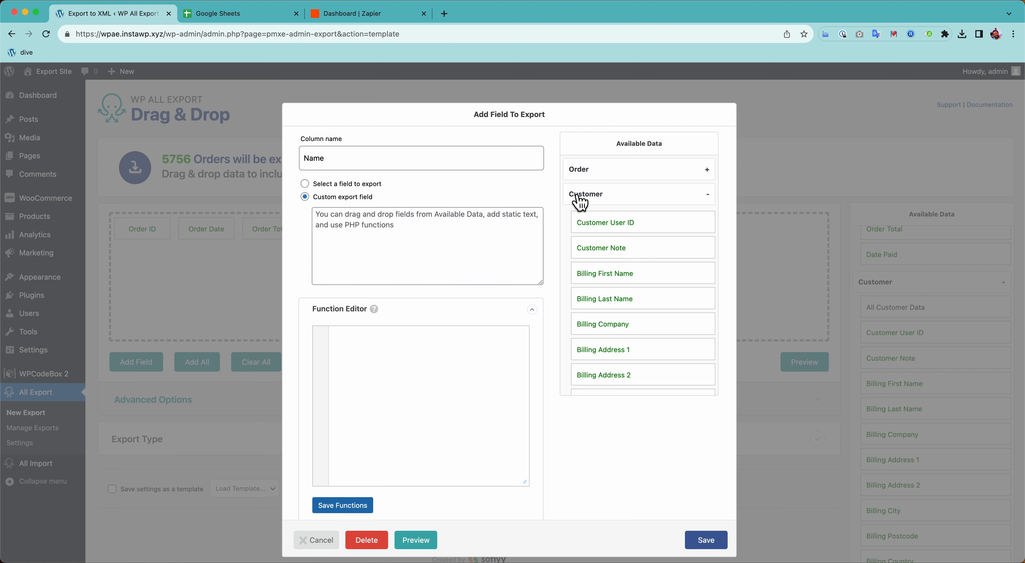
{"action": "left_click_drag", "start_coordinate": [606, 282], "coordinate": [466, 249]}
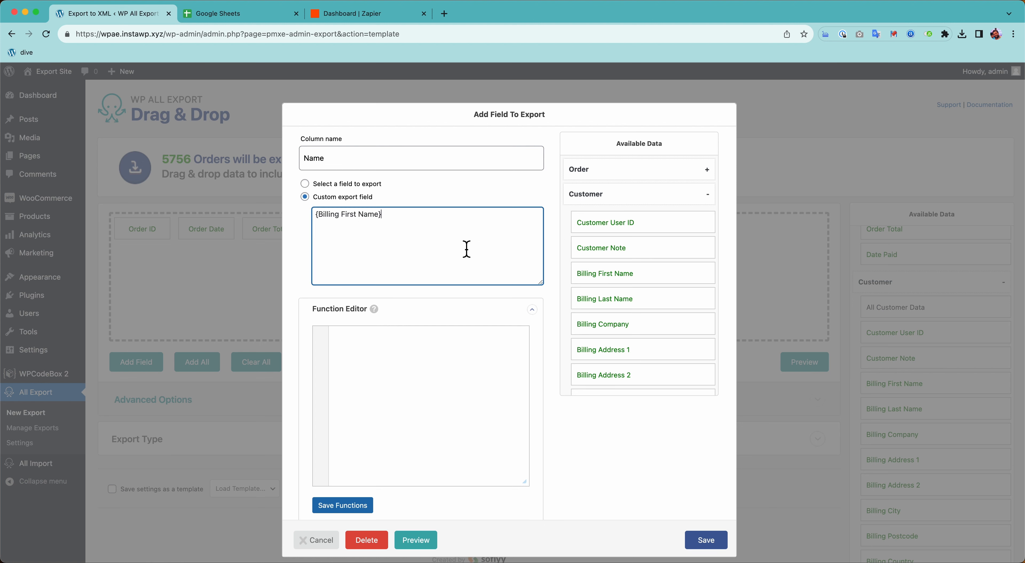
{"action": "left_click_drag", "start_coordinate": [590, 299], "coordinate": [492, 253]}
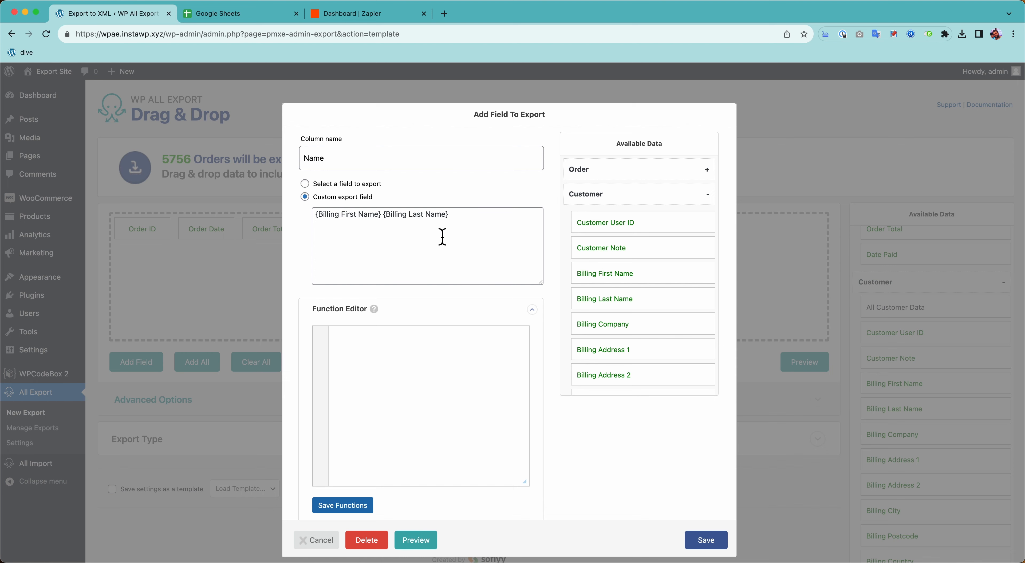
{"action": "left_click", "coordinate": [703, 541]}
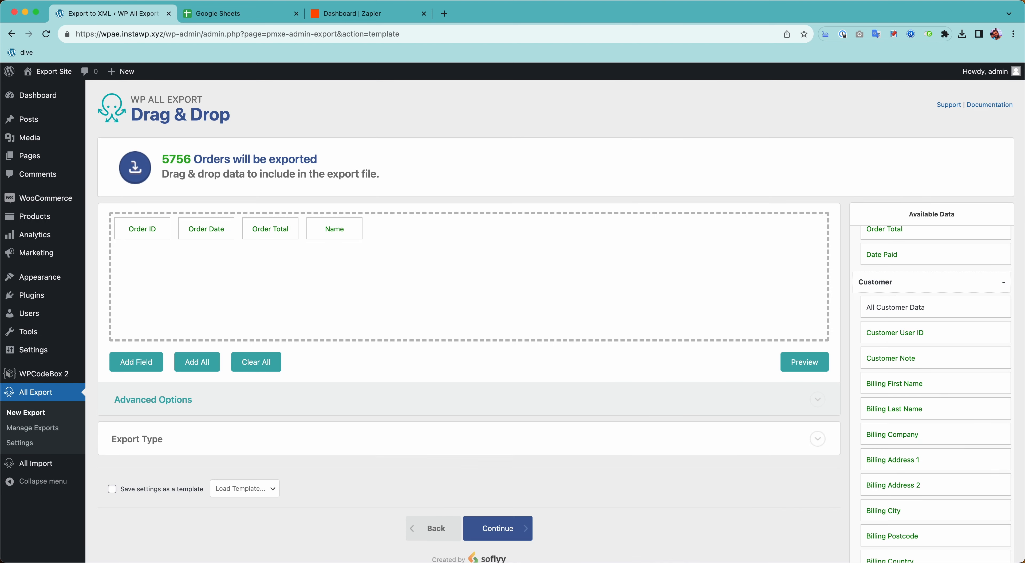
{"action": "left_click", "coordinate": [795, 363]}
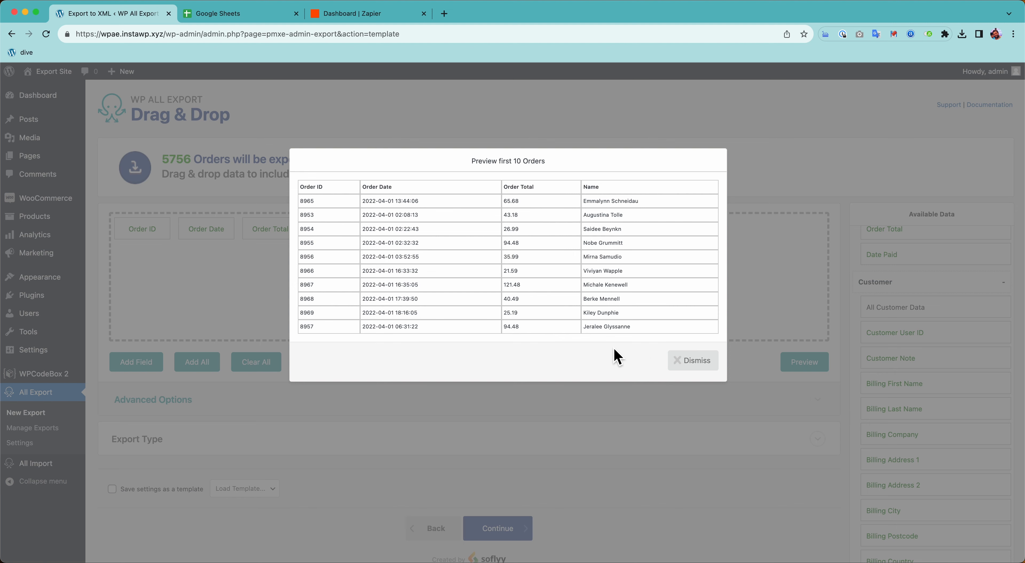
{"action": "left_click", "coordinate": [680, 363]}
Step: Examine the available Order, Customer and Items data fields, including the item Product Data, Taxonomies and Attributes groups
{"action": "scroll", "coordinate": [922, 335], "scroll_direction": "down", "scroll_amount": 5}
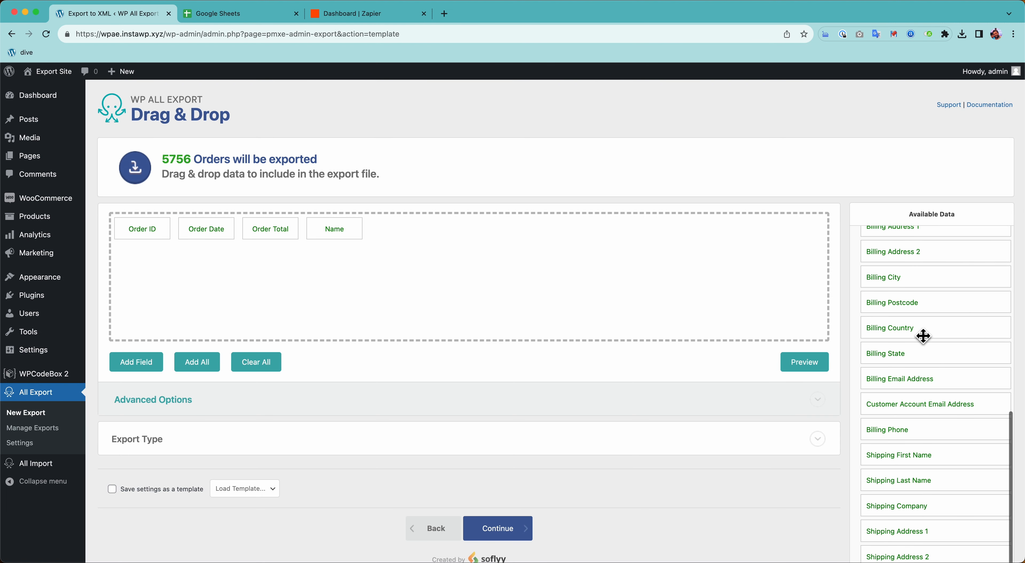
{"action": "scroll", "coordinate": [922, 337], "scroll_direction": "down", "scroll_amount": 3}
{"action": "scroll", "coordinate": [923, 336], "scroll_direction": "up", "scroll_amount": 10}
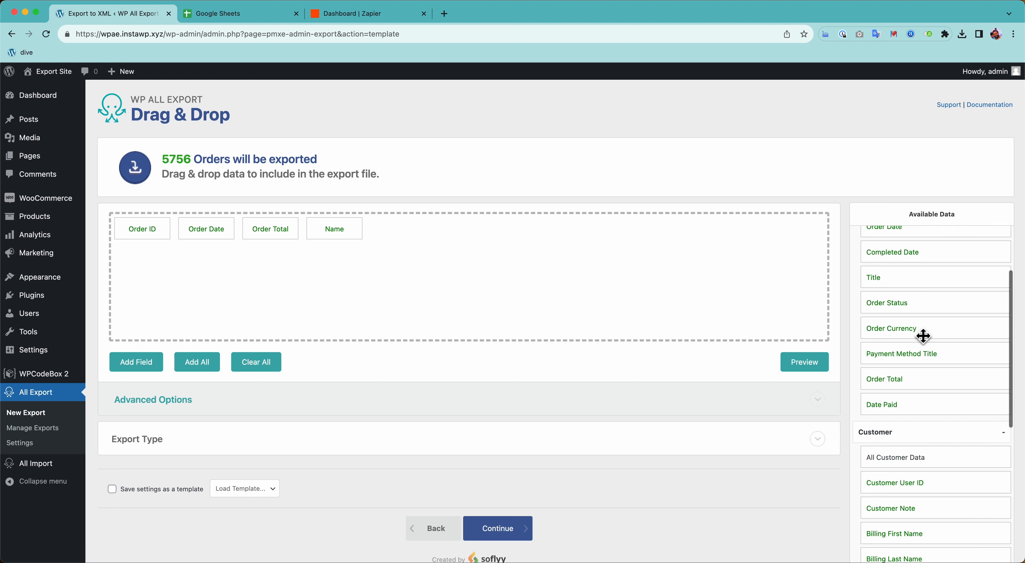
{"action": "scroll", "coordinate": [922, 336], "scroll_direction": "up", "scroll_amount": 3}
{"action": "scroll", "coordinate": [903, 357], "scroll_direction": "down", "scroll_amount": 3}
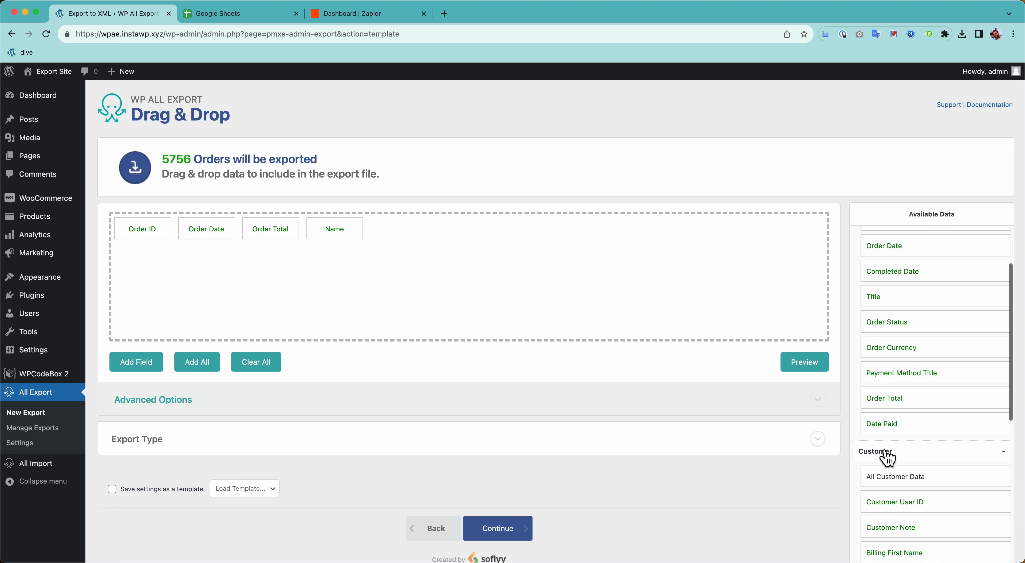
{"action": "scroll", "coordinate": [887, 457], "scroll_direction": "down", "scroll_amount": 10}
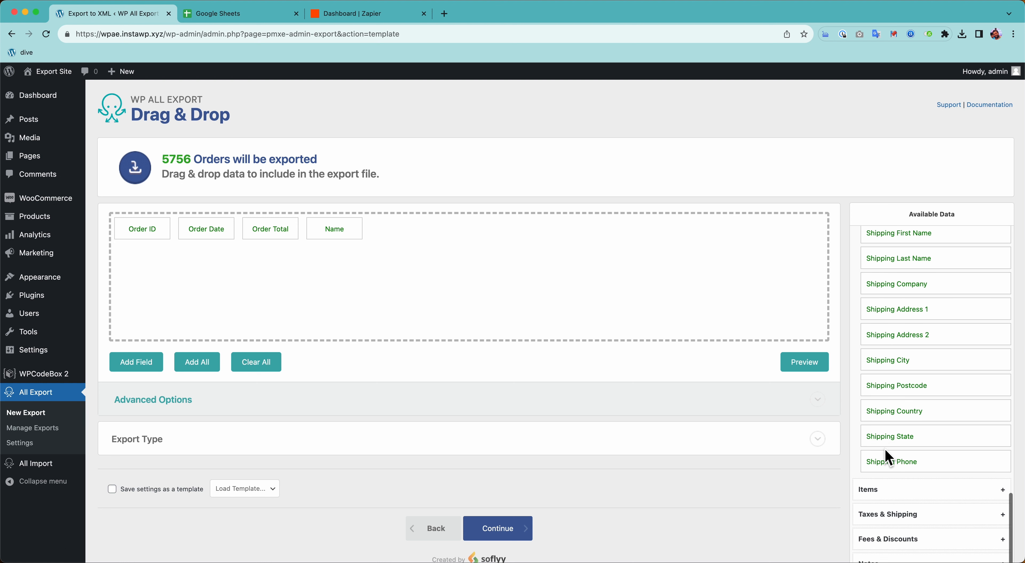
{"action": "left_click", "coordinate": [880, 467]}
{"action": "scroll", "coordinate": [877, 462], "scroll_direction": "down", "scroll_amount": 10}
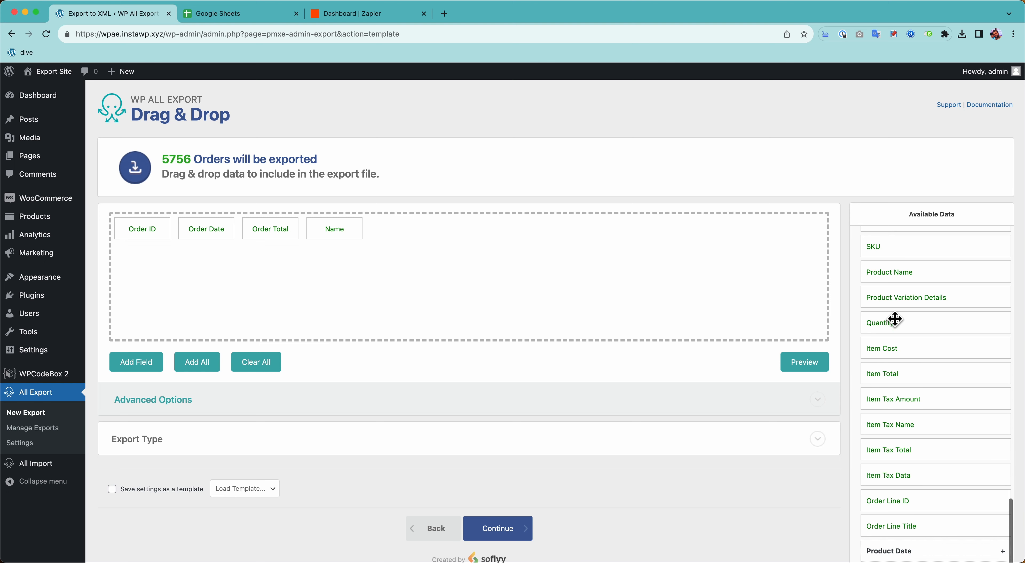
{"action": "scroll", "coordinate": [926, 428], "scroll_direction": "down", "scroll_amount": 3}
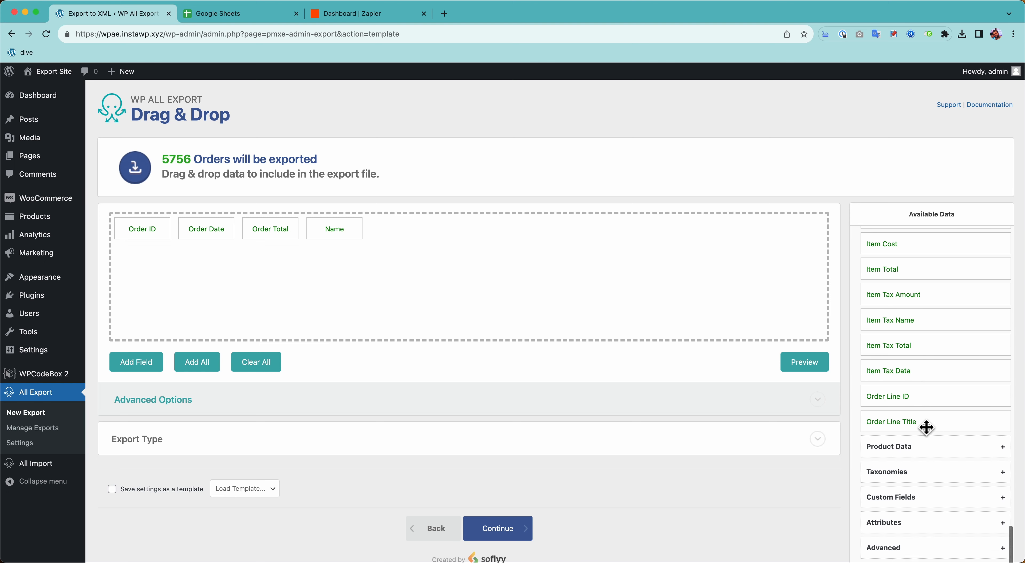
{"action": "scroll", "coordinate": [919, 394], "scroll_direction": "down", "scroll_amount": 2}
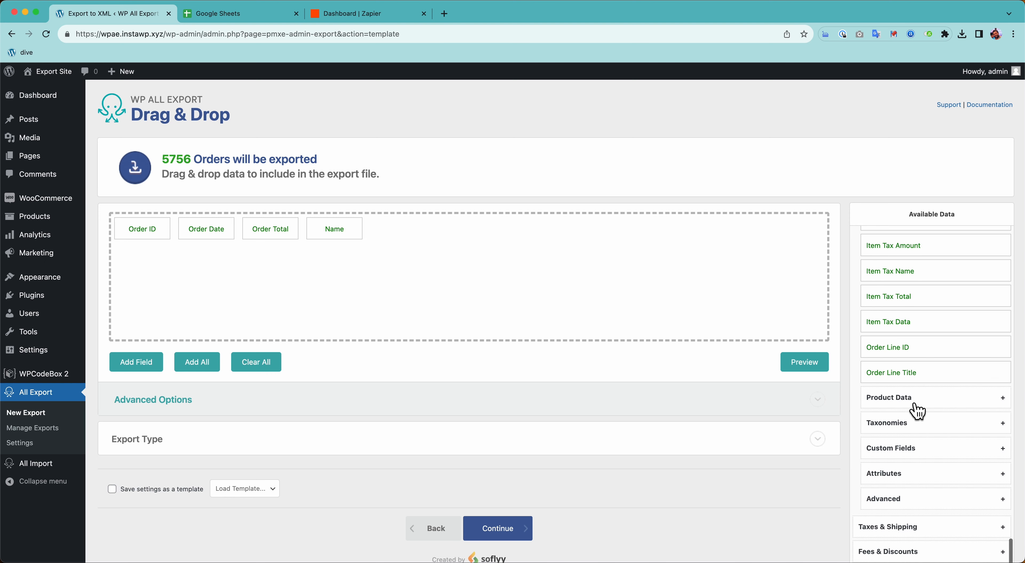
{"action": "left_click", "coordinate": [914, 404]}
{"action": "scroll", "coordinate": [915, 404], "scroll_direction": "down", "scroll_amount": 8}
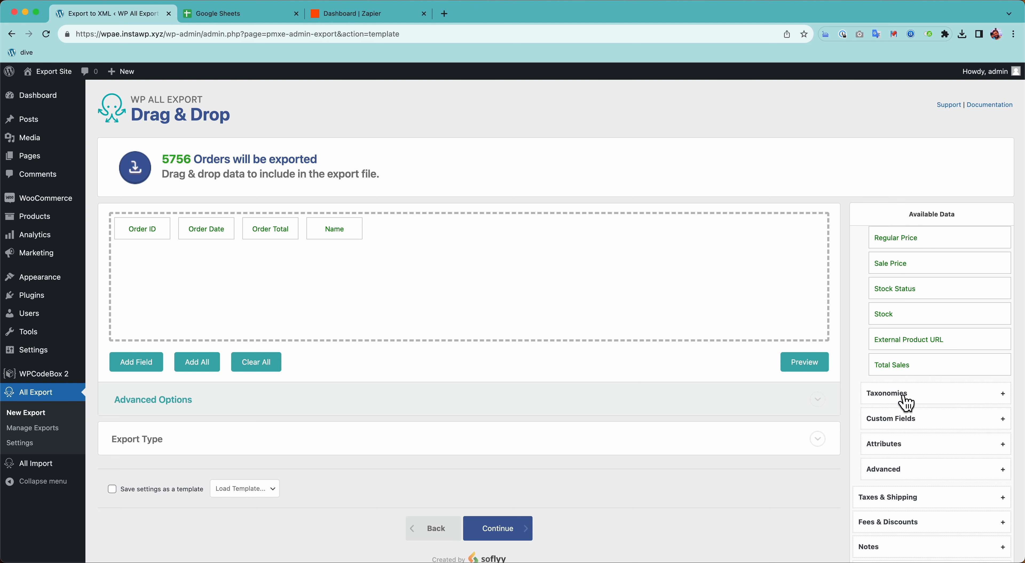
{"action": "left_click", "coordinate": [905, 398]}
{"action": "scroll", "coordinate": [903, 400], "scroll_direction": "down", "scroll_amount": 5}
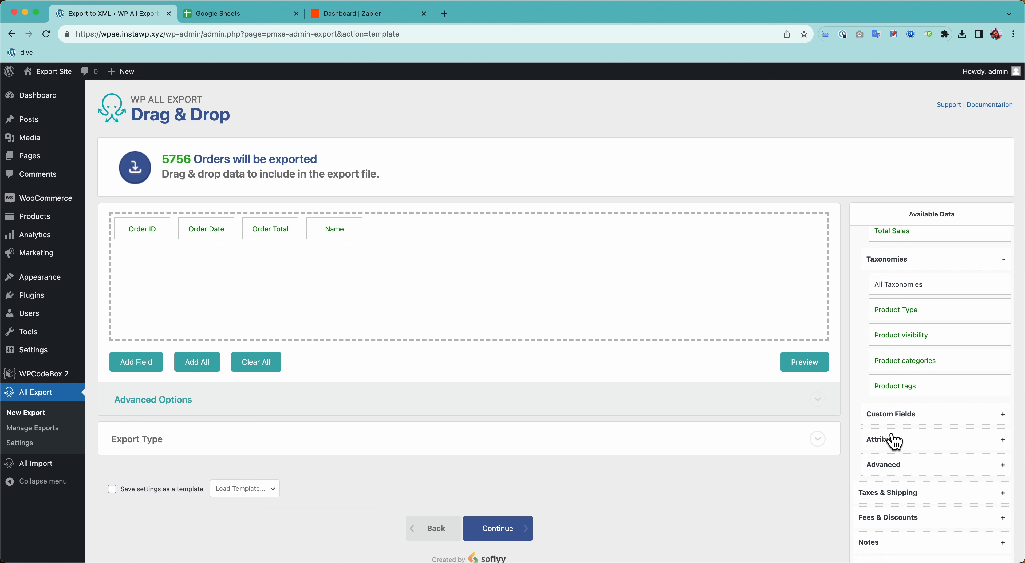
{"action": "left_click", "coordinate": [908, 441]}
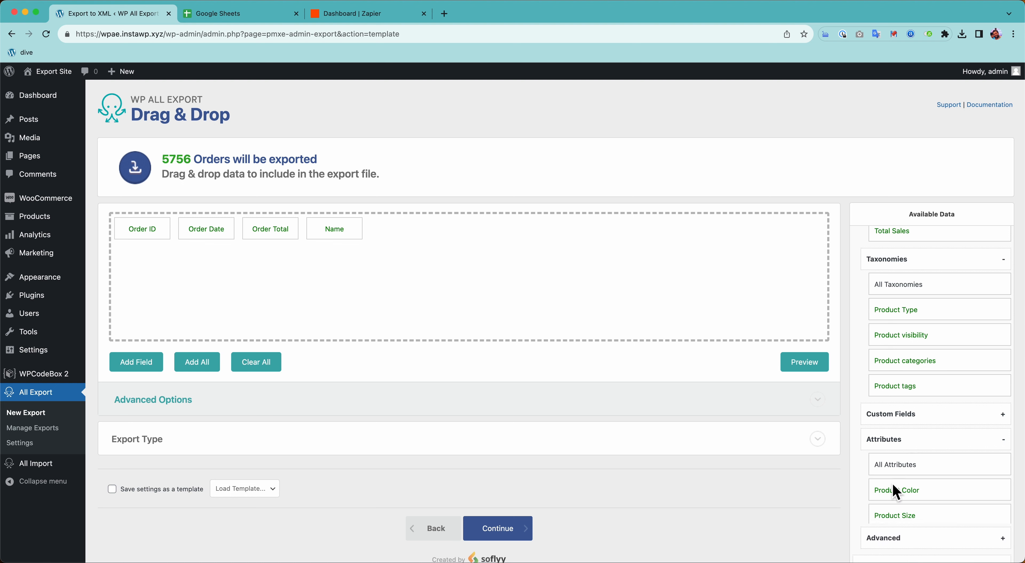
Step: Examine the remaining Available Data groups and the selectable fields for a new export field, without adding one
{"action": "scroll", "coordinate": [915, 521], "scroll_direction": "down", "scroll_amount": 2}
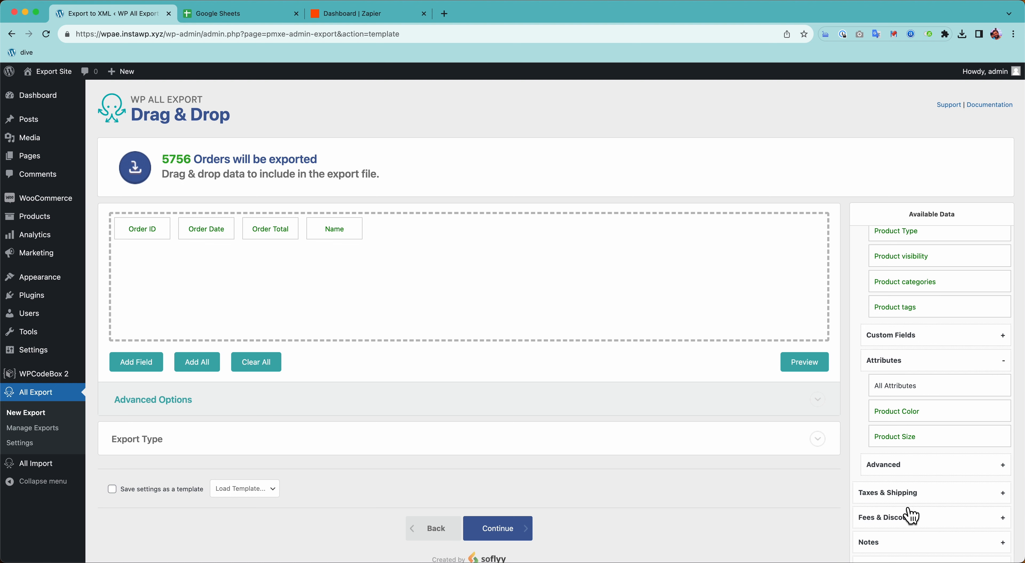
{"action": "scroll", "coordinate": [898, 531], "scroll_direction": "down", "scroll_amount": 5}
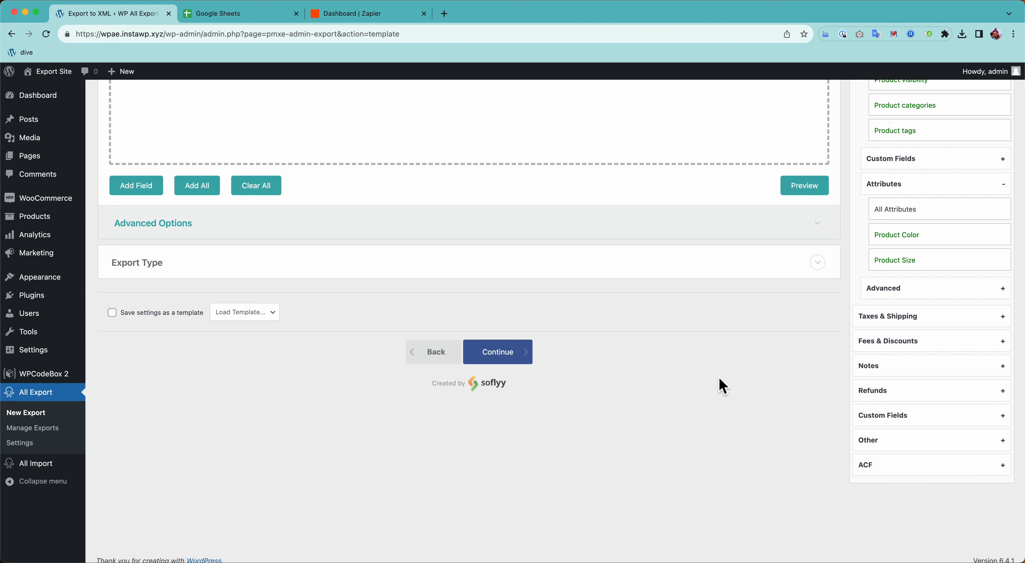
{"action": "scroll", "coordinate": [722, 386], "scroll_direction": "up", "scroll_amount": 5}
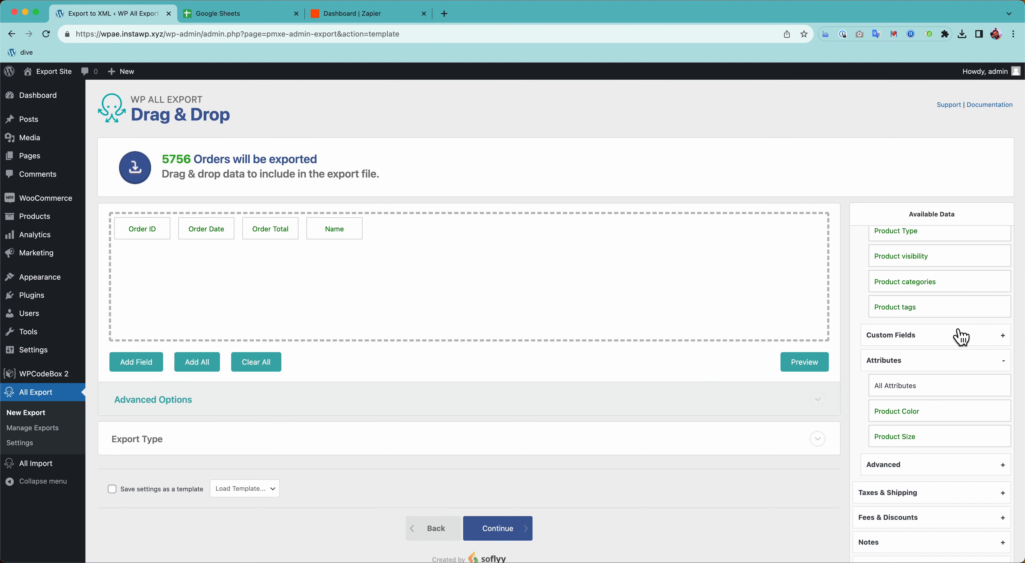
{"action": "left_click", "coordinate": [137, 364]}
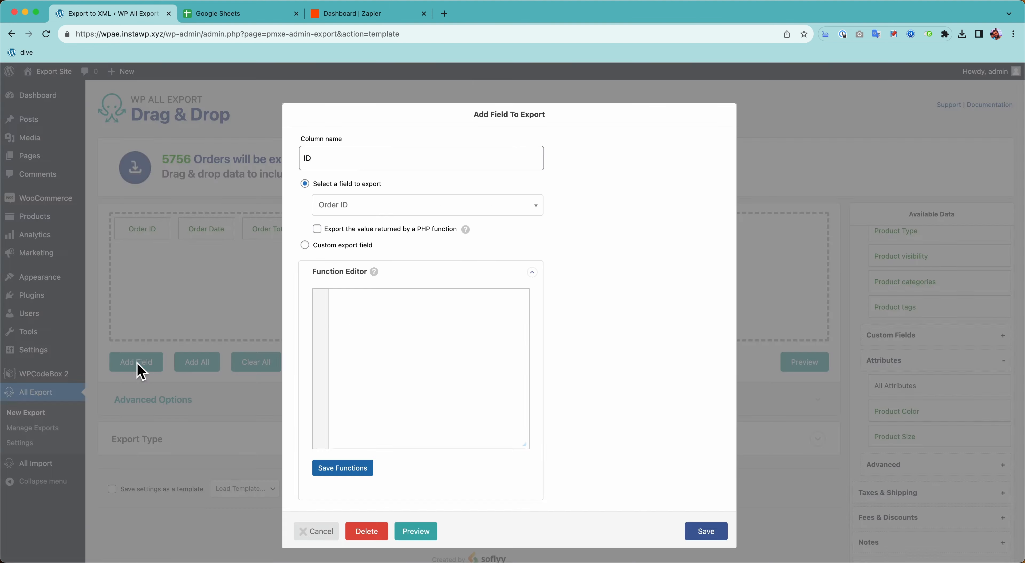
{"action": "left_click", "coordinate": [339, 211]}
{"action": "scroll", "coordinate": [396, 291], "scroll_direction": "down", "scroll_amount": 1}
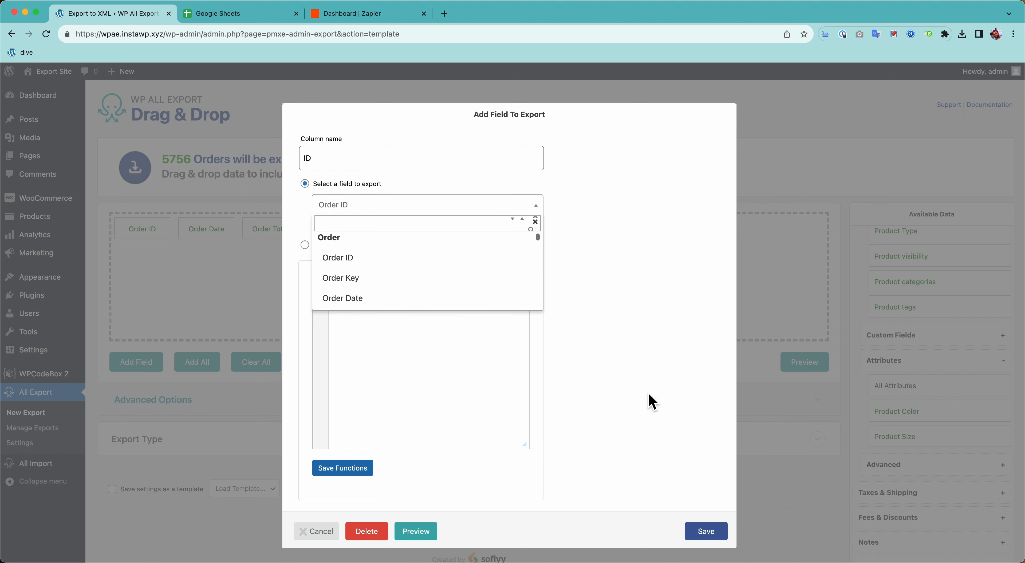
{"action": "left_click", "coordinate": [638, 433]}
{"action": "left_click", "coordinate": [817, 413]}
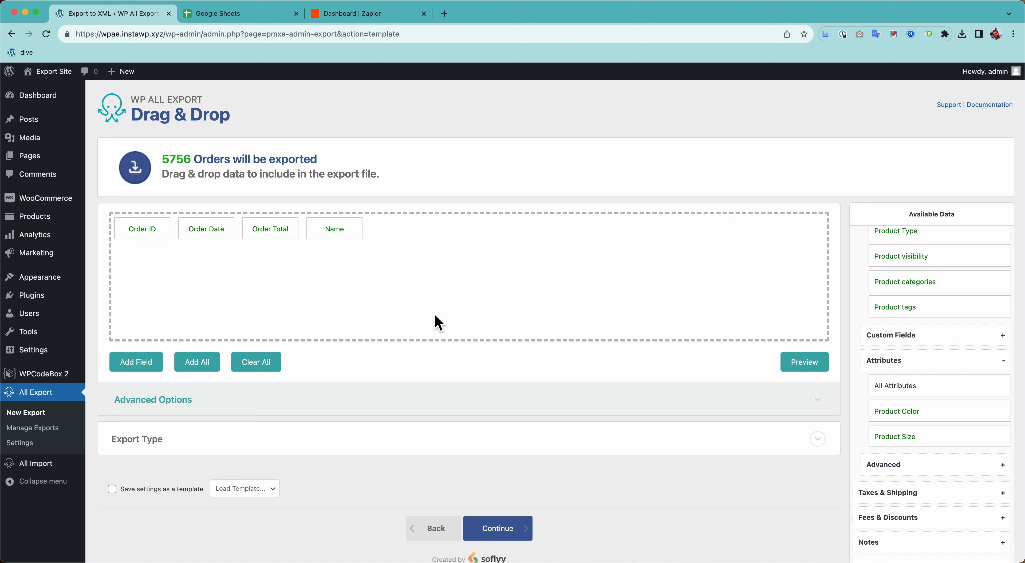
Step: Review the export template's advanced options for the separator and CSV header row
{"action": "left_click", "coordinate": [156, 401]}
{"action": "scroll", "coordinate": [159, 404], "scroll_direction": "down", "scroll_amount": 1}
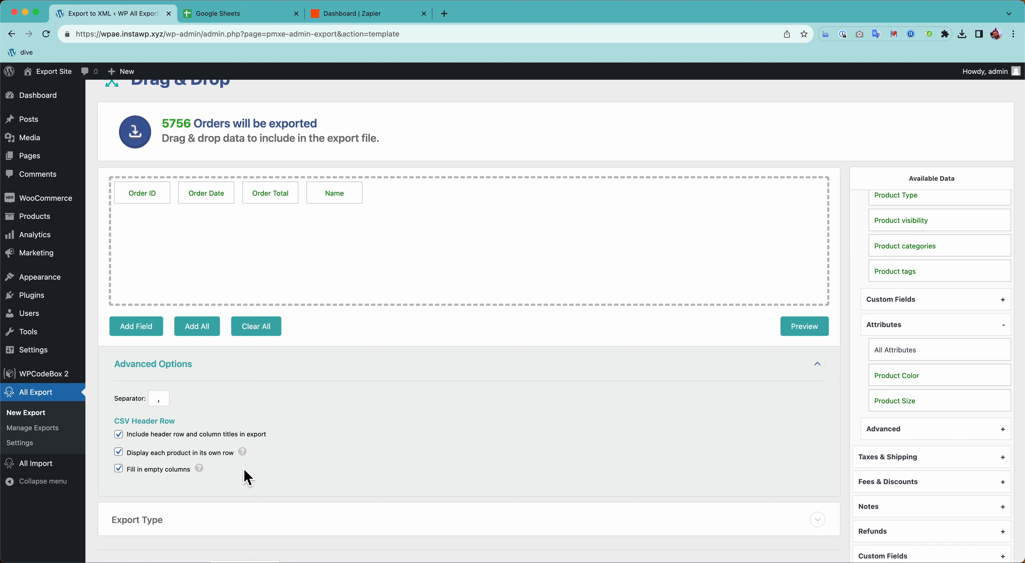
{"action": "left_click", "coordinate": [152, 370]}
Step: Review the Spreadsheet and Feed export types, keep Spreadsheet with CSV File, and continue to the export settings
{"action": "left_click", "coordinate": [205, 401]}
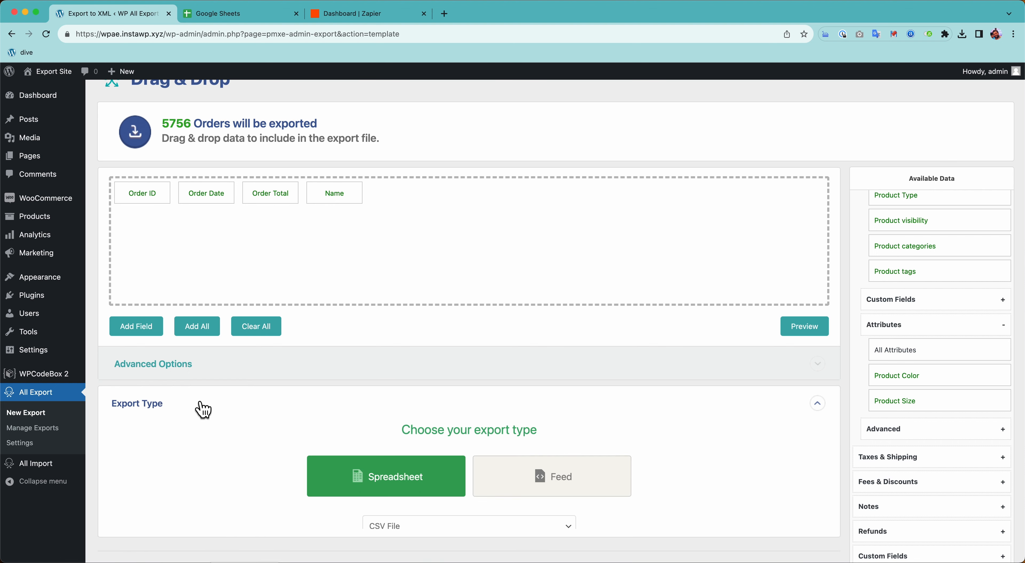
{"action": "scroll", "coordinate": [203, 410], "scroll_direction": "down", "scroll_amount": 3}
{"action": "left_click", "coordinate": [392, 419]}
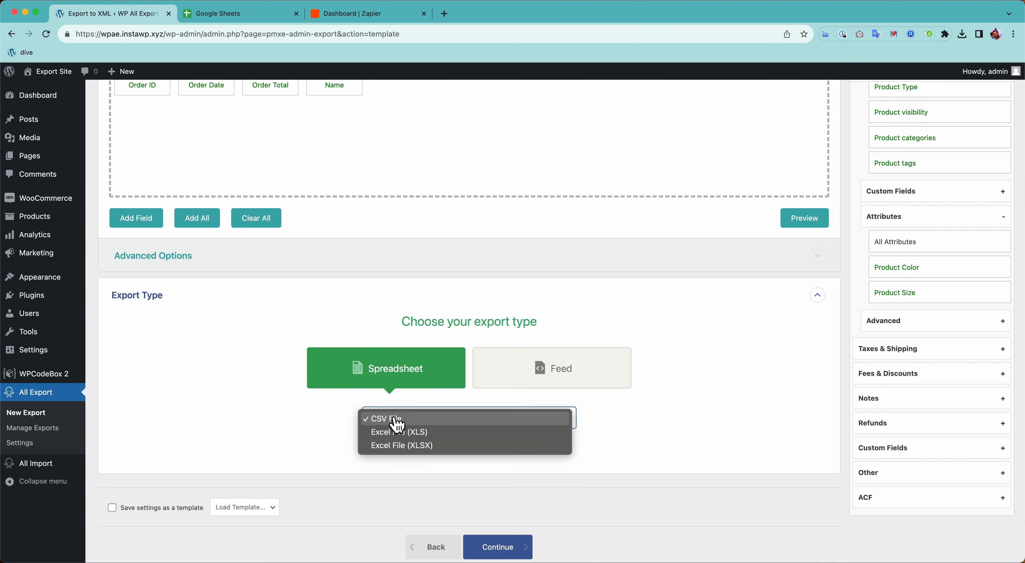
{"action": "left_click", "coordinate": [587, 387]}
{"action": "left_click", "coordinate": [587, 387]}
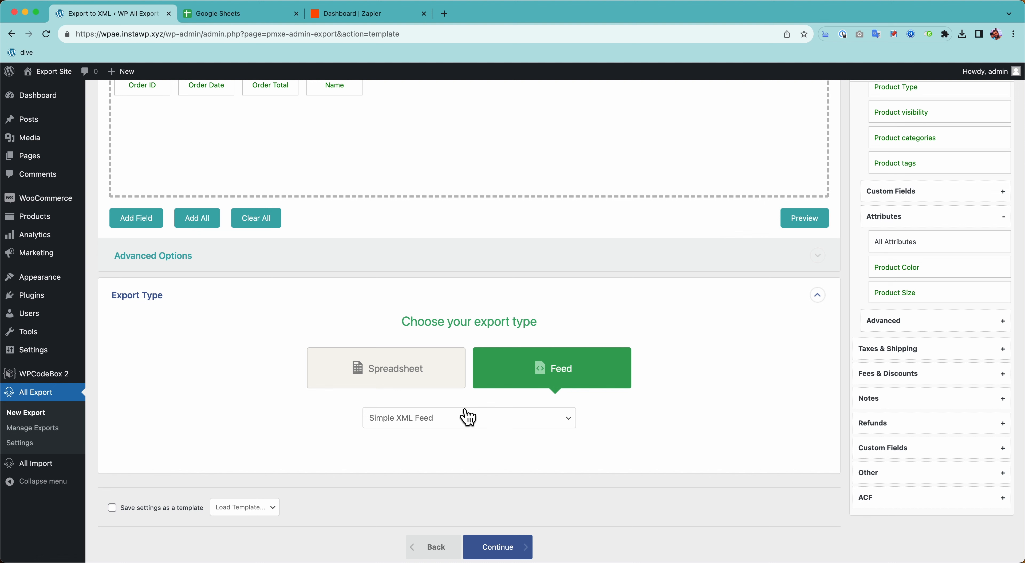
{"action": "left_click", "coordinate": [408, 381]}
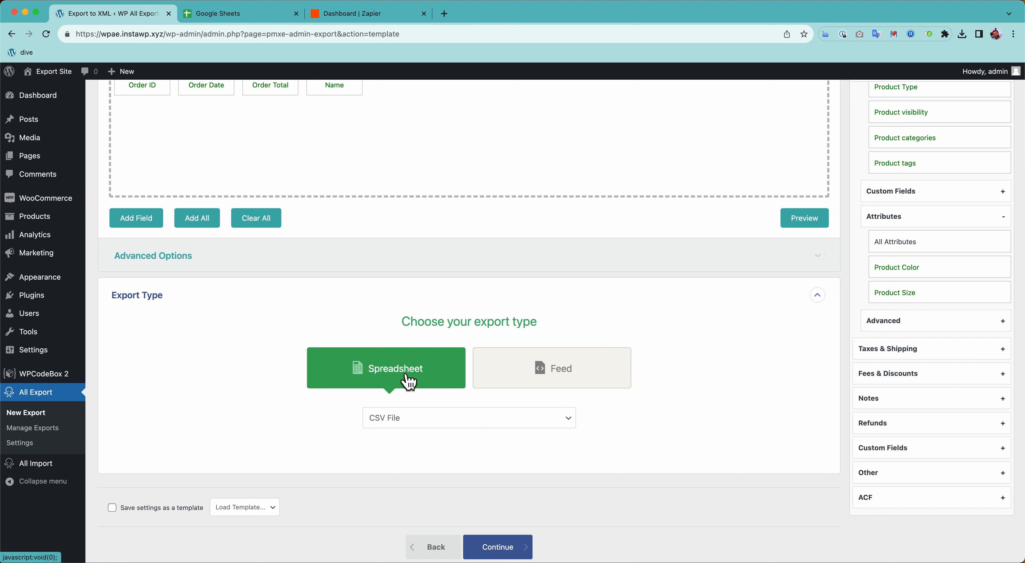
{"action": "left_click", "coordinate": [135, 297]}
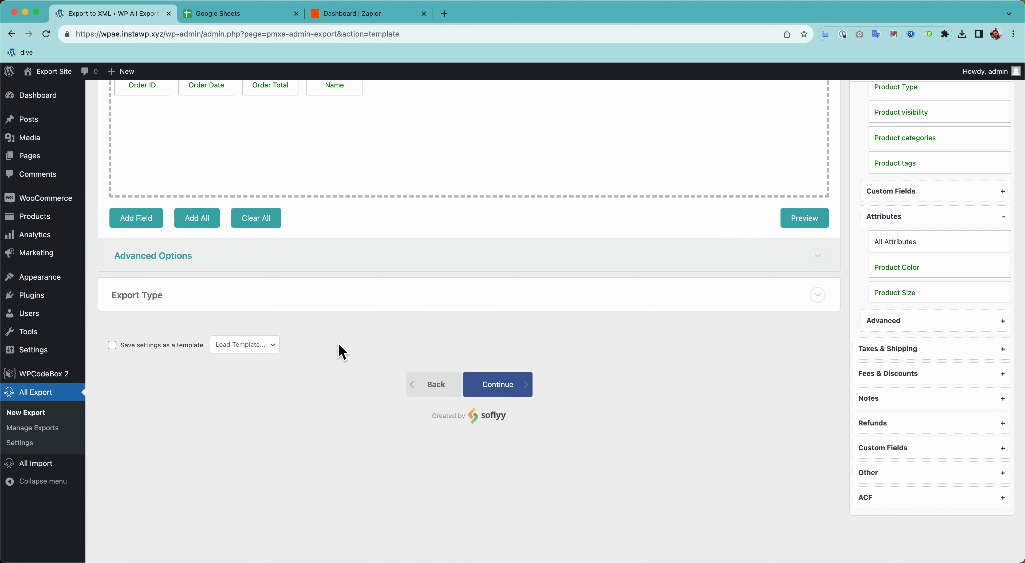
{"action": "scroll", "coordinate": [342, 352], "scroll_direction": "up", "scroll_amount": 4}
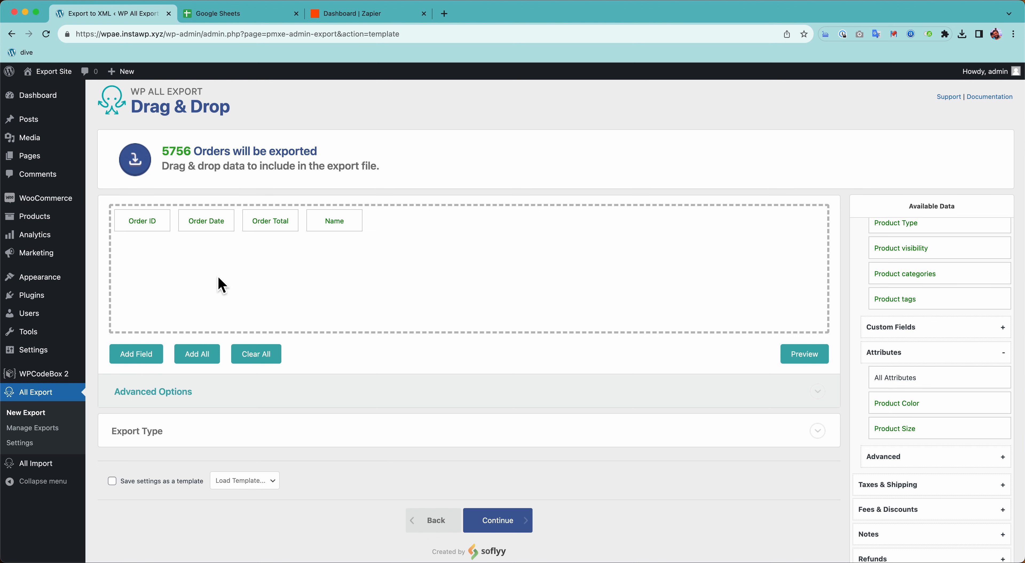
{"action": "left_click", "coordinate": [498, 520]}
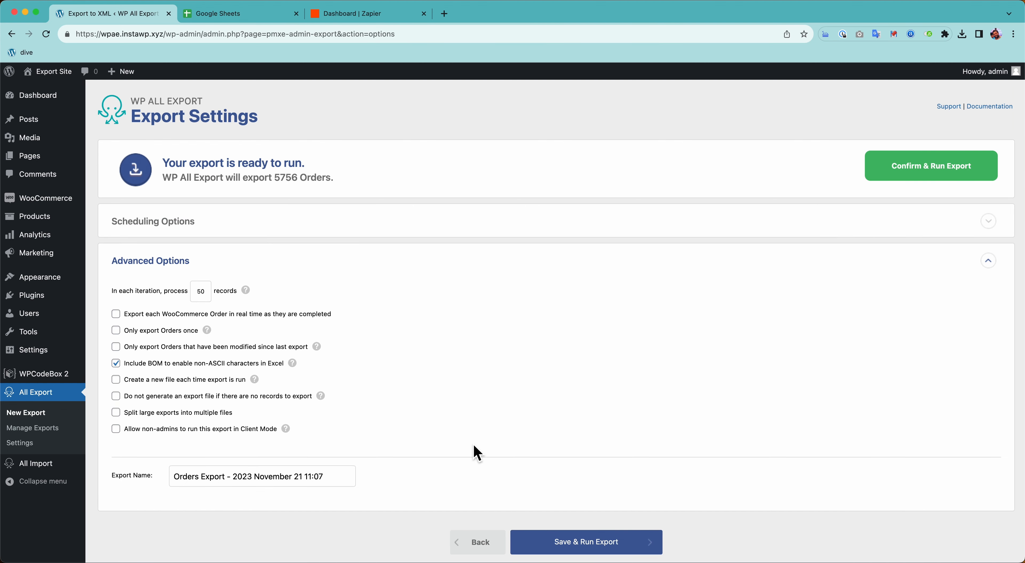
Step: Try automatic scheduling every week on Monday at 12:00am, and set the export back to Do Not Schedule
{"action": "left_click", "coordinate": [137, 231]}
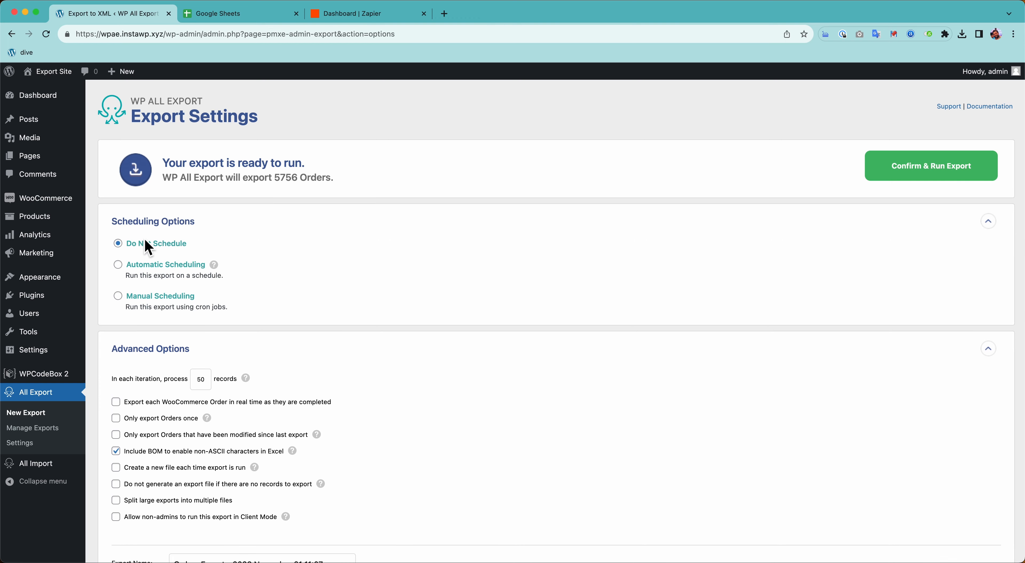
{"action": "left_click", "coordinate": [145, 266]}
{"action": "left_click", "coordinate": [159, 321]}
{"action": "left_click", "coordinate": [155, 384]}
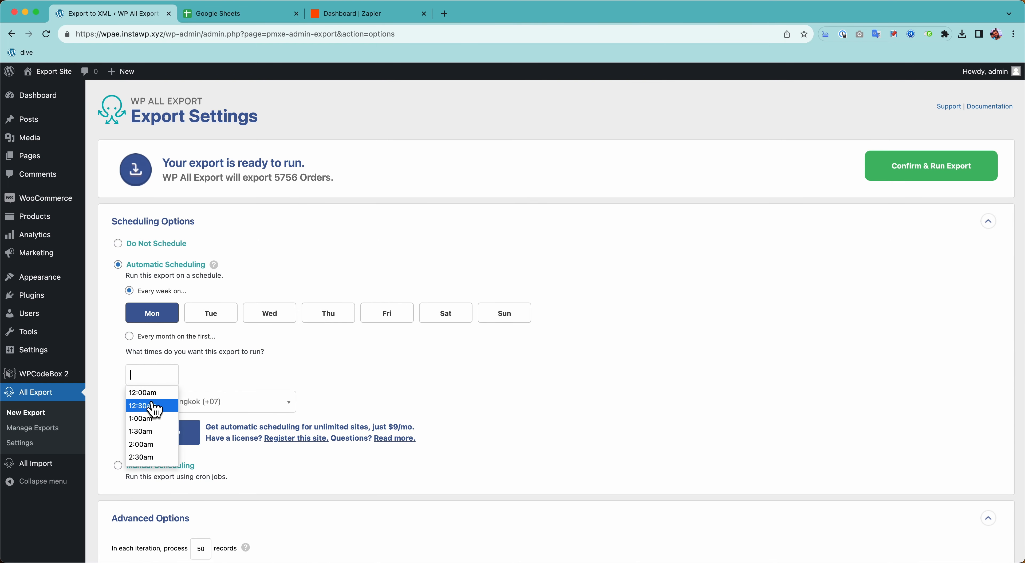
{"action": "left_click", "coordinate": [153, 393]}
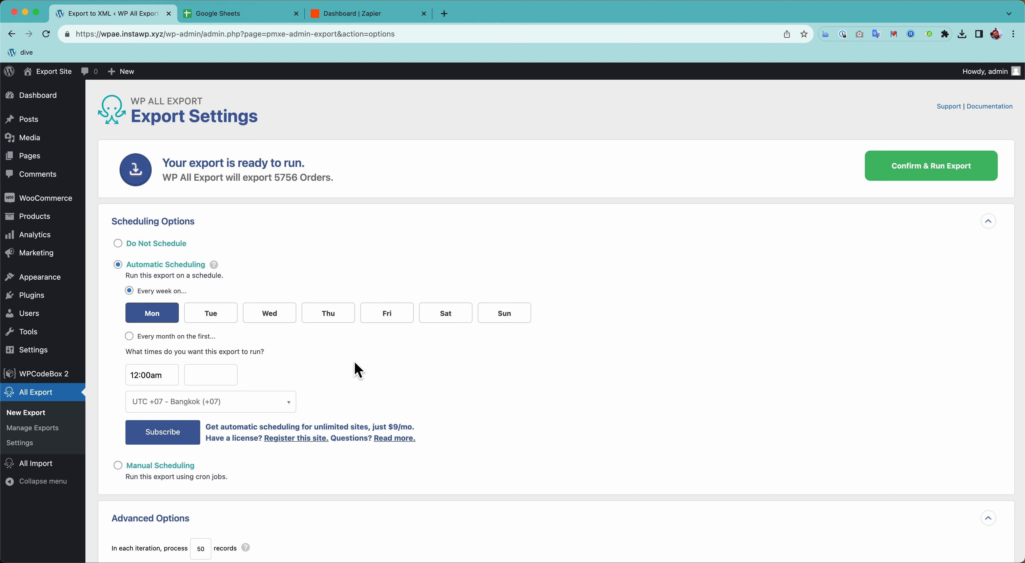
{"action": "left_click", "coordinate": [150, 246]}
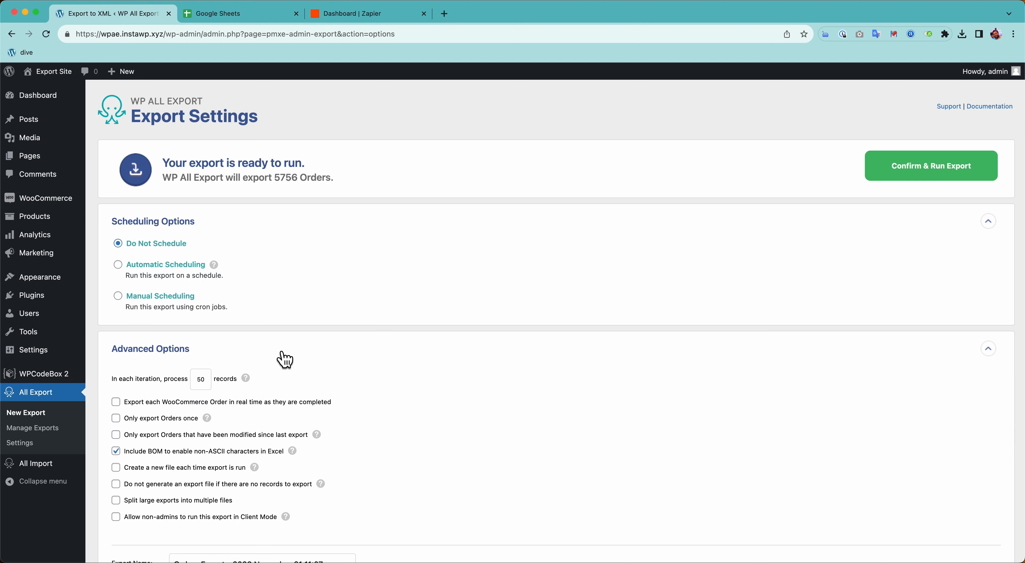
{"action": "left_click", "coordinate": [175, 222]}
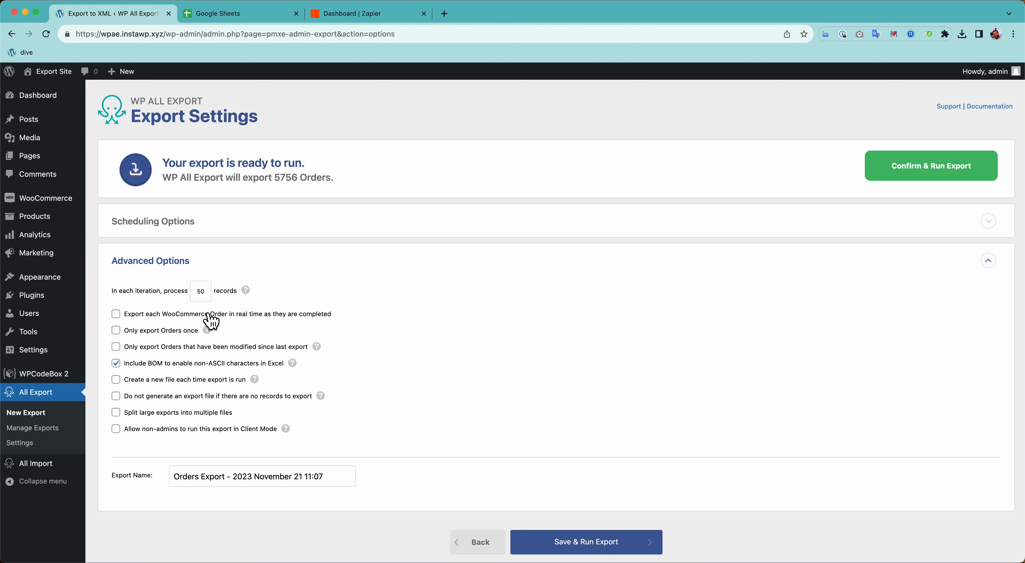
Step: Enable exporting each WooCommerce order in real time as it is completed, and run the export
{"action": "left_click", "coordinate": [296, 316]}
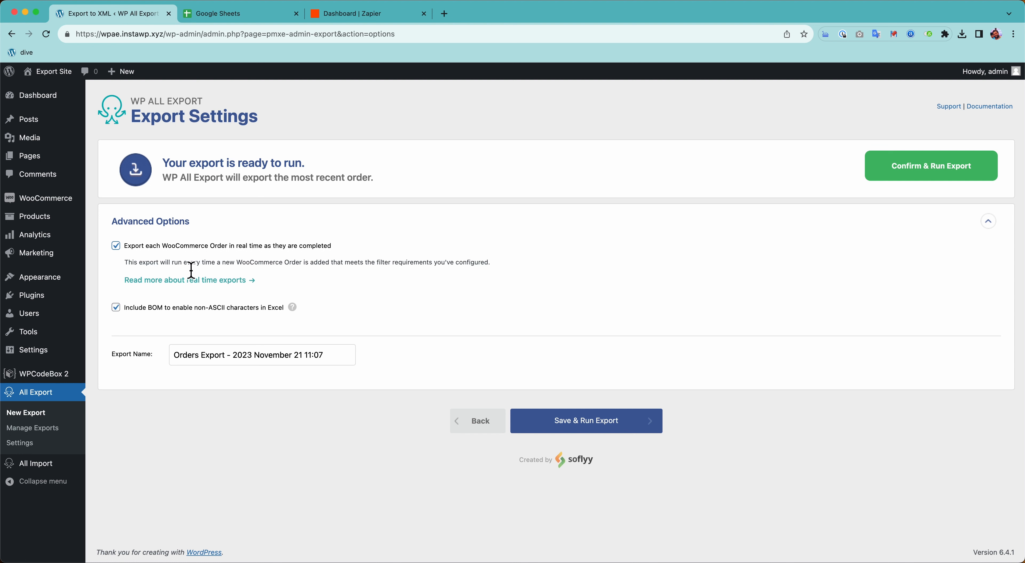
{"action": "left_click", "coordinate": [889, 162]}
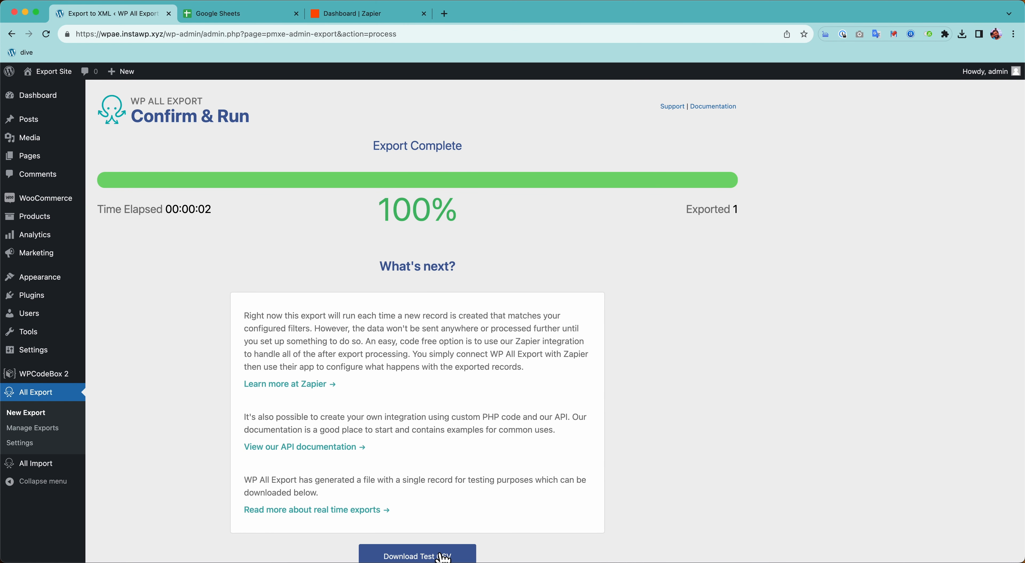
Step: Download the test CSV, open it to check the exported order's columns, and return to the browser
{"action": "left_click", "coordinate": [438, 547]}
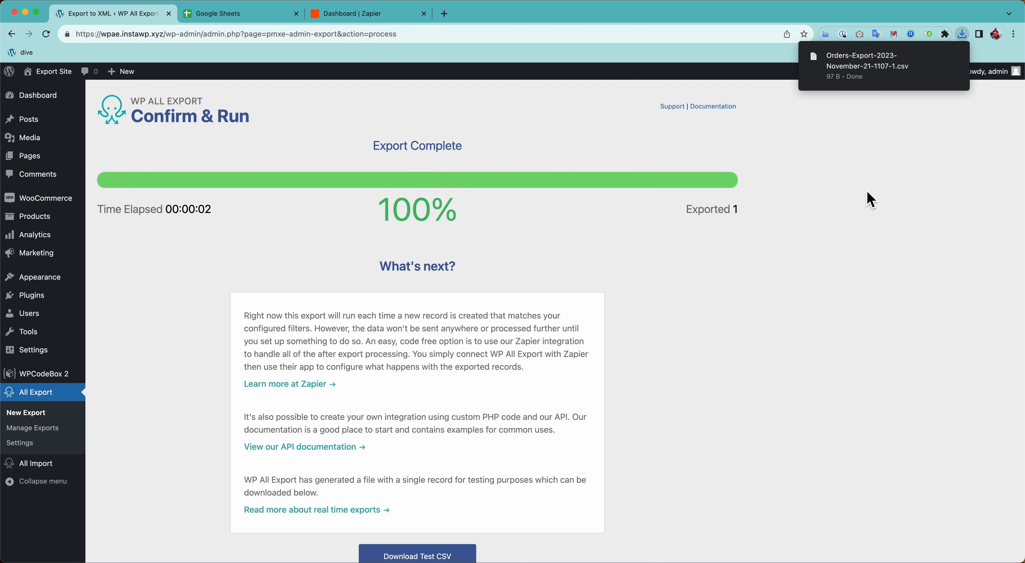
{"action": "left_click", "coordinate": [862, 74]}
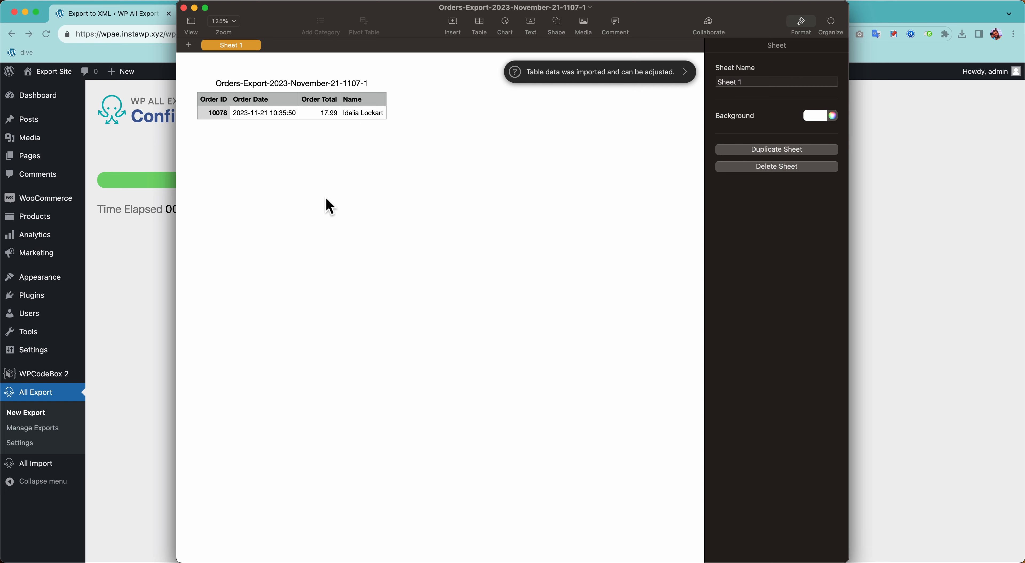
{"action": "left_click", "coordinate": [155, 265]}
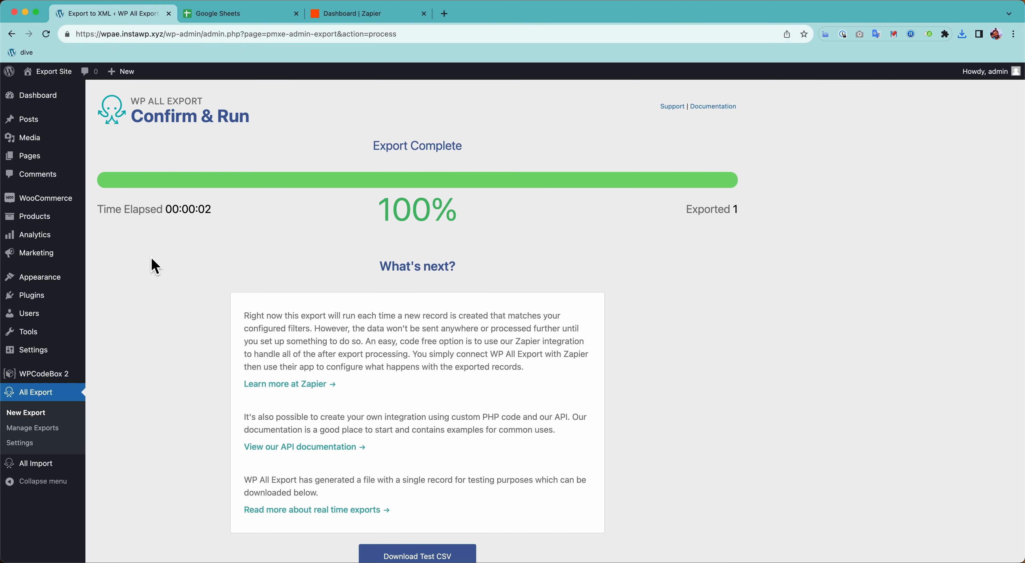
Step: Create a blank spreadsheet in Google Sheets and enter the row 1 headers Order ID, Order Date, Order Total and Name
{"action": "left_click", "coordinate": [204, 15]}
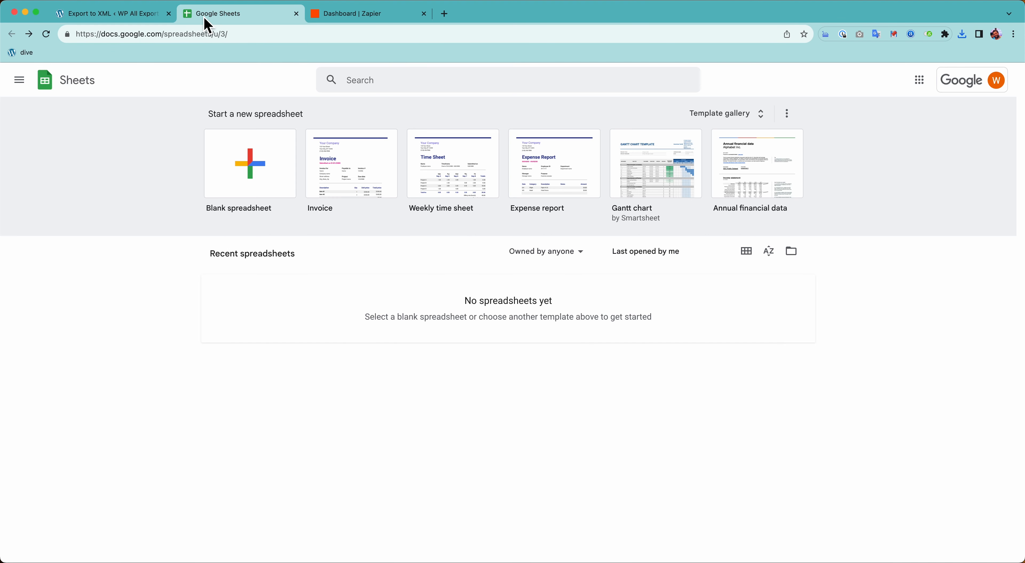
{"action": "left_click", "coordinate": [261, 168]}
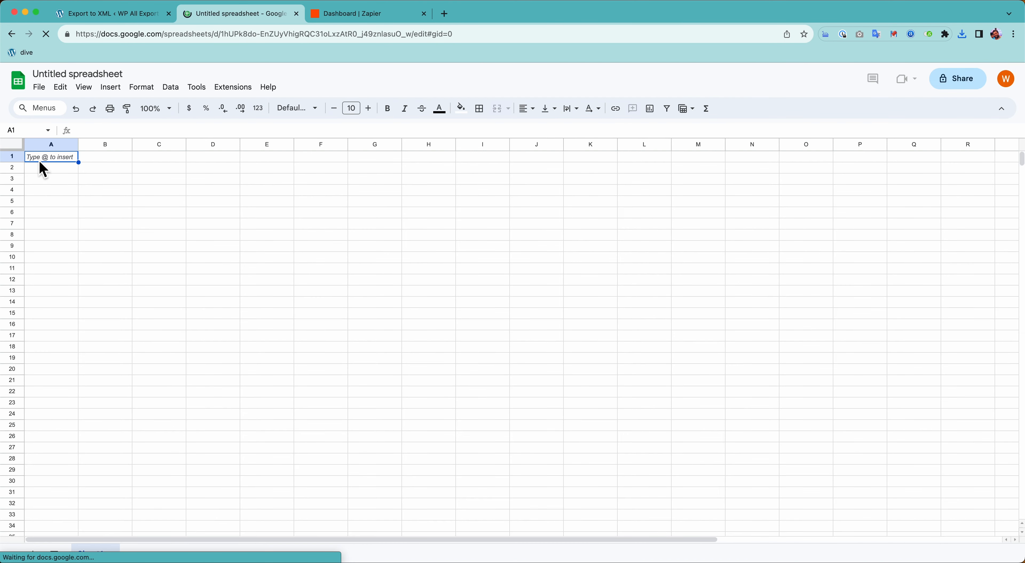
{"action": "type", "text": "Order ID"}
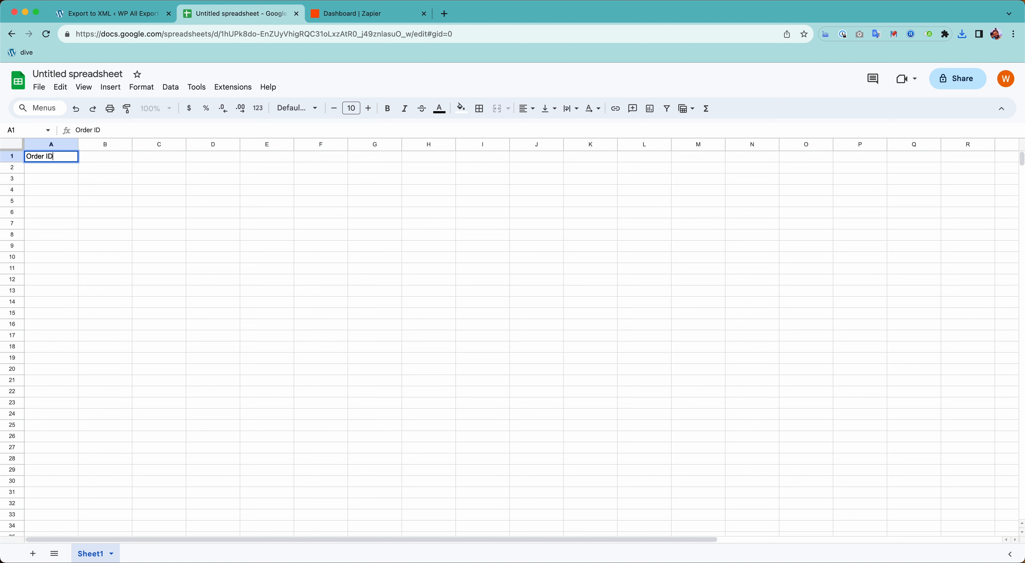
{"action": "key", "text": "Tab"}
{"action": "type", "text": "Order "}
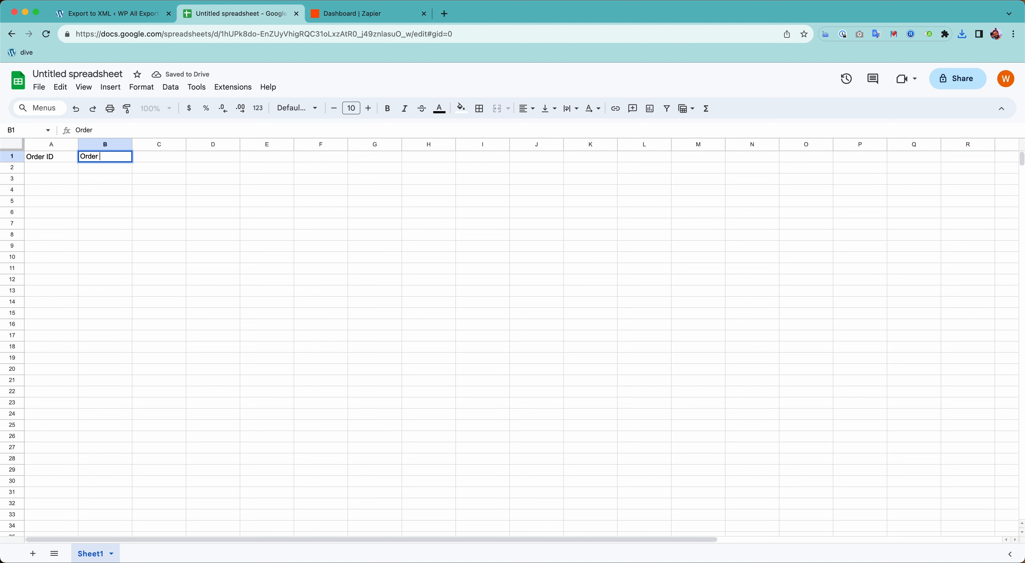
{"action": "type", "text": "Date"}
{"action": "key", "text": "Tab"}
{"action": "type", "text": "Ordwr"}
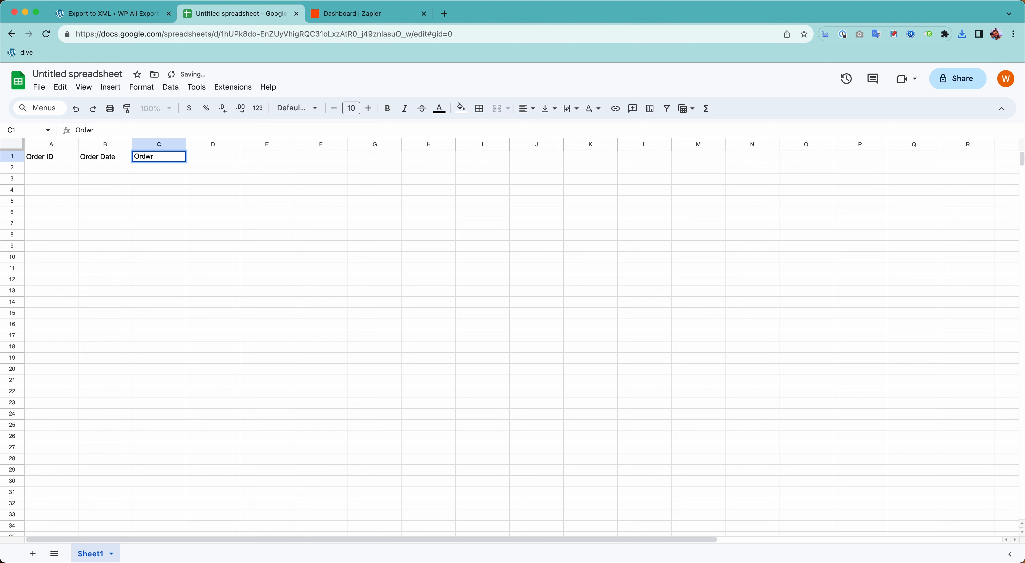
{"action": "key", "text": "BackSpace"}
{"action": "key", "text": "BackSpace"}
{"action": "type", "text": "er Total"}
{"action": "key", "text": "Tab"}
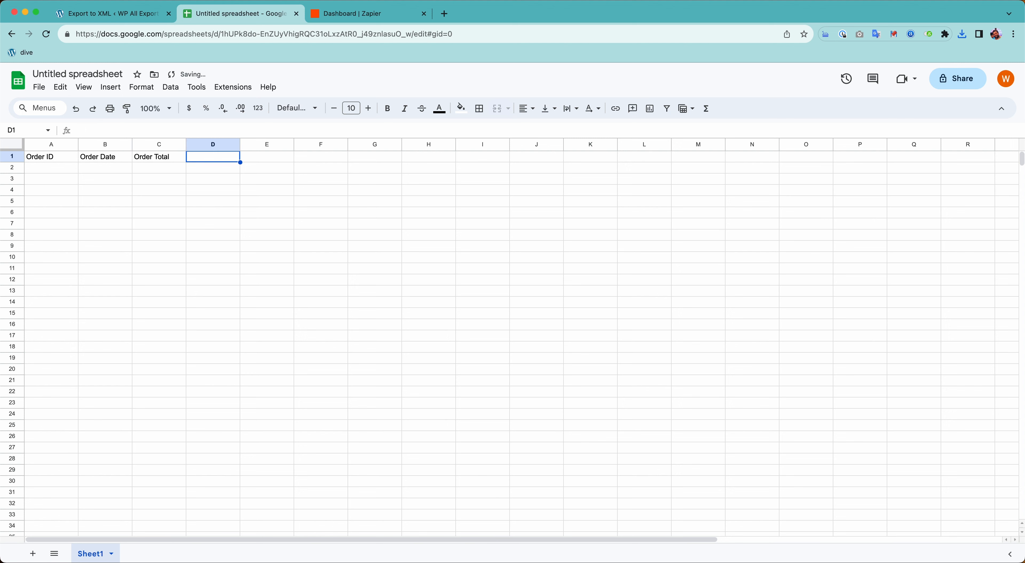
{"action": "type", "text": "Name"}
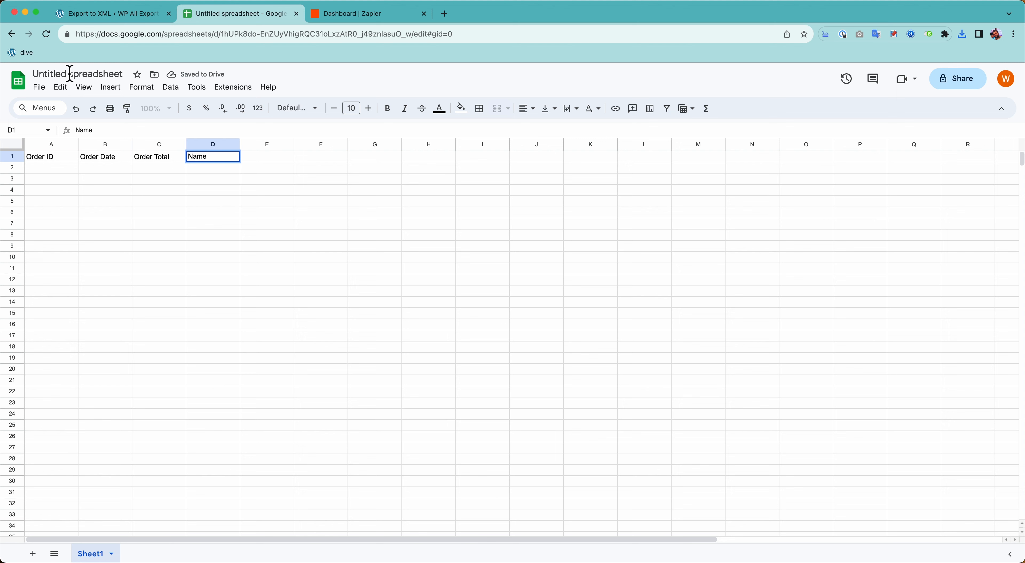
Step: Rename the spreadsheet as Order Sheet
{"action": "left_click", "coordinate": [69, 76]}
{"action": "type", "text": "Order Sheet"}
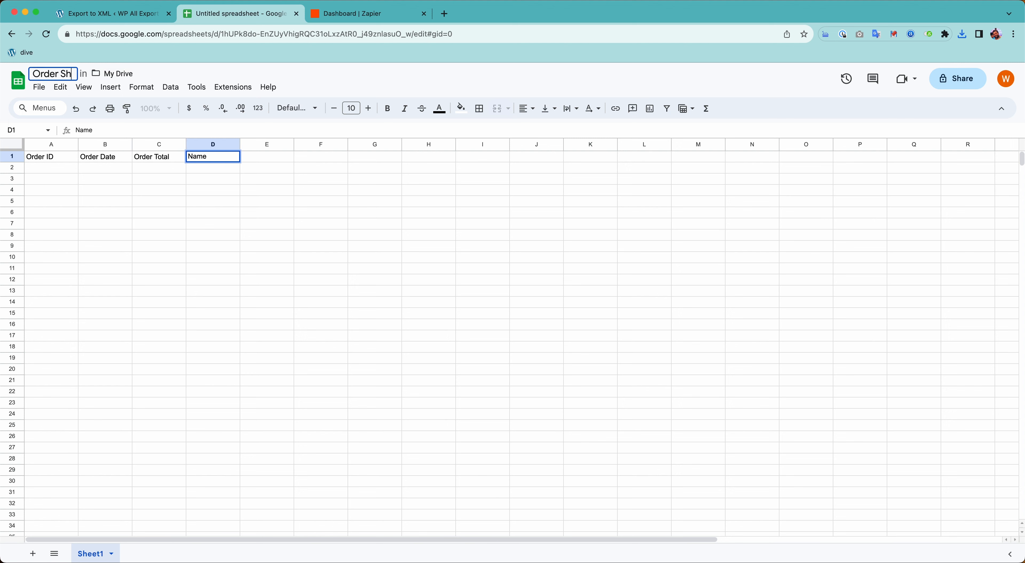
{"action": "left_click", "coordinate": [128, 217]}
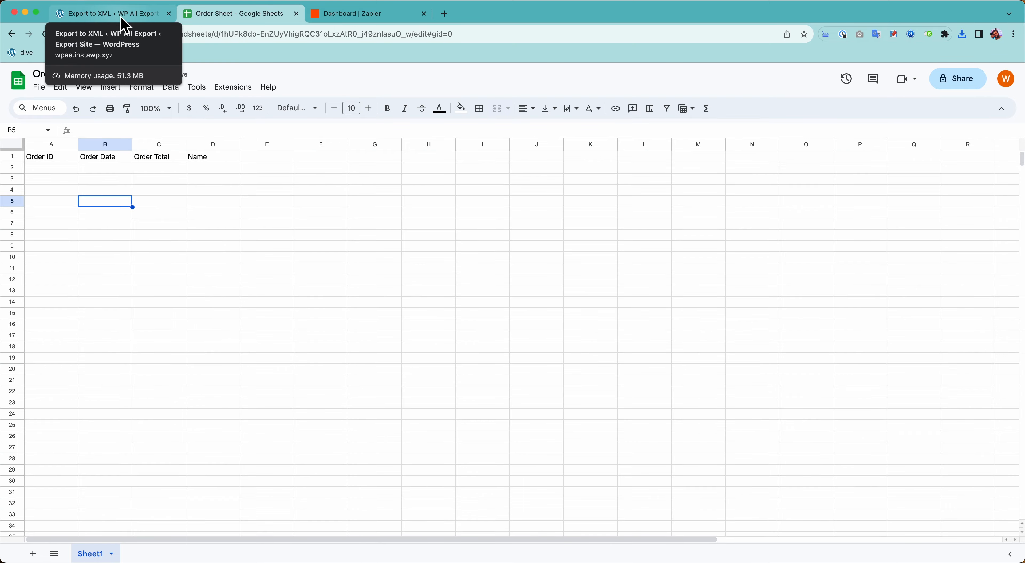
Step: Switch to the test CSV in Numbers and compare its column headers with the new spreadsheet's headers
{"action": "left_click", "coordinate": [125, 26]}
{"action": "key", "text": "ctrl+Up"}
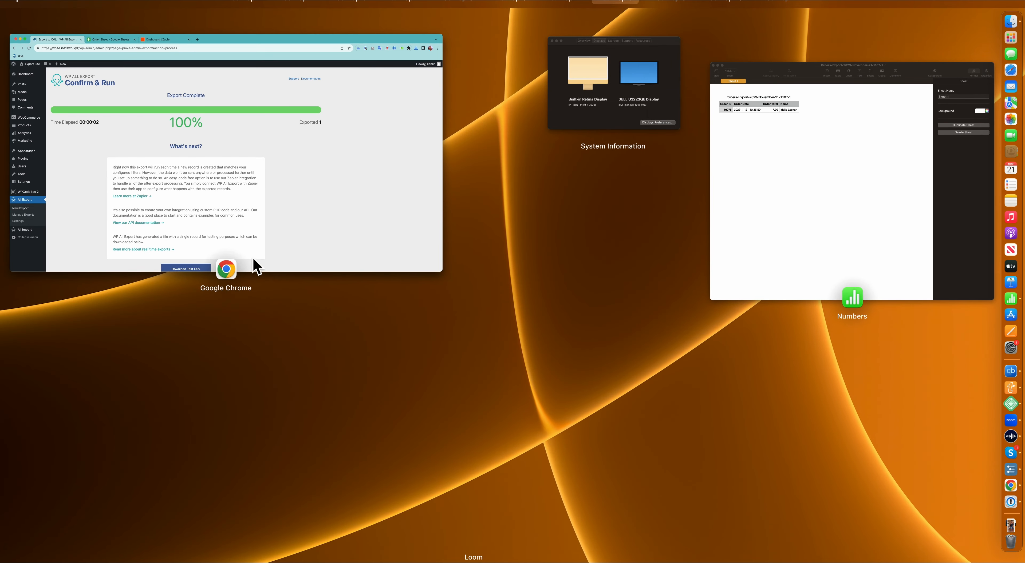
{"action": "left_click", "coordinate": [747, 204]}
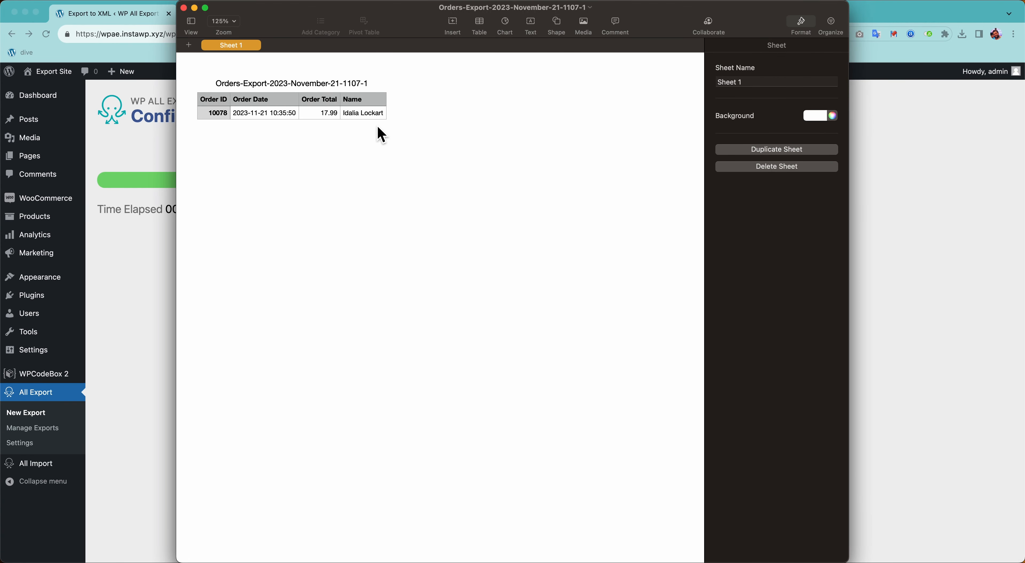
Step: Switch from the test CSV in Numbers to Zapier and create a new Zap
{"action": "left_click", "coordinate": [132, 317]}
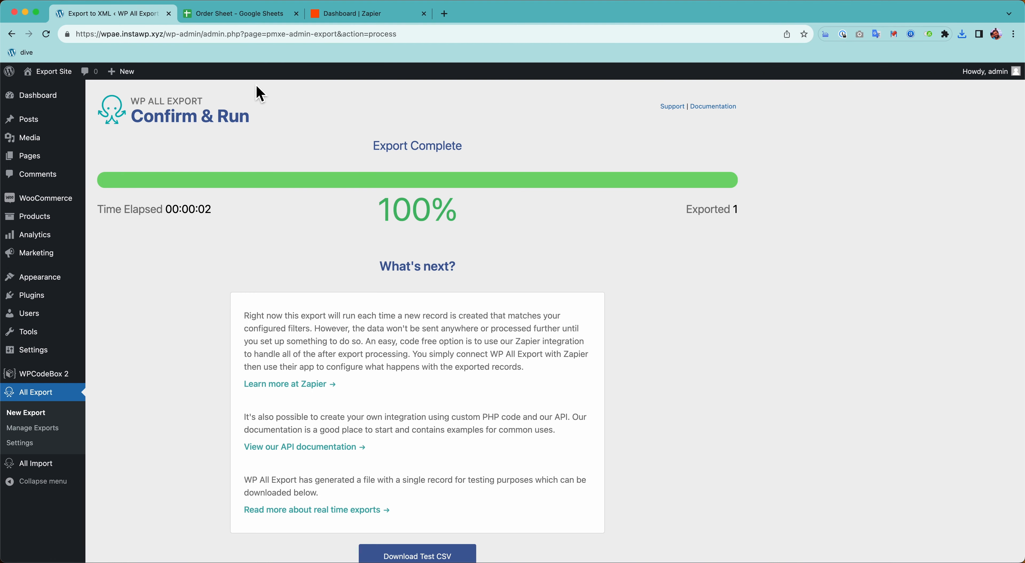
{"action": "left_click", "coordinate": [344, 14]}
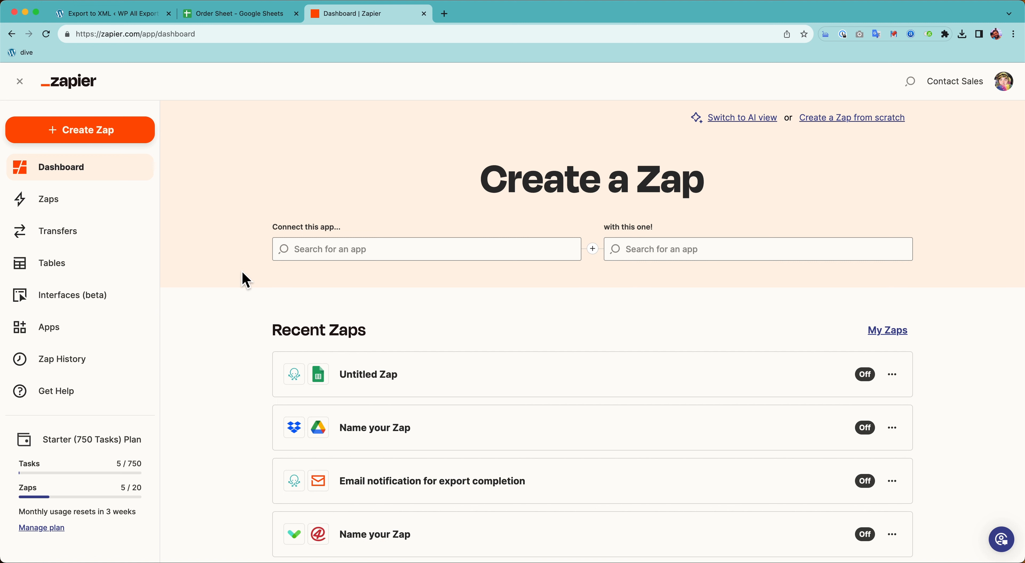
{"action": "left_click", "coordinate": [135, 145]}
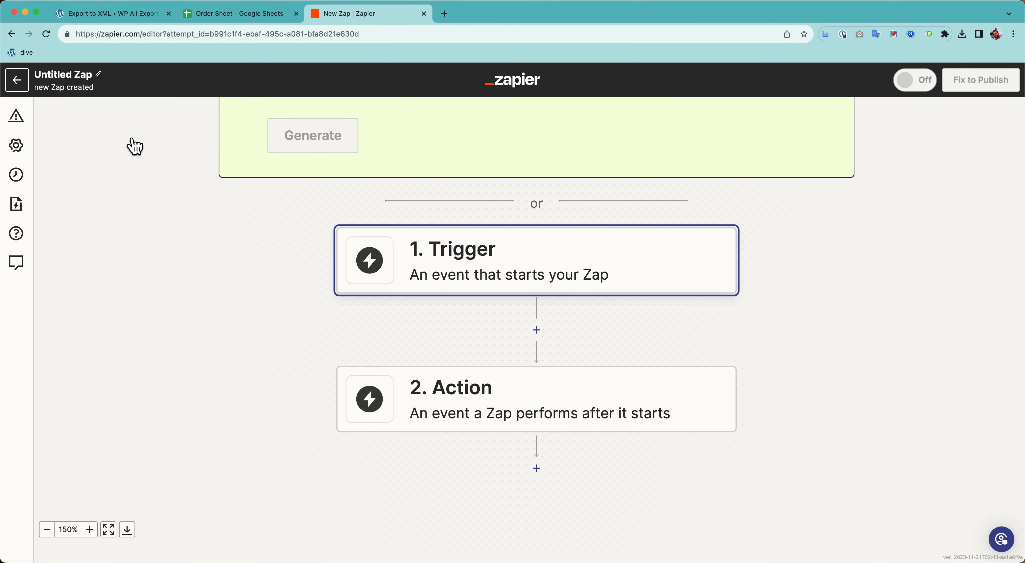
Step: Set the Zap's trigger app to WP All Export Pro with the event Real Time Export Completed
{"action": "left_click", "coordinate": [424, 269]}
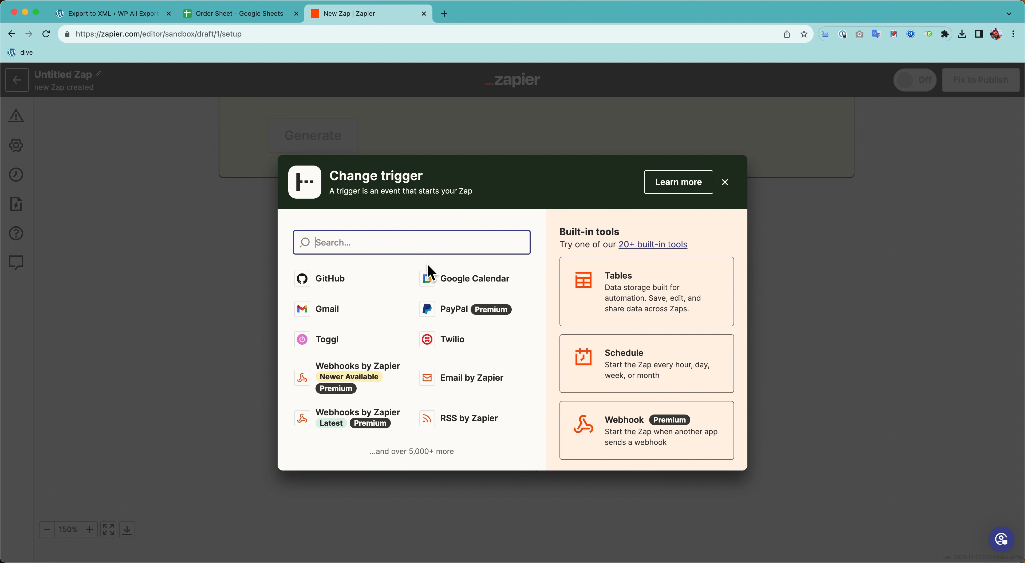
{"action": "type", "text": "WP All E"}
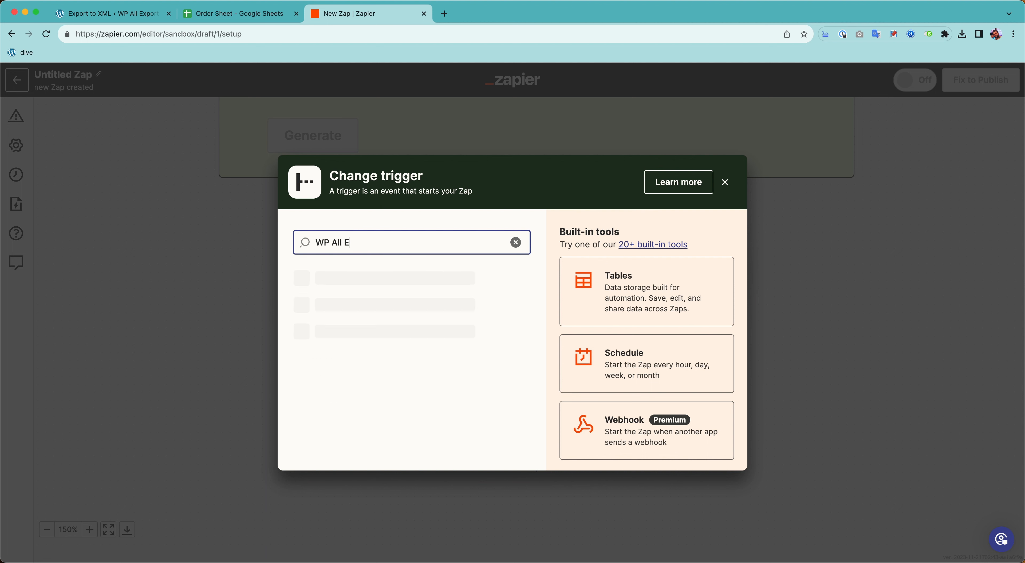
{"action": "type", "text": "xport"}
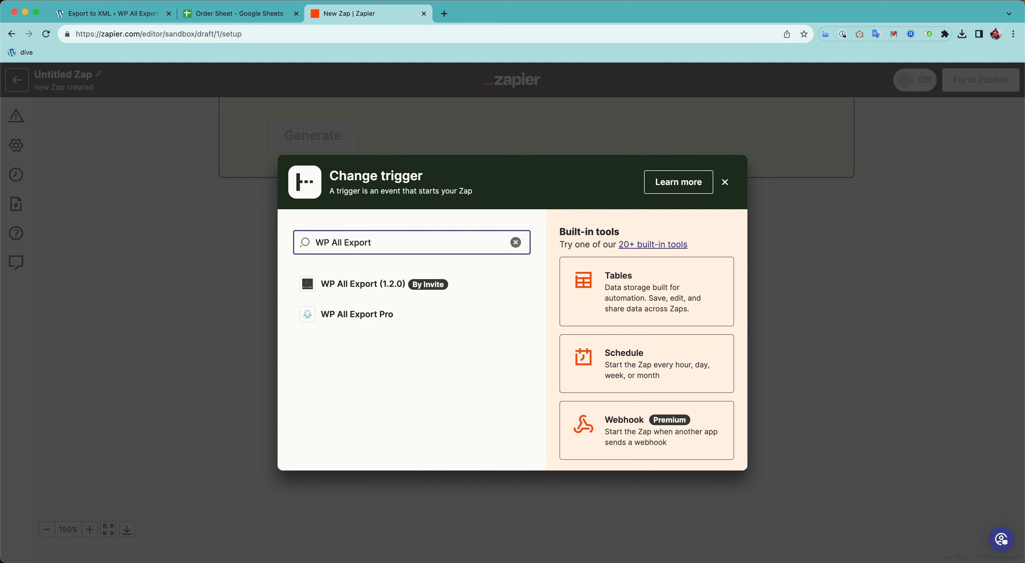
{"action": "left_click", "coordinate": [382, 322]}
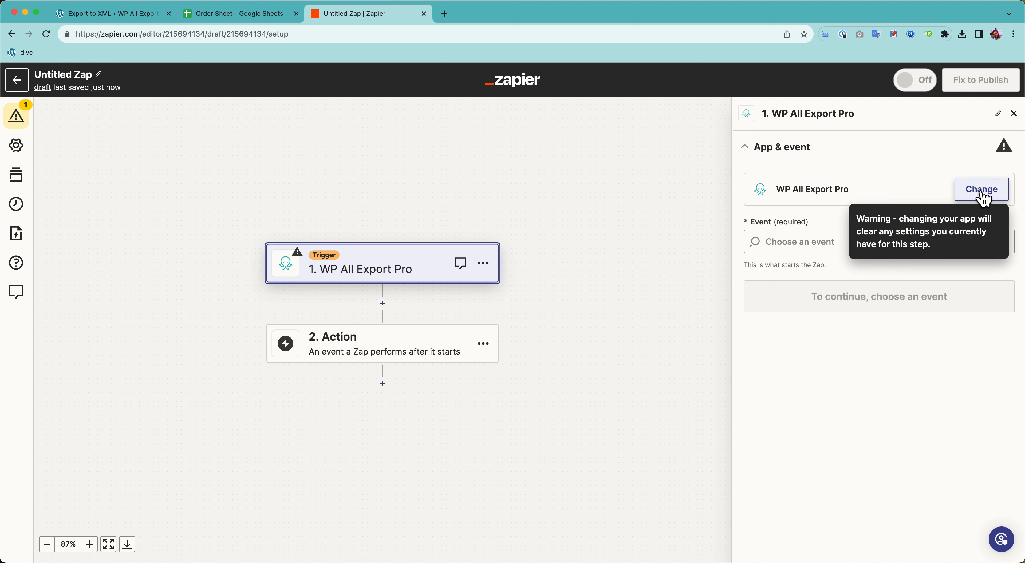
{"action": "left_click", "coordinate": [815, 241]}
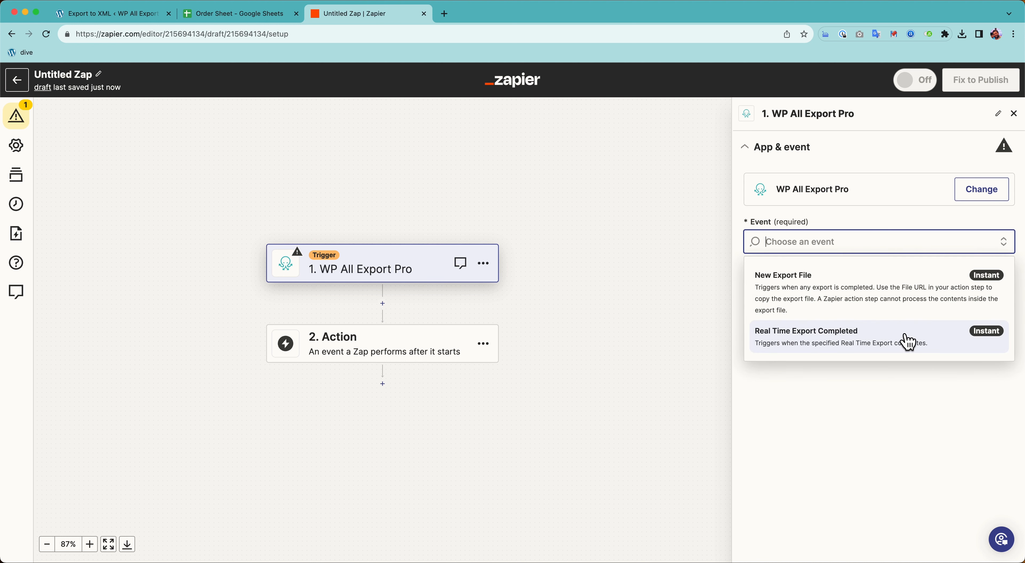
{"action": "left_click", "coordinate": [908, 342]}
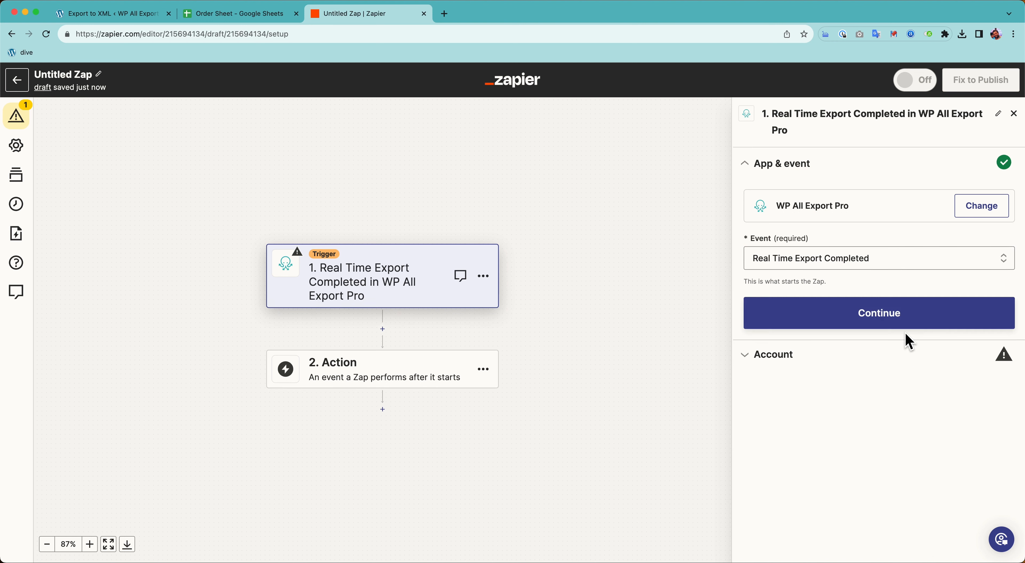
{"action": "left_click", "coordinate": [895, 324]}
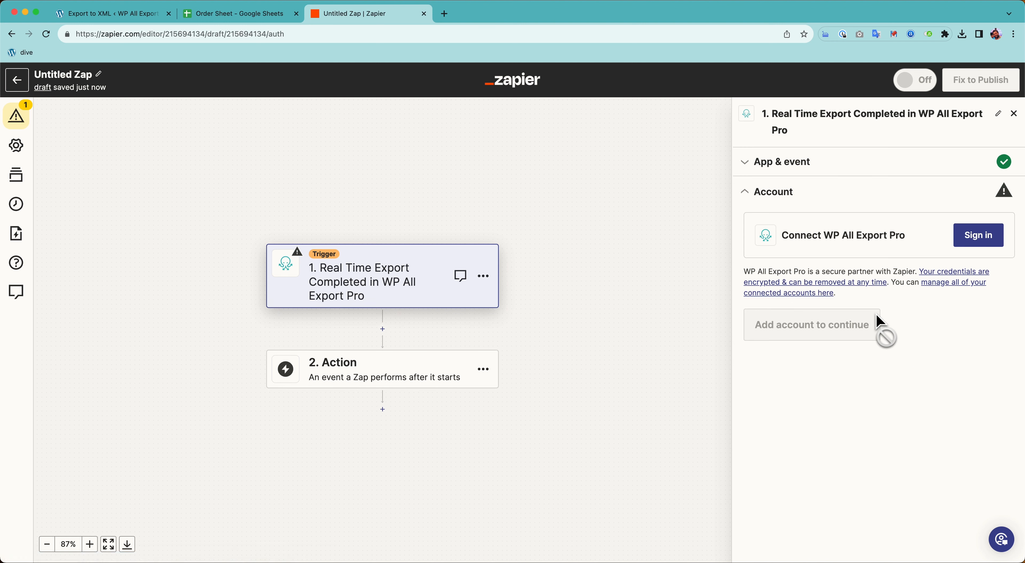
Step: Start connecting the WP All Export Pro account and narrow the main browser window so the sign-in window stays reachable behind it
{"action": "left_click", "coordinate": [966, 239]}
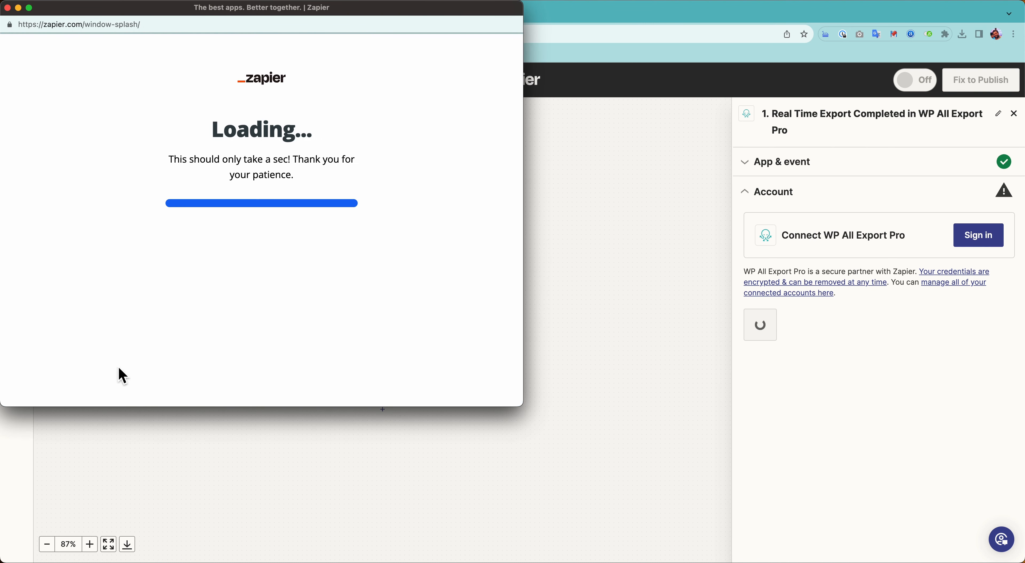
{"action": "left_click", "coordinate": [6, 476]}
{"action": "left_click_drag", "start_coordinate": [7, 476], "coordinate": [74, 476]}
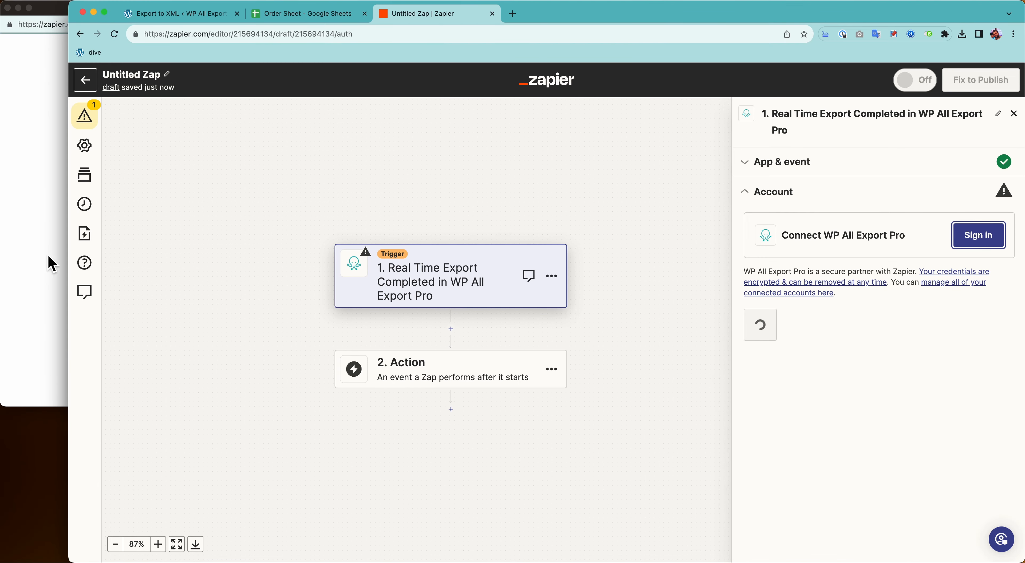
Step: Copy the API key from the WP All Export settings into the API Key field of the Zapier connection window
{"action": "left_click", "coordinate": [198, 16]}
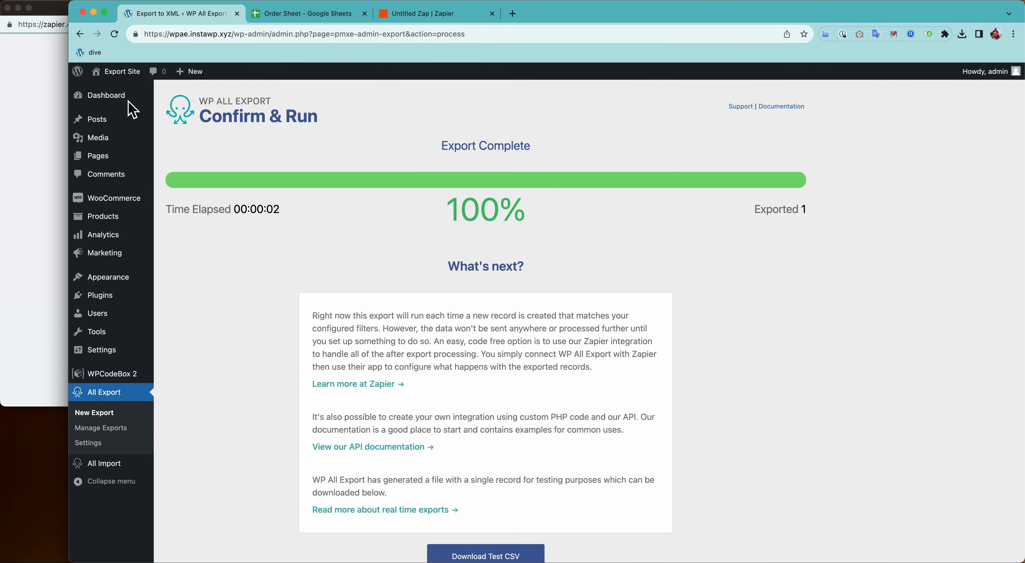
{"action": "left_click", "coordinate": [36, 199]}
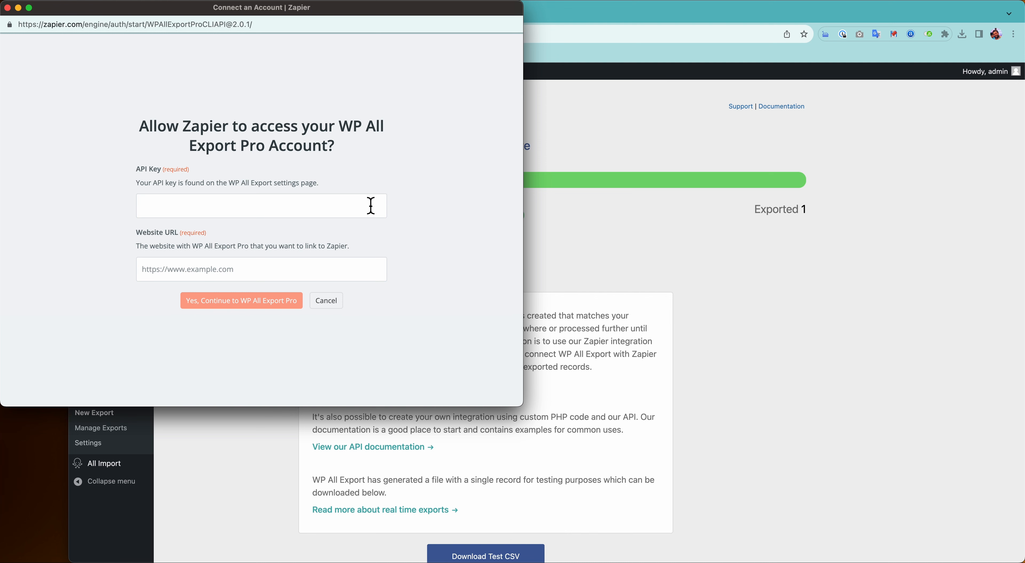
{"action": "left_click", "coordinate": [637, 274]}
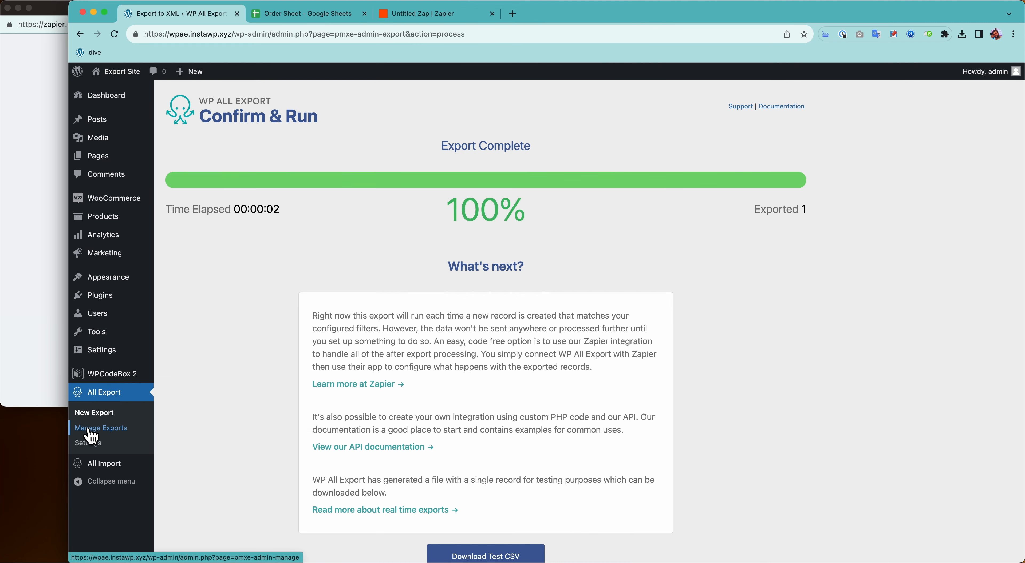
{"action": "left_click", "coordinate": [87, 444]}
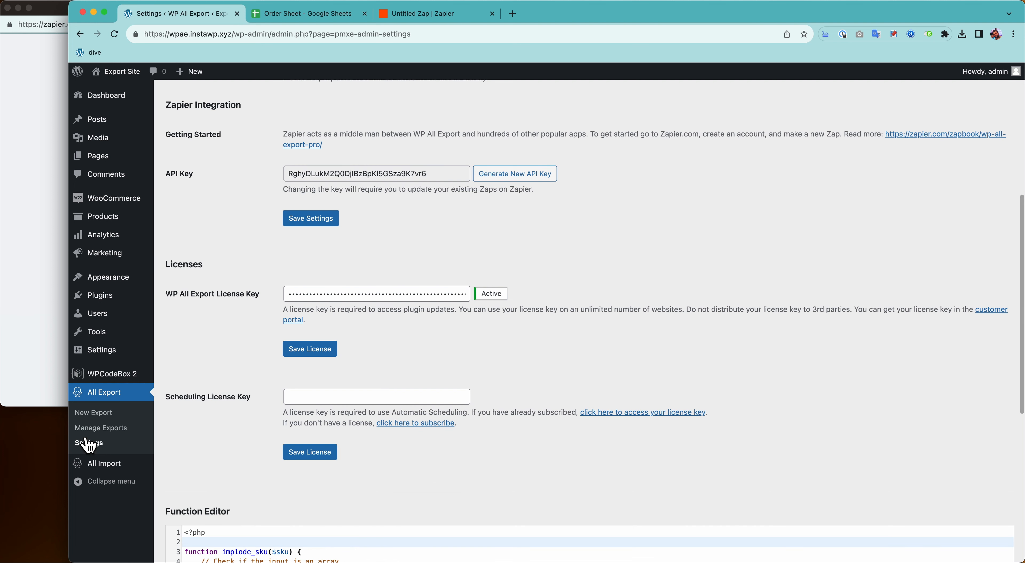
{"action": "double_click", "coordinate": [439, 173]}
{"action": "key", "text": "super+c"}
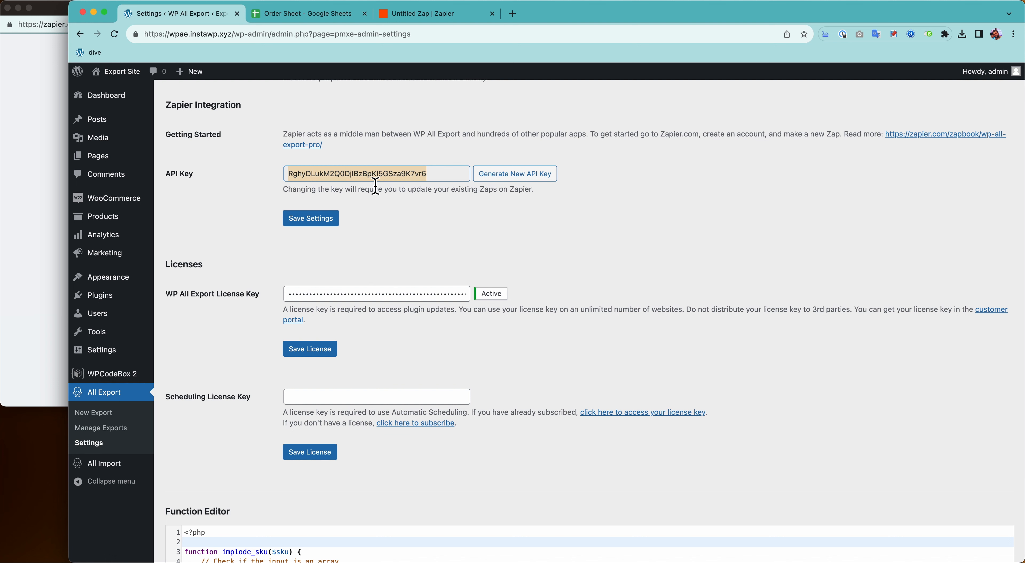
{"action": "left_click", "coordinate": [34, 207]}
{"action": "left_click", "coordinate": [256, 205]}
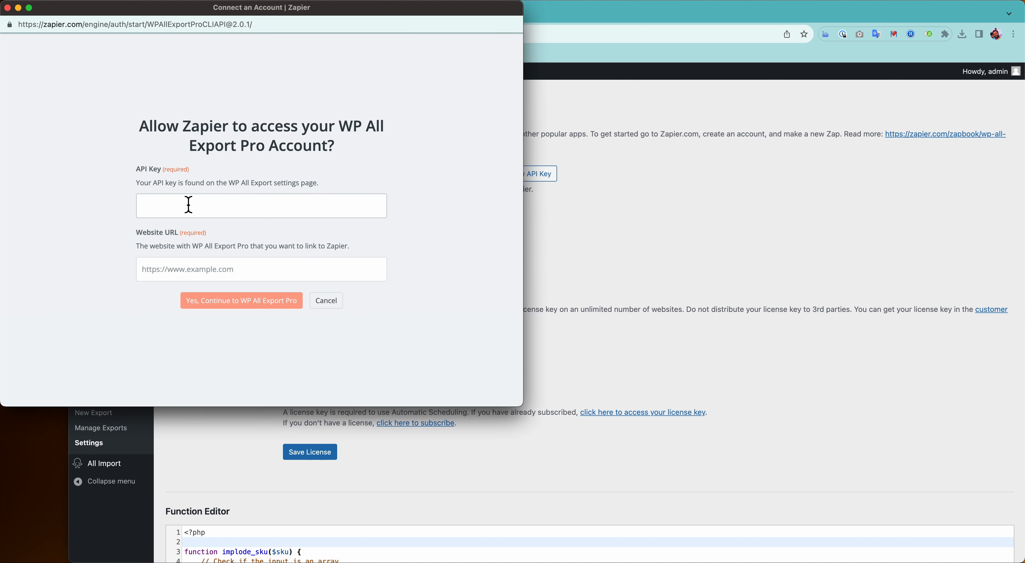
{"action": "key", "text": "super+v"}
{"action": "left_click", "coordinate": [649, 247]}
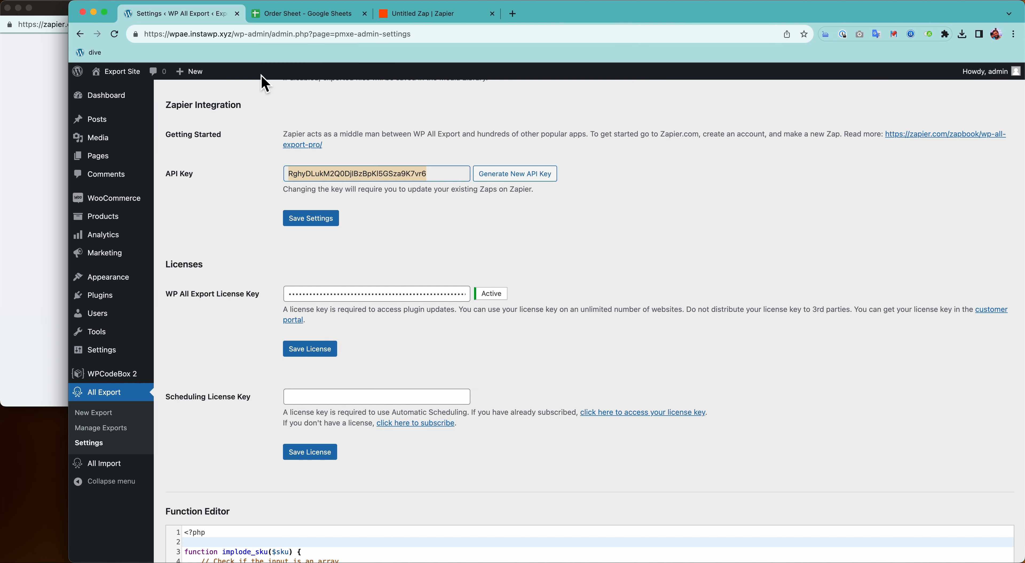
{"action": "left_click", "coordinate": [236, 40]}
{"action": "left_click", "coordinate": [233, 37]}
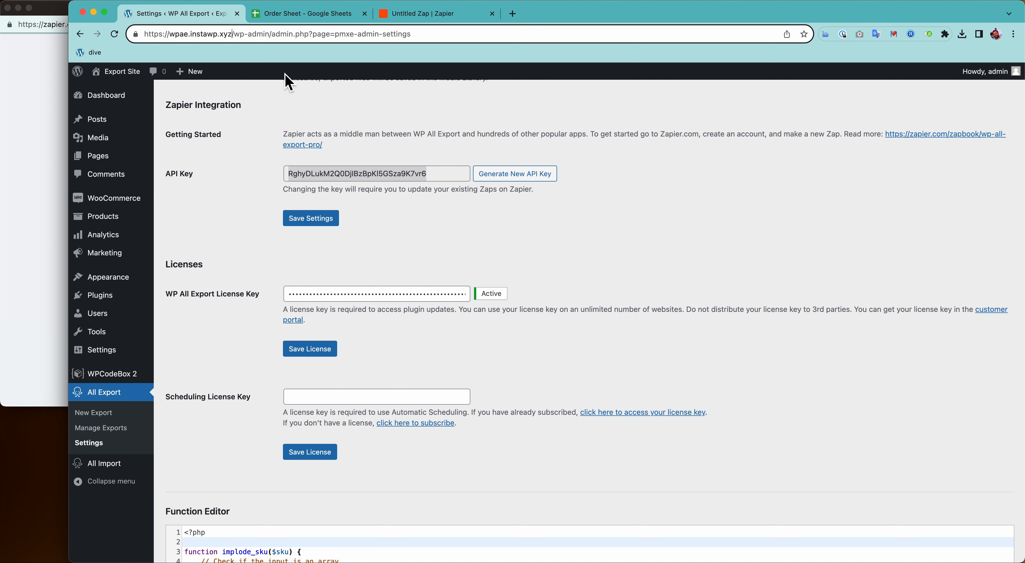
{"action": "key", "text": "shift+super+Left"}
{"action": "key", "text": "super+c"}
{"action": "left_click", "coordinate": [47, 207]}
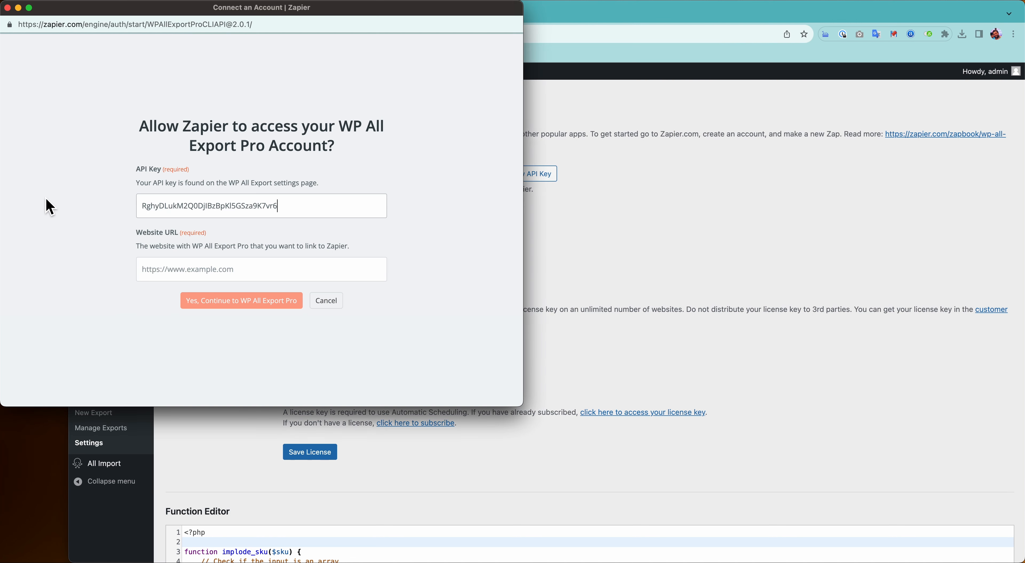
{"action": "left_click", "coordinate": [169, 278]}
{"action": "key", "text": "super+v"}
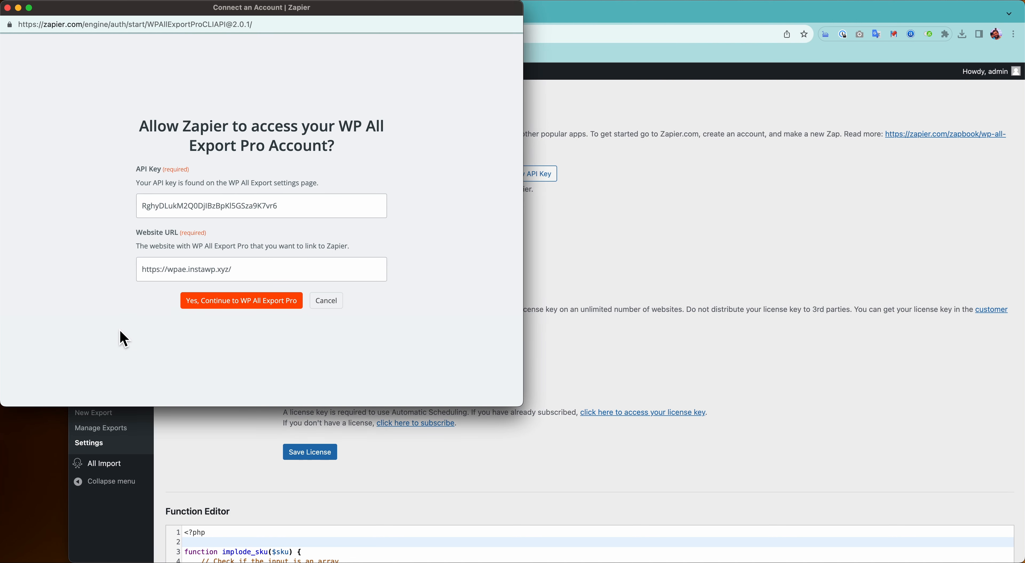
{"action": "left_click", "coordinate": [216, 312]}
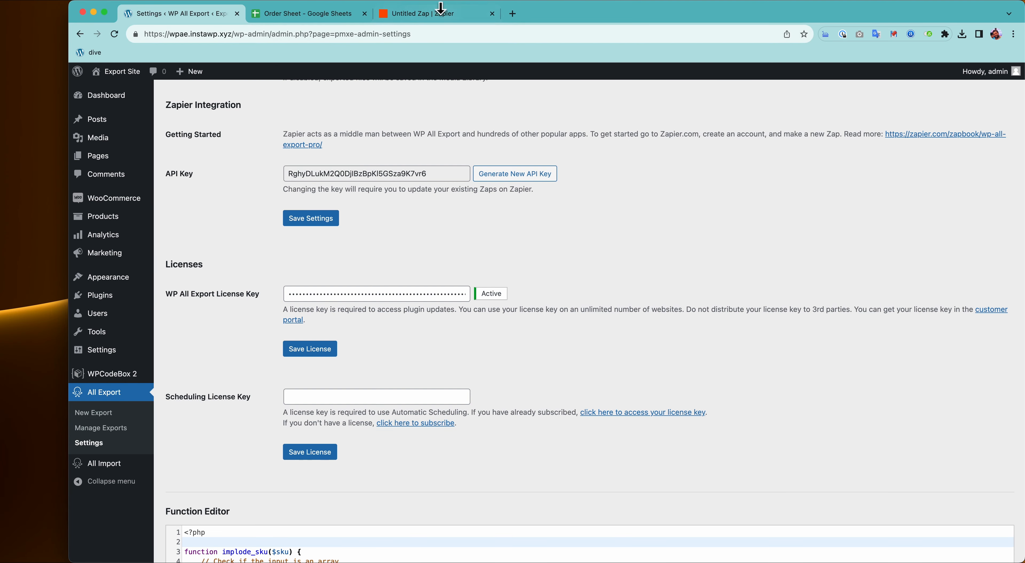
Step: Return to the Zap, accept the connected account and select Orders Export - 2023 November 21 11:07 as the trigger's export
{"action": "left_click", "coordinate": [437, 13]}
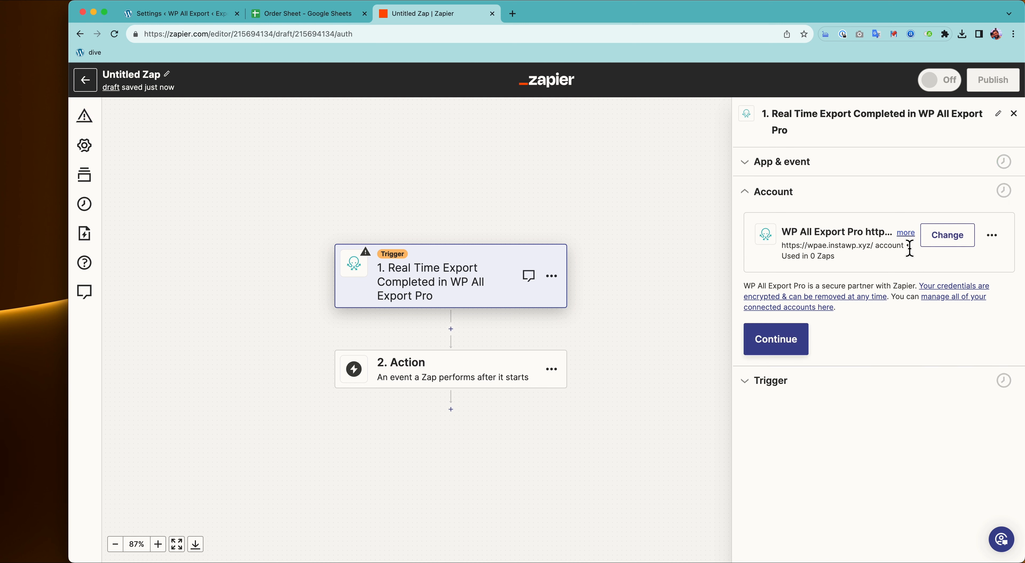
{"action": "left_click", "coordinate": [773, 345]}
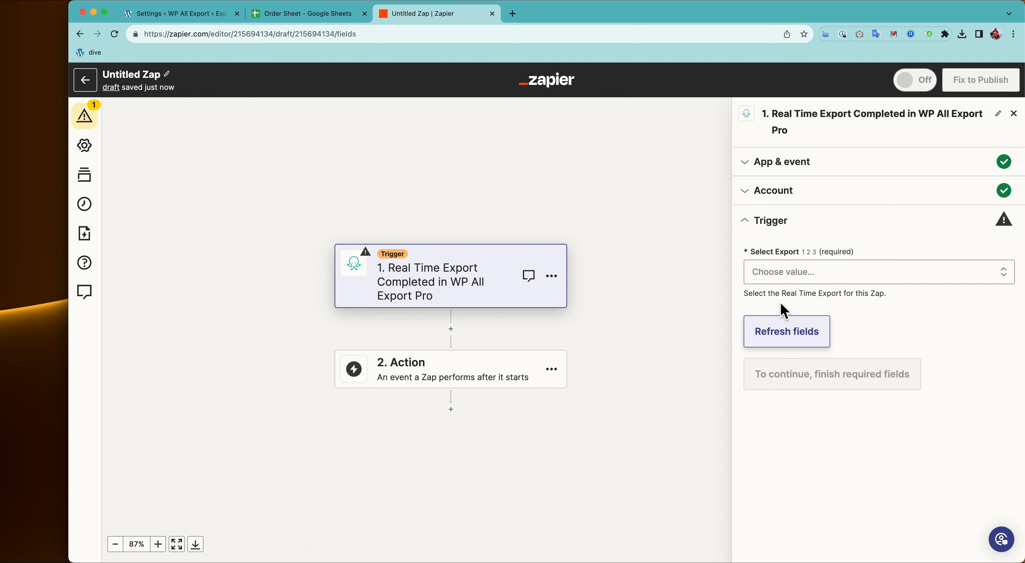
{"action": "left_click", "coordinate": [790, 278]}
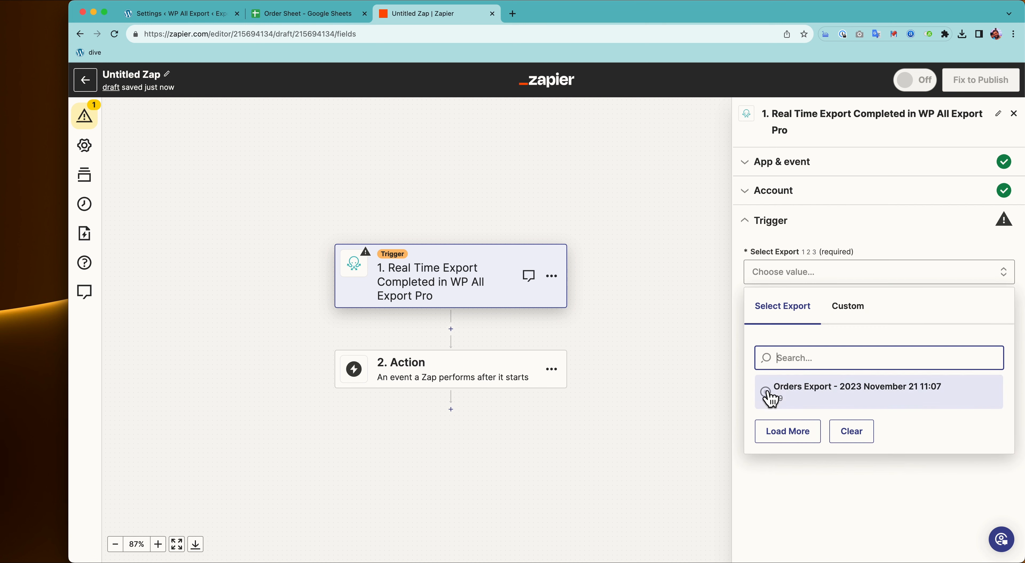
{"action": "left_click", "coordinate": [769, 395]}
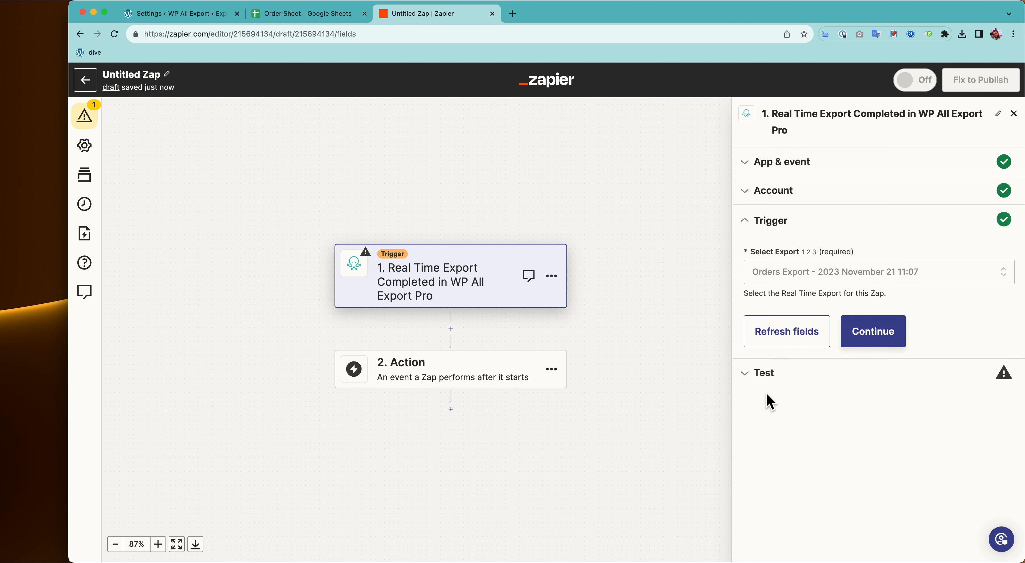
{"action": "left_click", "coordinate": [861, 341]}
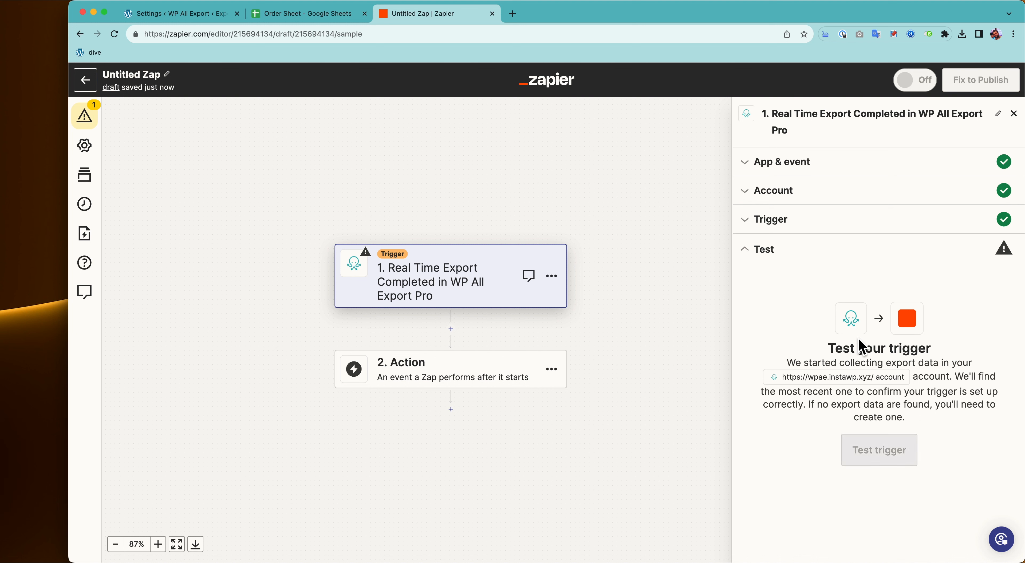
Step: Test the trigger and review the fields of the retrieved order record
{"action": "left_click", "coordinate": [882, 455]}
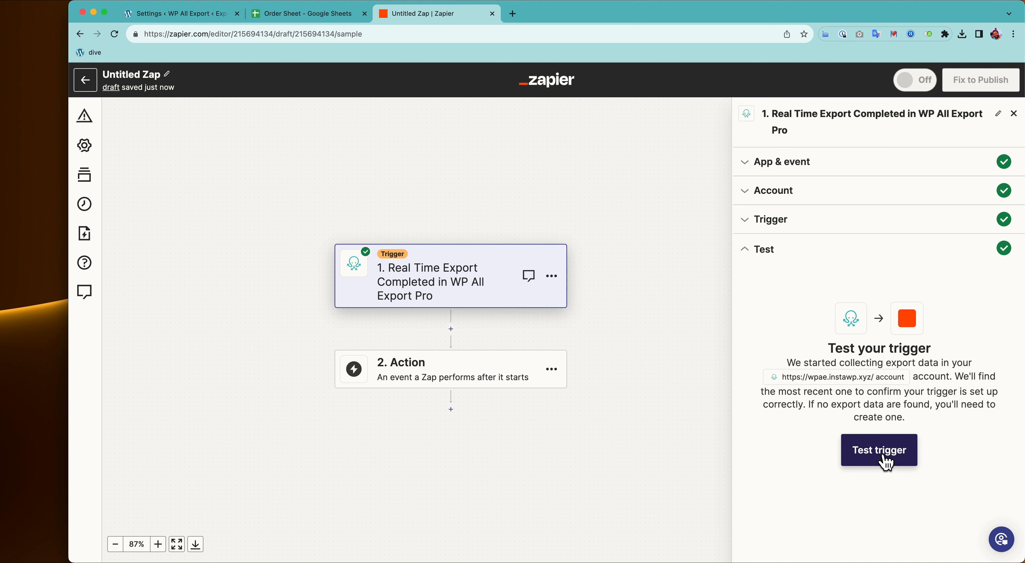
{"action": "scroll", "coordinate": [883, 456], "scroll_direction": "down", "scroll_amount": 4}
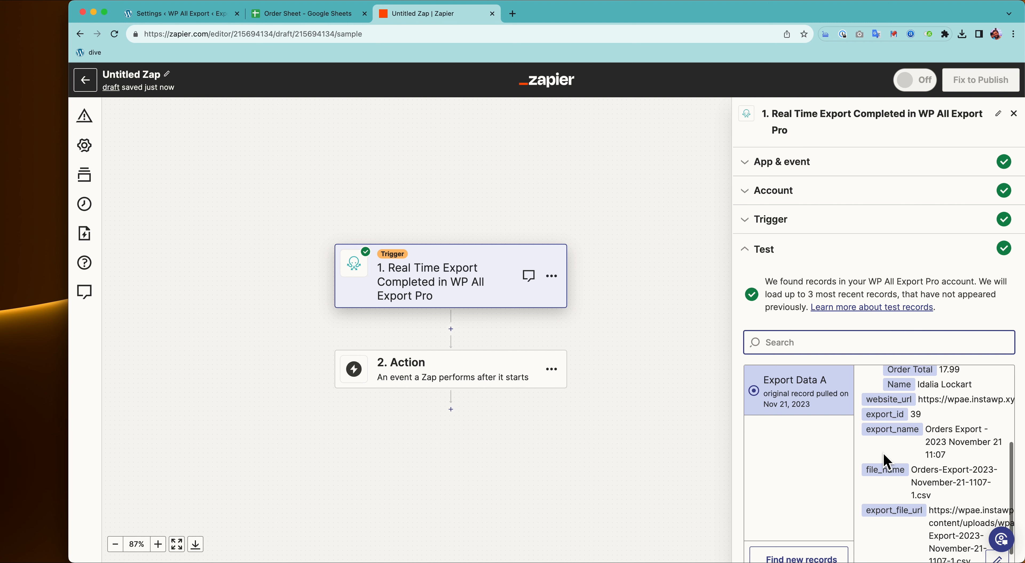
{"action": "scroll", "coordinate": [883, 456], "scroll_direction": "up", "scroll_amount": 4}
{"action": "scroll", "coordinate": [877, 293], "scroll_direction": "down", "scroll_amount": 2}
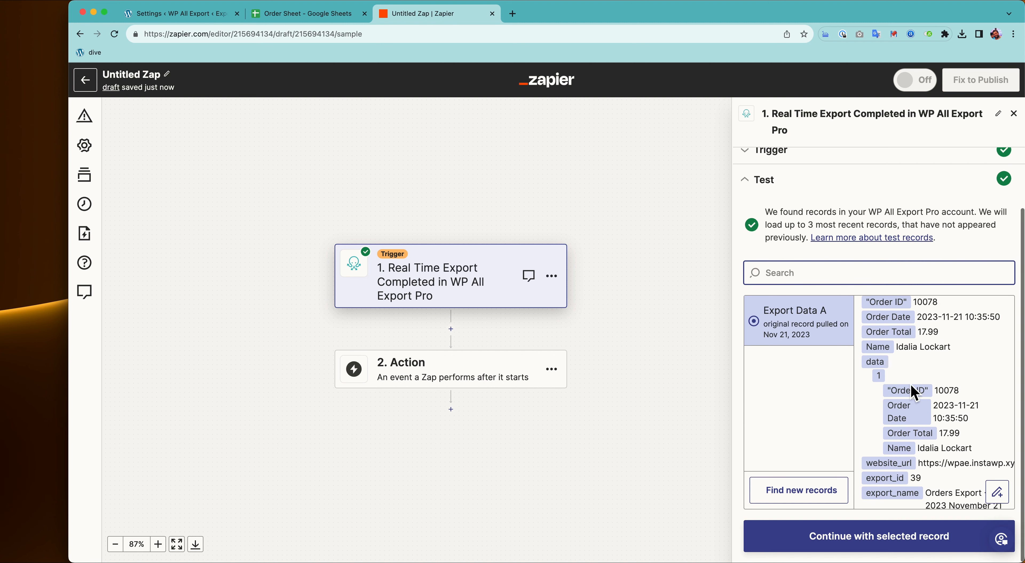
{"action": "scroll", "coordinate": [915, 450], "scroll_direction": "down", "scroll_amount": 5}
{"action": "scroll", "coordinate": [919, 452], "scroll_direction": "up", "scroll_amount": 5}
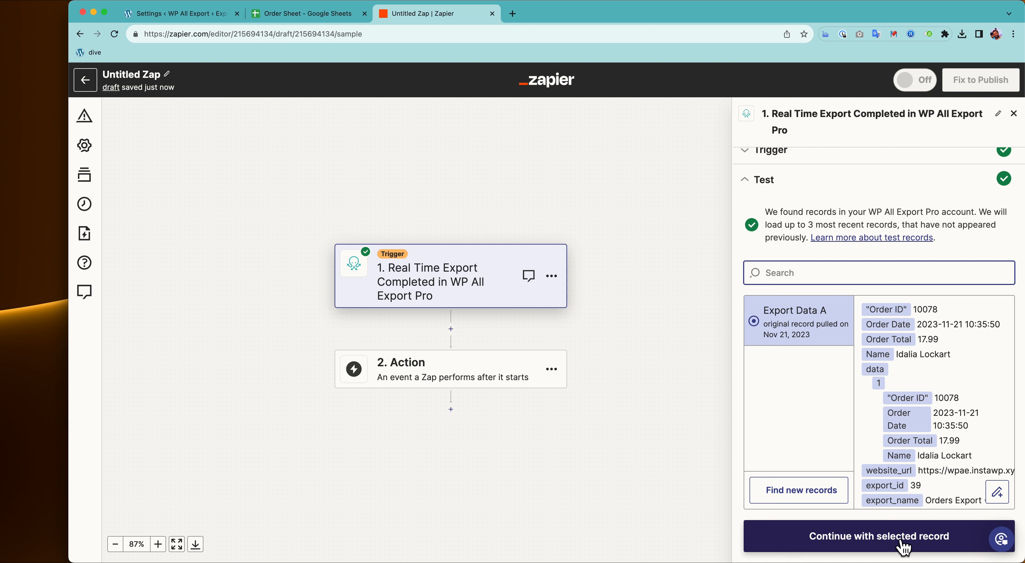
Step: Continue with the record Export Data A and set Google Sheets as the Zap's action app
{"action": "left_click", "coordinate": [912, 536]}
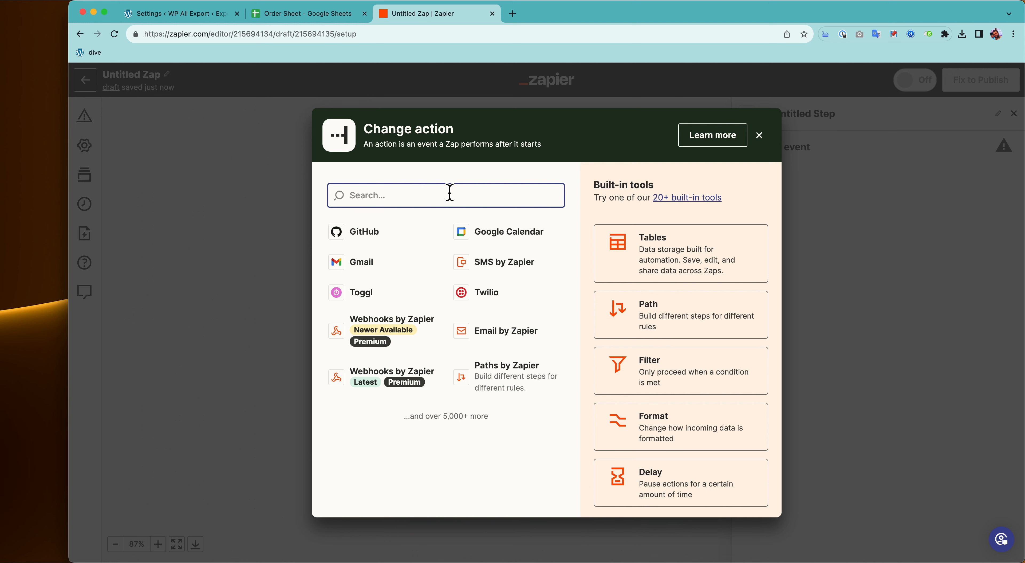
{"action": "type", "text": "sheets"}
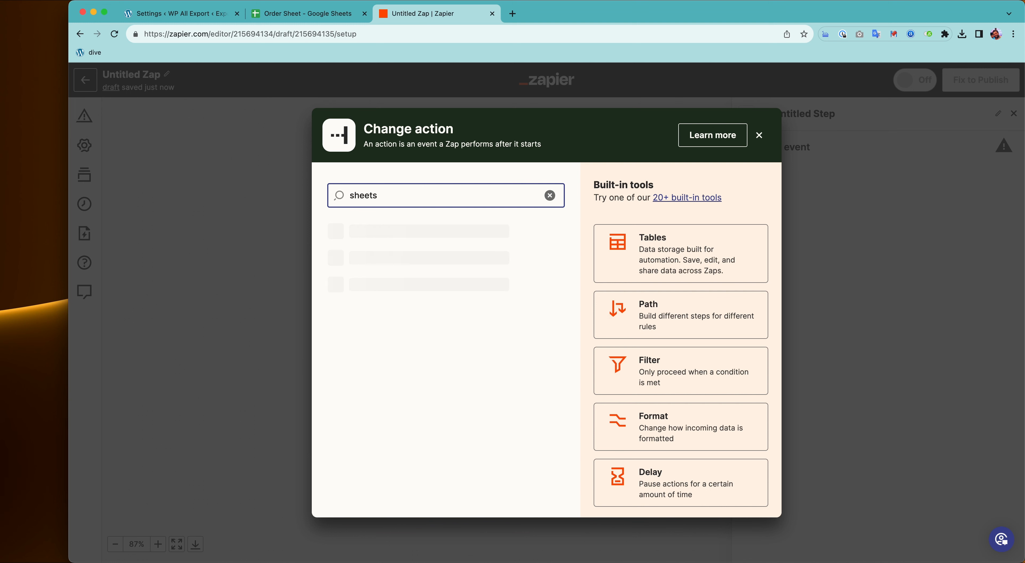
{"action": "left_click", "coordinate": [423, 241]}
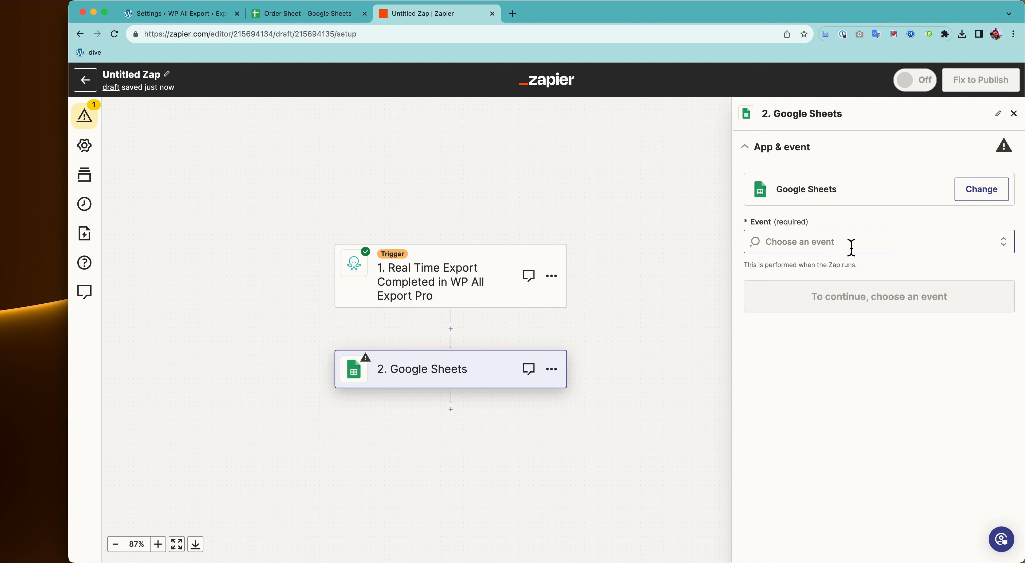
Step: Set the Google Sheets action's event to Create Spreadsheet Row and continue to the account setup
{"action": "left_click", "coordinate": [903, 245]}
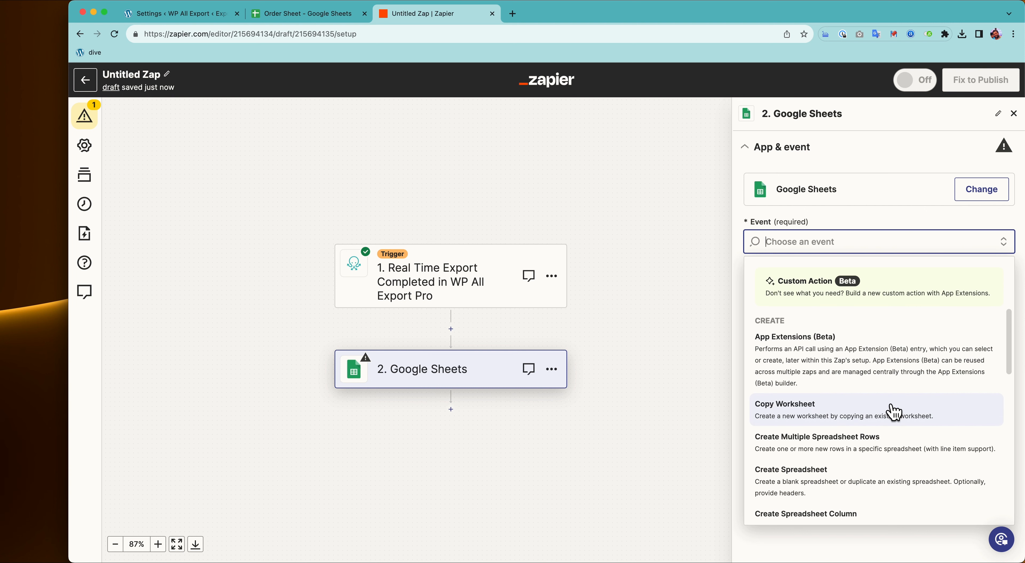
{"action": "scroll", "coordinate": [893, 412], "scroll_direction": "down", "scroll_amount": 2}
{"action": "scroll", "coordinate": [893, 412], "scroll_direction": "down", "scroll_amount": 2}
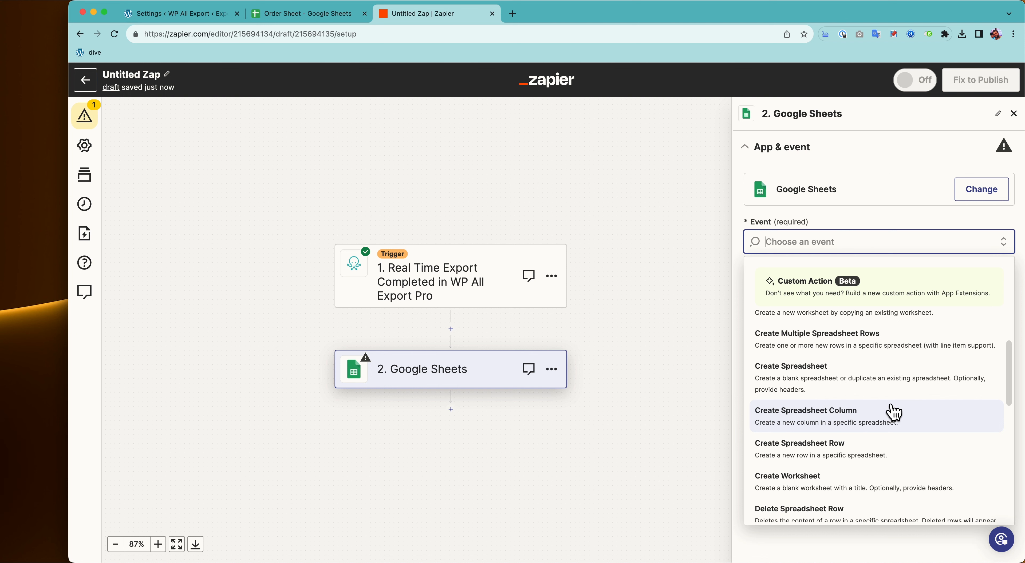
{"action": "scroll", "coordinate": [893, 412], "scroll_direction": "down", "scroll_amount": 2}
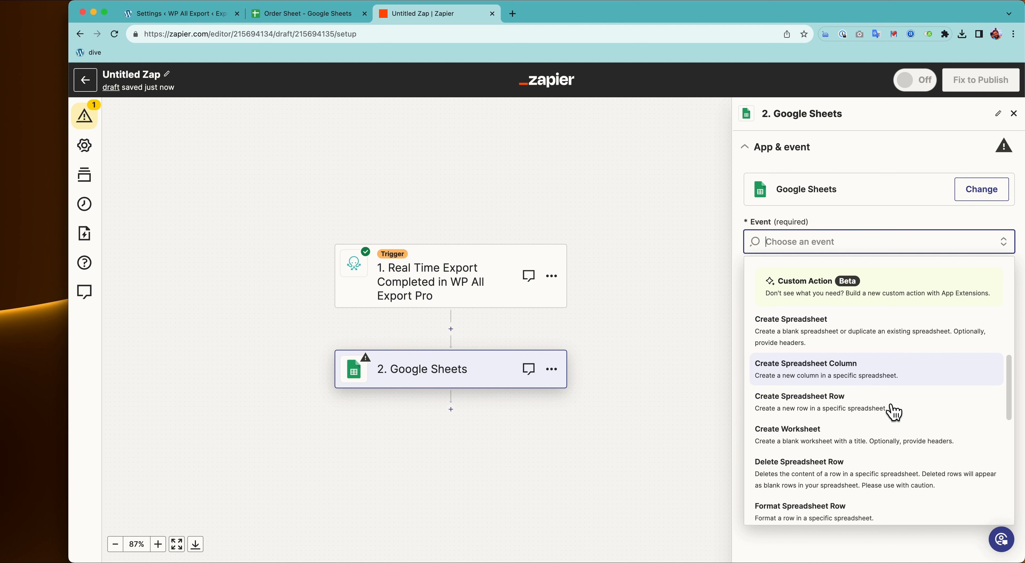
{"action": "left_click", "coordinate": [867, 406]}
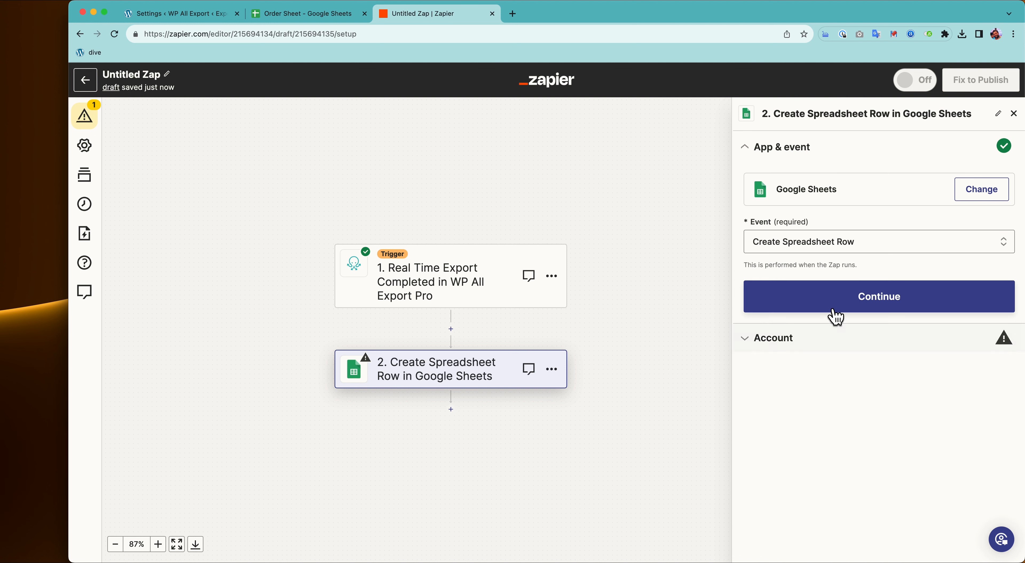
{"action": "left_click", "coordinate": [835, 313]}
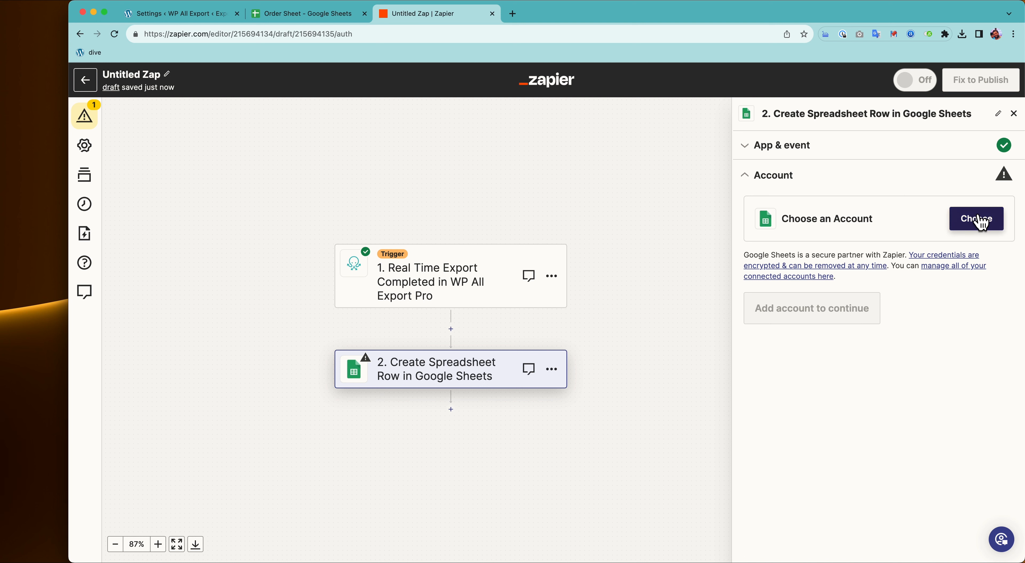
Step: Connect a new Google Sheets account through the Google sign-in, allow Zapier access and continue with that account
{"action": "left_click", "coordinate": [982, 226]}
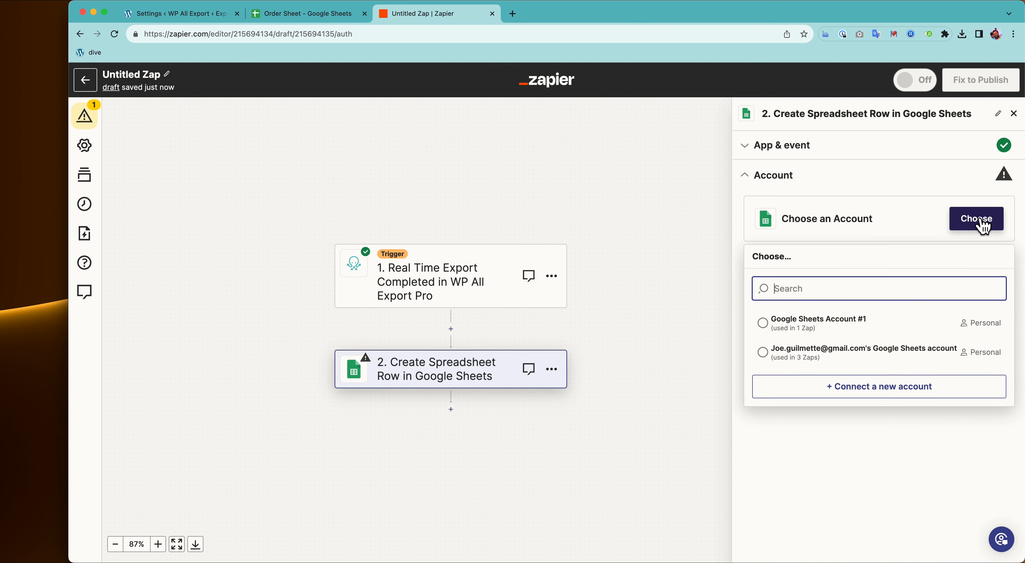
{"action": "left_click", "coordinate": [875, 391]}
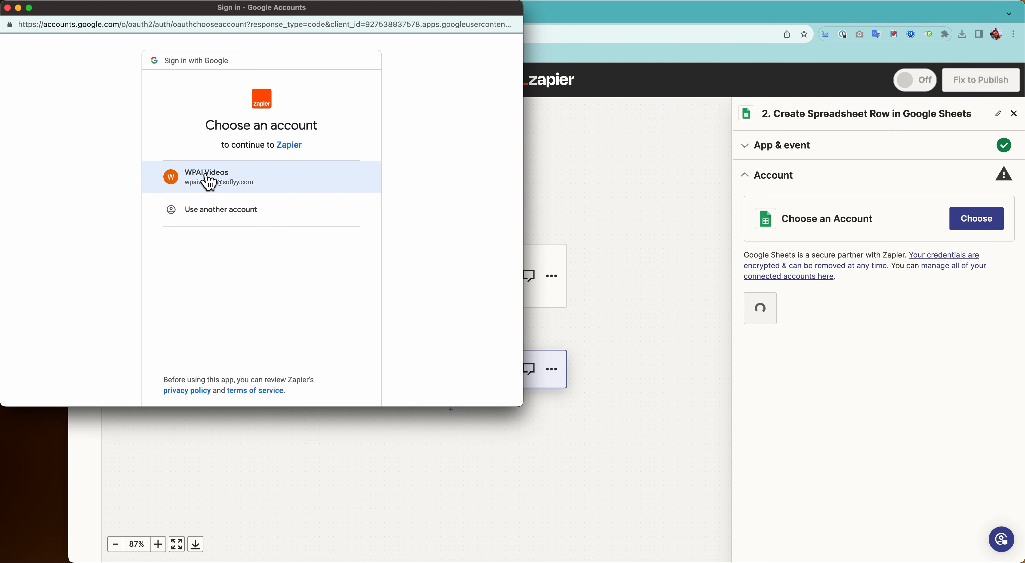
{"action": "left_click", "coordinate": [208, 185]}
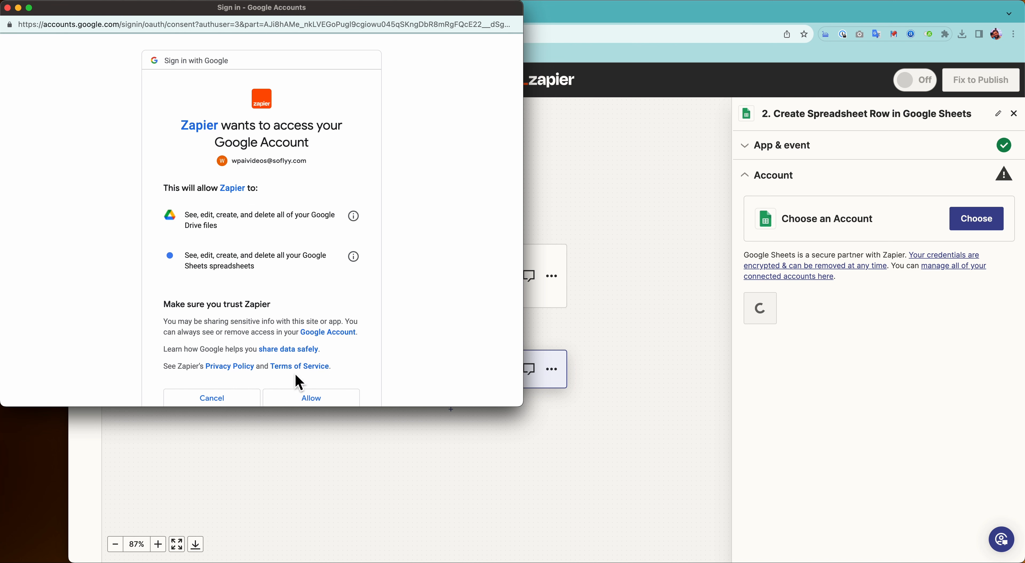
{"action": "left_click", "coordinate": [294, 400]}
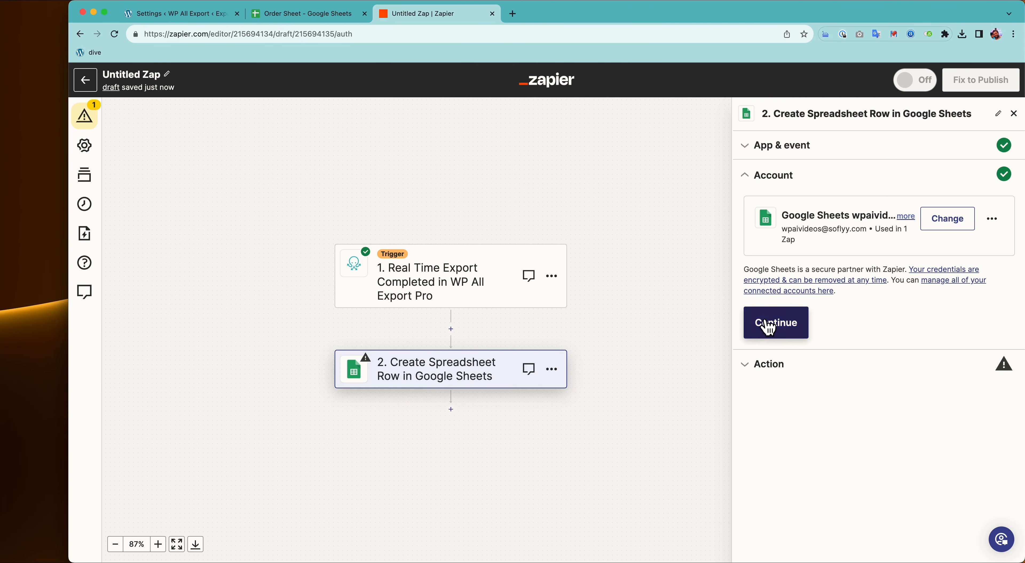
{"action": "left_click", "coordinate": [776, 323]}
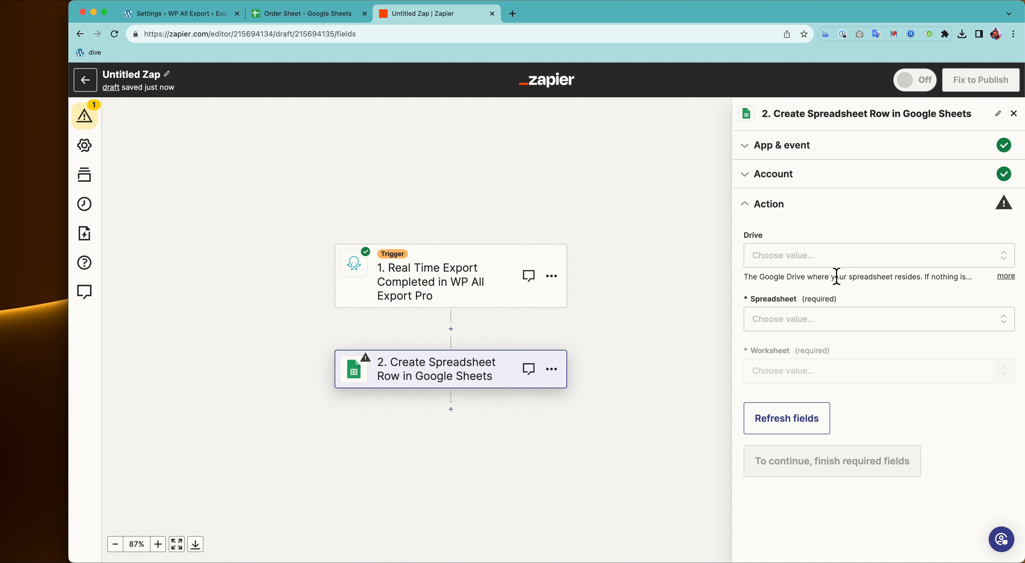
Step: Select My Google Drive as the drive, Order Sheet as the spreadsheet and Sheet1 as the worksheet for the action
{"action": "left_click", "coordinate": [828, 258]}
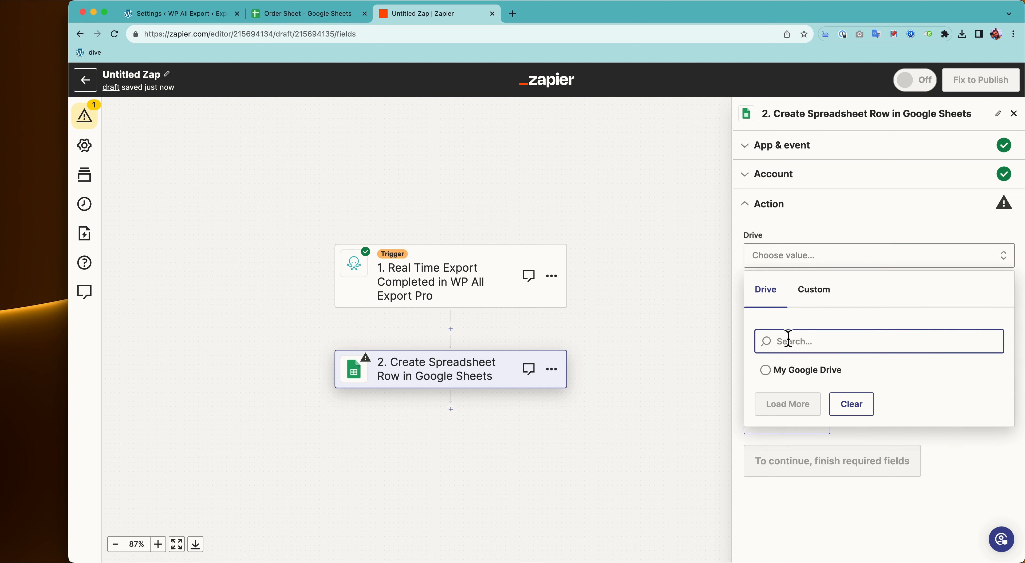
{"action": "left_click", "coordinate": [766, 372]}
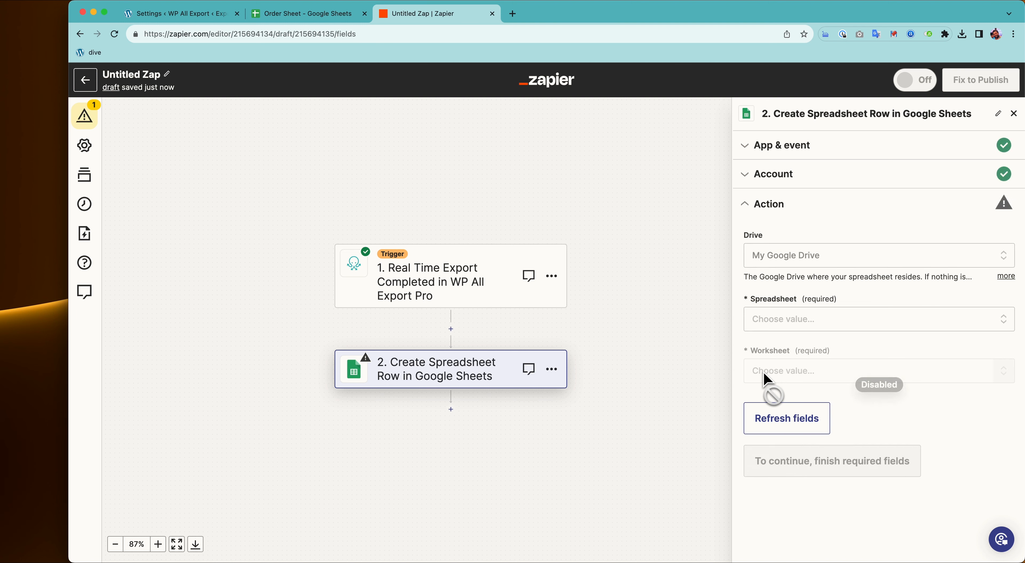
{"action": "left_click", "coordinate": [786, 325]}
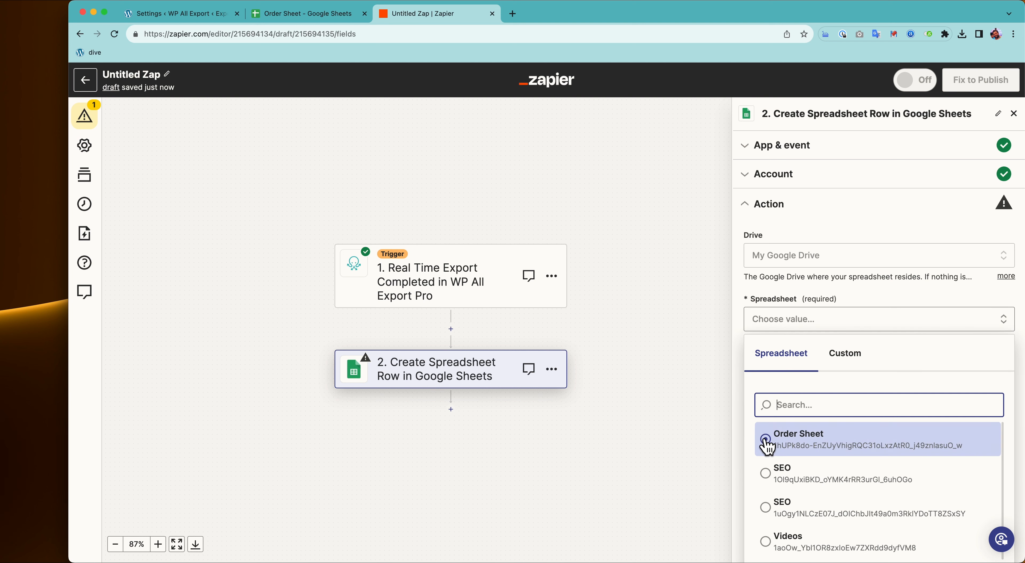
{"action": "left_click", "coordinate": [766, 442]}
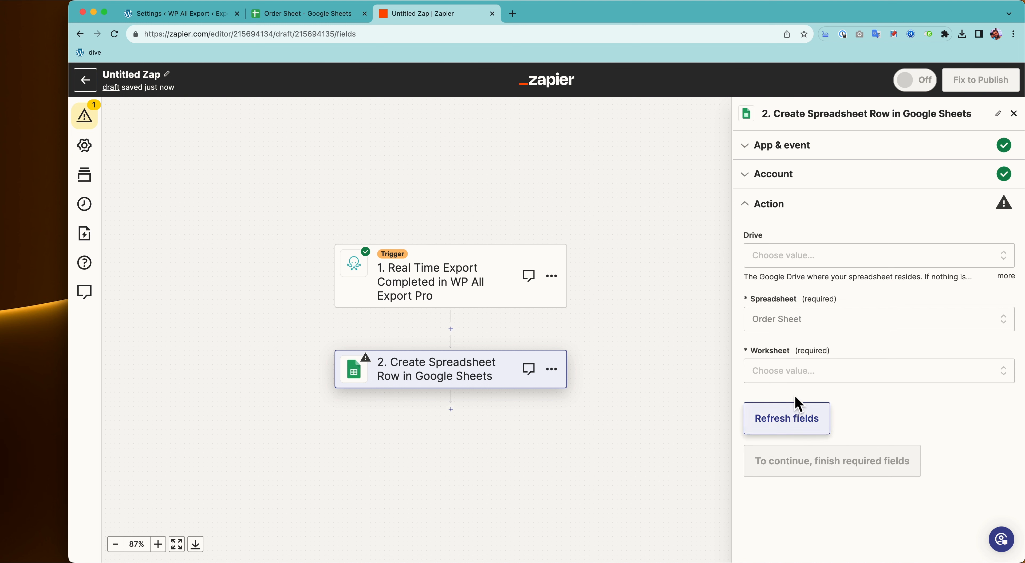
{"action": "left_click", "coordinate": [811, 383]}
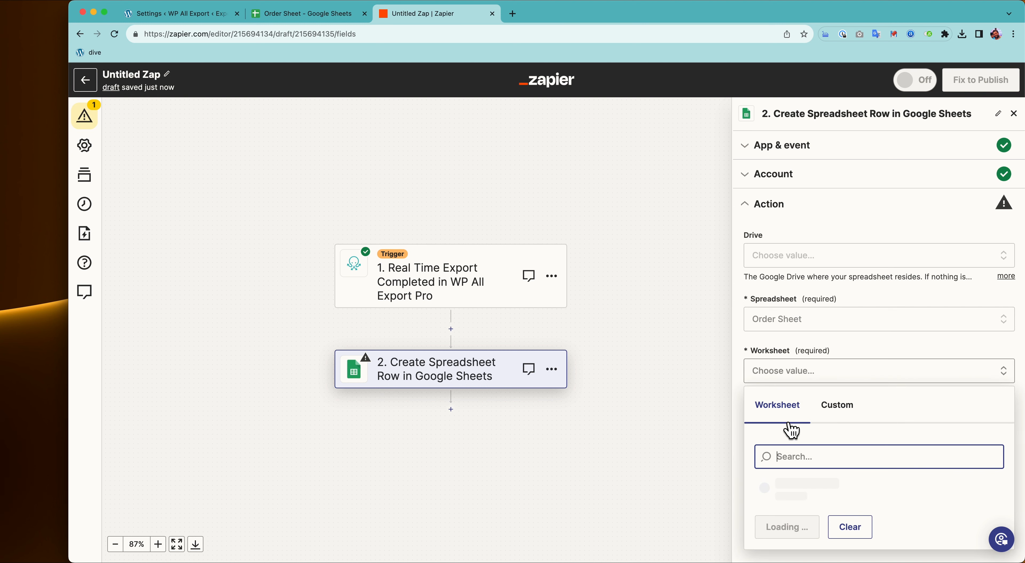
{"action": "left_click", "coordinate": [767, 493]}
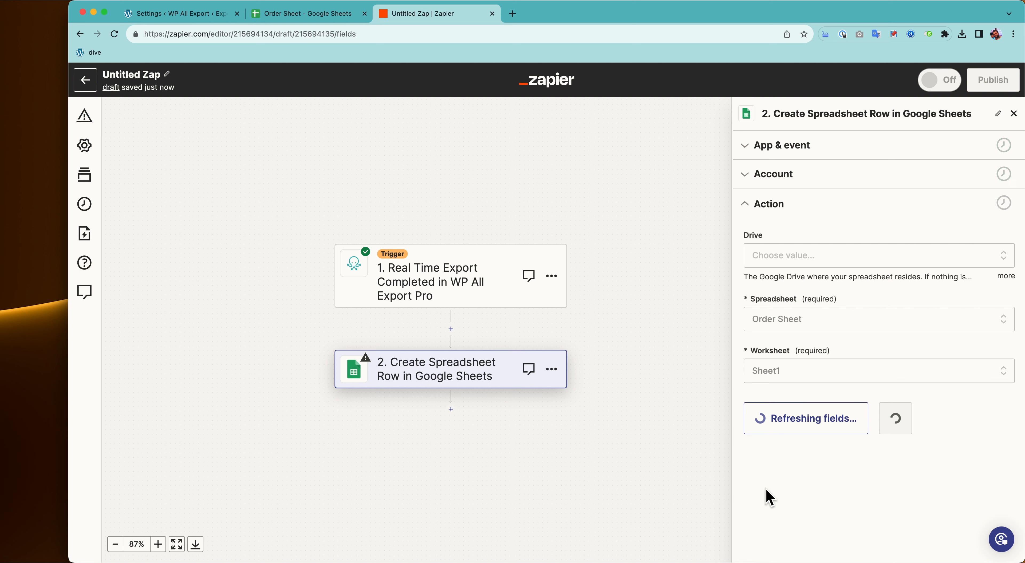
Step: Check the columns in the Order Sheet spreadsheet, then map the action's Order ID field to the trigger's Data Order ID
{"action": "scroll", "coordinate": [770, 497], "scroll_direction": "down", "scroll_amount": 3}
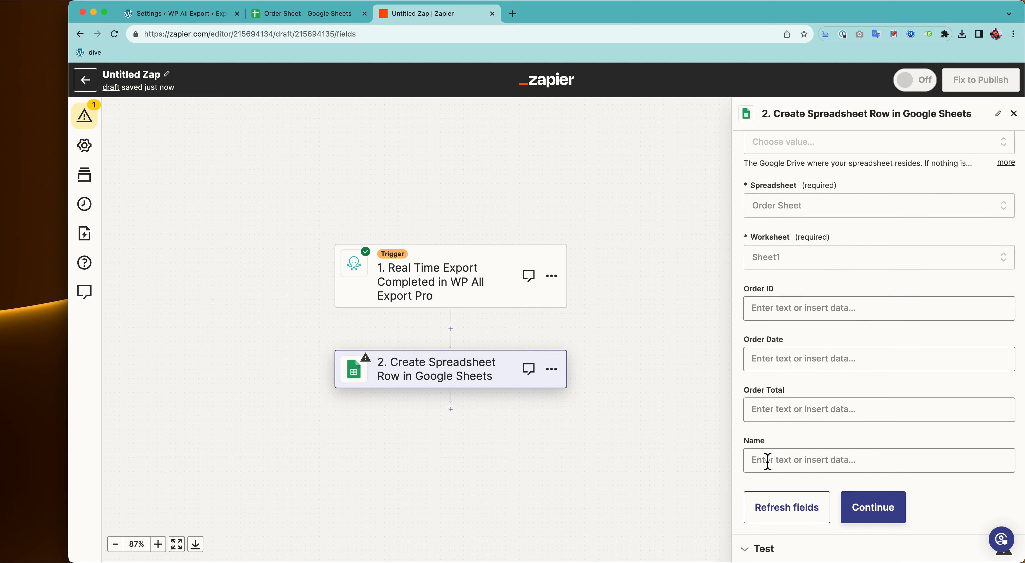
{"action": "left_click", "coordinate": [293, 14]}
{"action": "left_click", "coordinate": [416, 15]}
{"action": "left_click", "coordinate": [825, 312]}
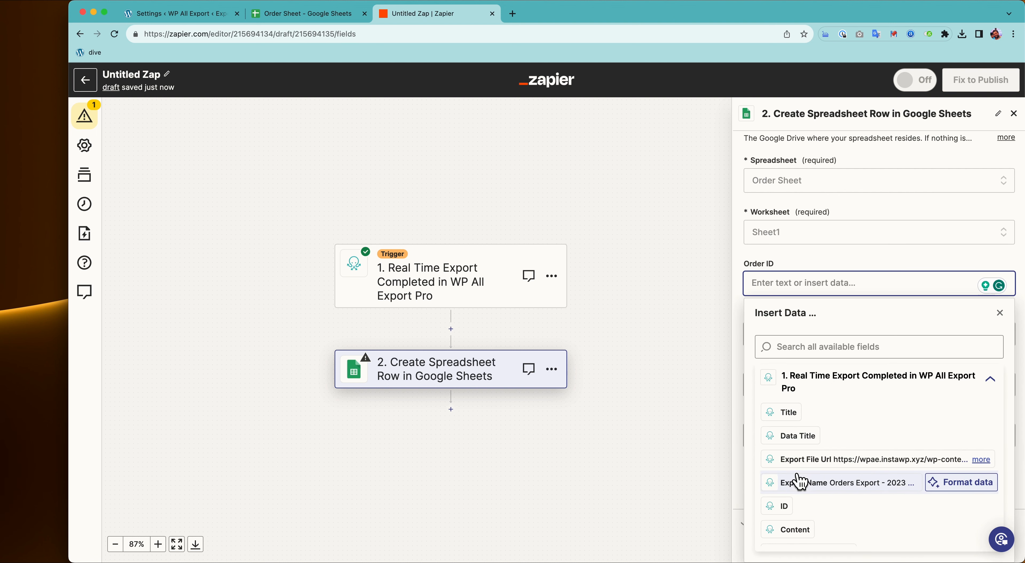
{"action": "scroll", "coordinate": [799, 481], "scroll_direction": "down", "scroll_amount": 5}
{"action": "scroll", "coordinate": [799, 481], "scroll_direction": "down", "scroll_amount": 2}
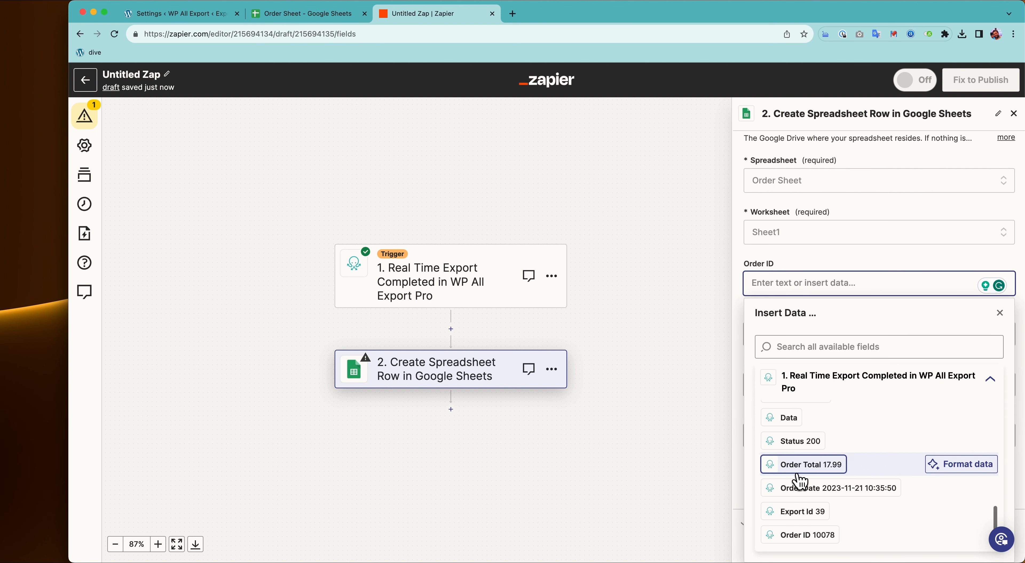
{"action": "scroll", "coordinate": [798, 479], "scroll_direction": "up", "scroll_amount": 10}
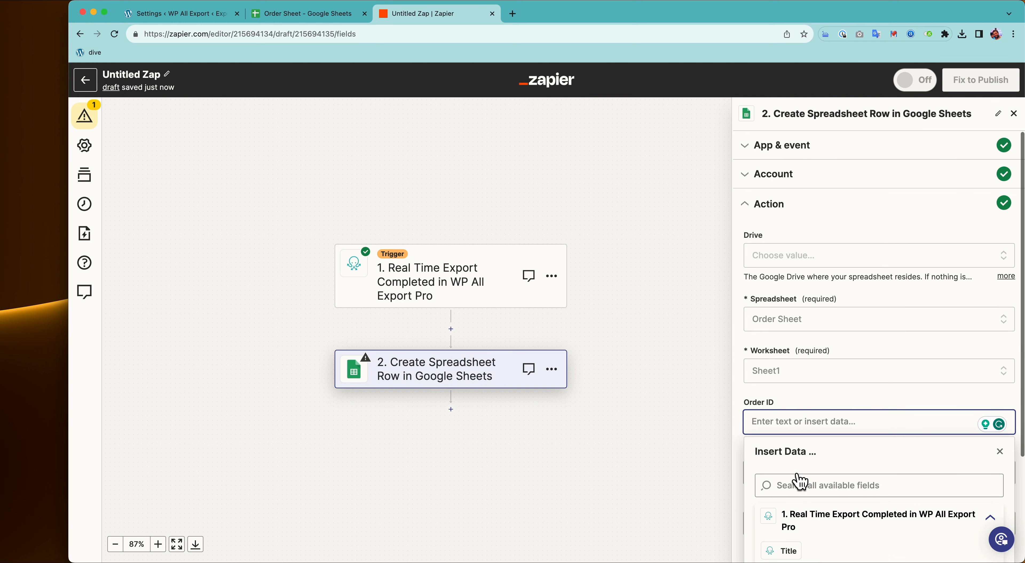
{"action": "scroll", "coordinate": [787, 406], "scroll_direction": "down", "scroll_amount": 4}
{"action": "scroll", "coordinate": [801, 424], "scroll_direction": "down", "scroll_amount": 4}
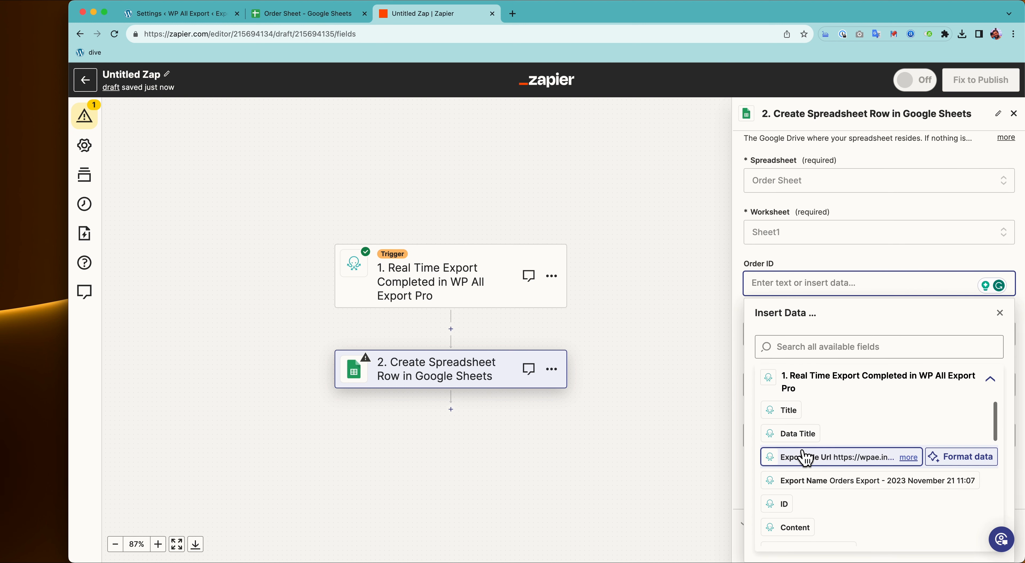
{"action": "scroll", "coordinate": [804, 458], "scroll_direction": "down", "scroll_amount": 5}
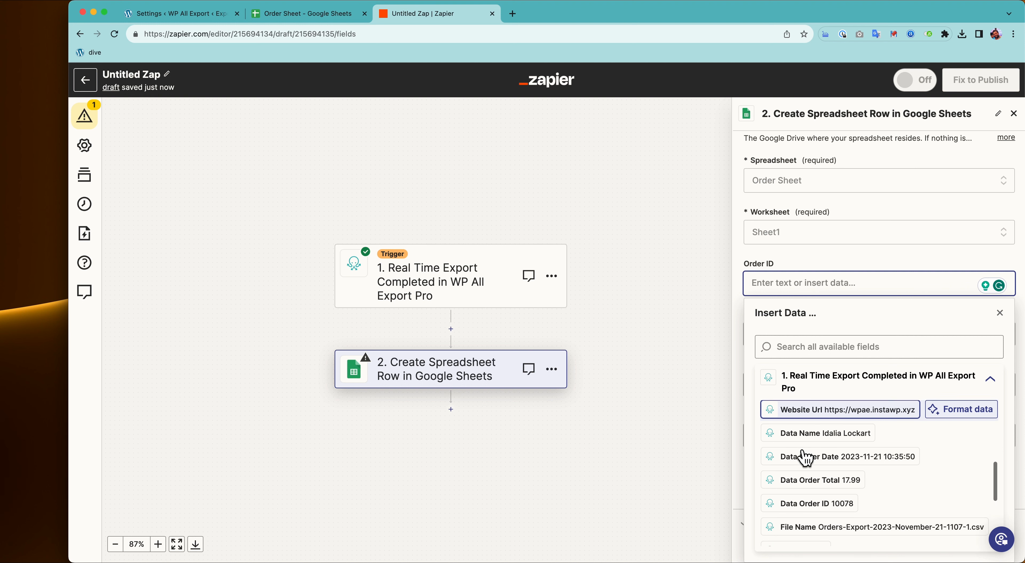
{"action": "left_click", "coordinate": [804, 461]}
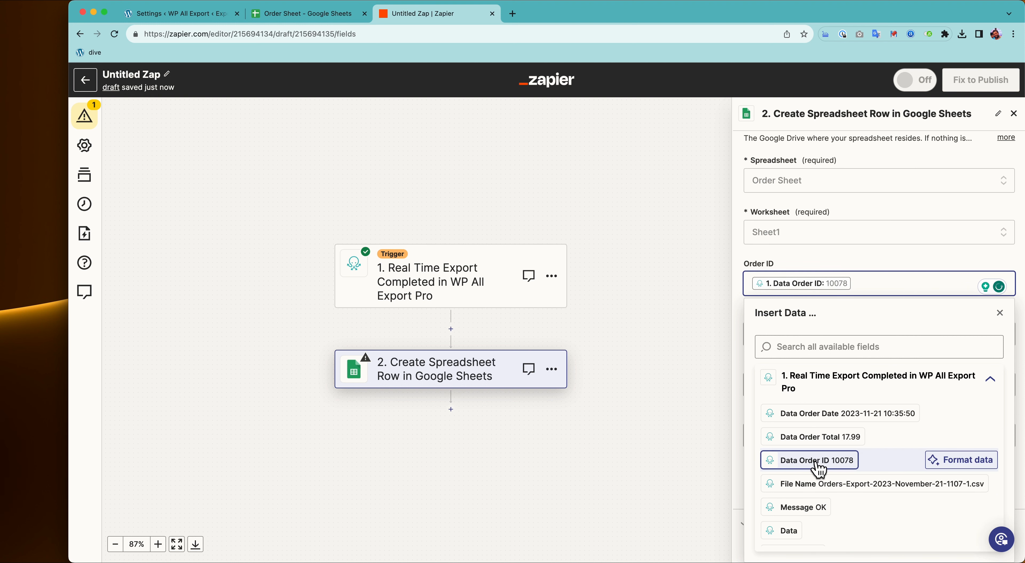
{"action": "left_click", "coordinate": [821, 264]}
Step: Search the trigger's data for "date" and map the Order Date field to Data Order Date
{"action": "left_click", "coordinate": [793, 359]}
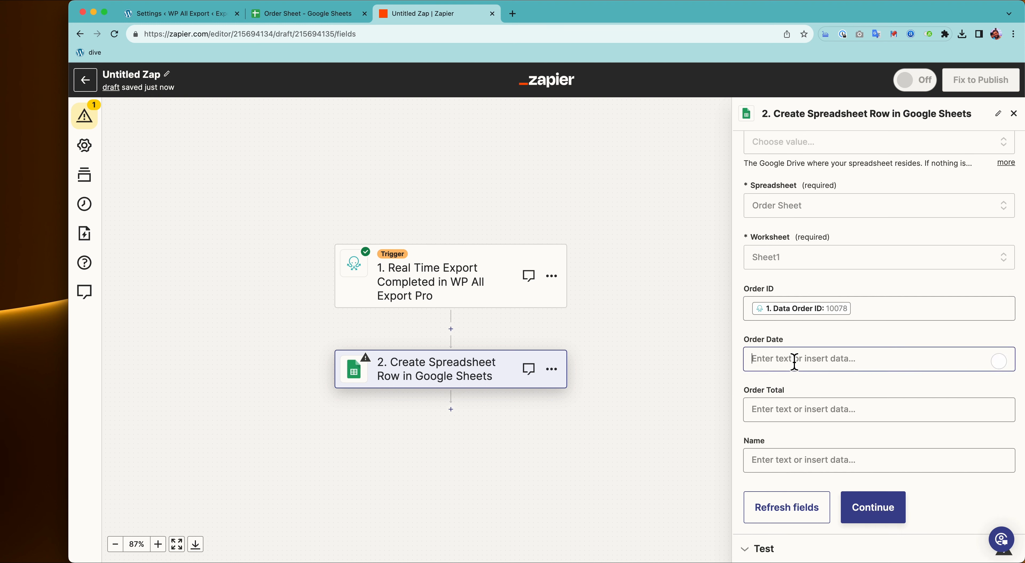
{"action": "left_click", "coordinate": [826, 422]}
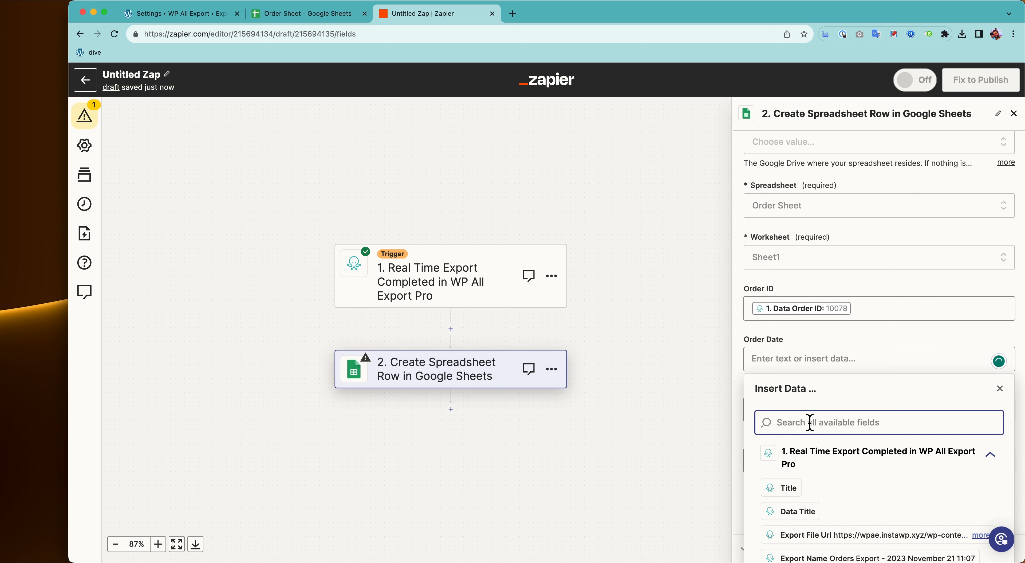
{"action": "type", "text": "date"}
{"action": "scroll", "coordinate": [827, 491], "scroll_direction": "down", "scroll_amount": 1}
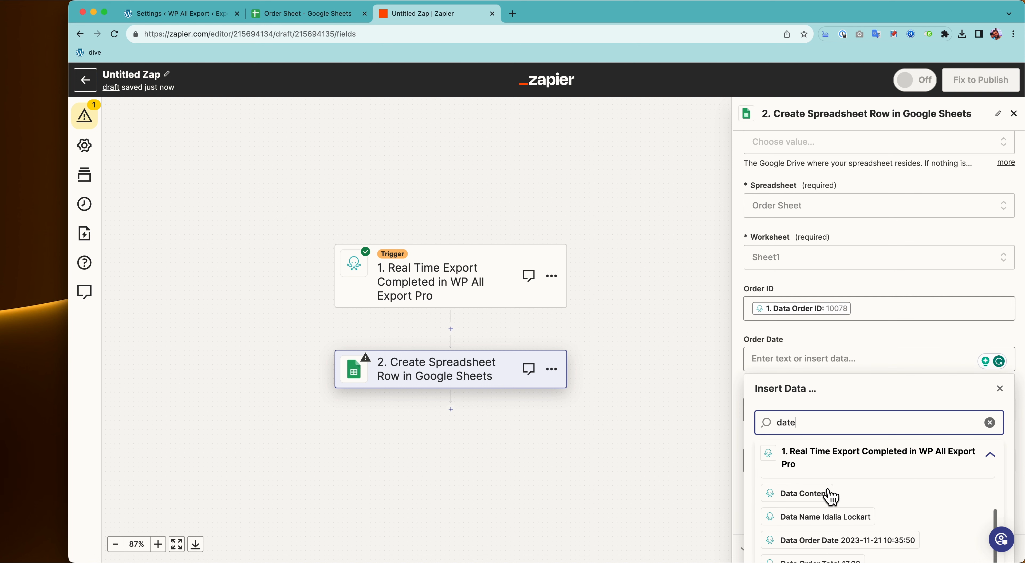
{"action": "scroll", "coordinate": [827, 339], "scroll_direction": "down", "scroll_amount": 1}
{"action": "scroll", "coordinate": [828, 346], "scroll_direction": "down", "scroll_amount": 1}
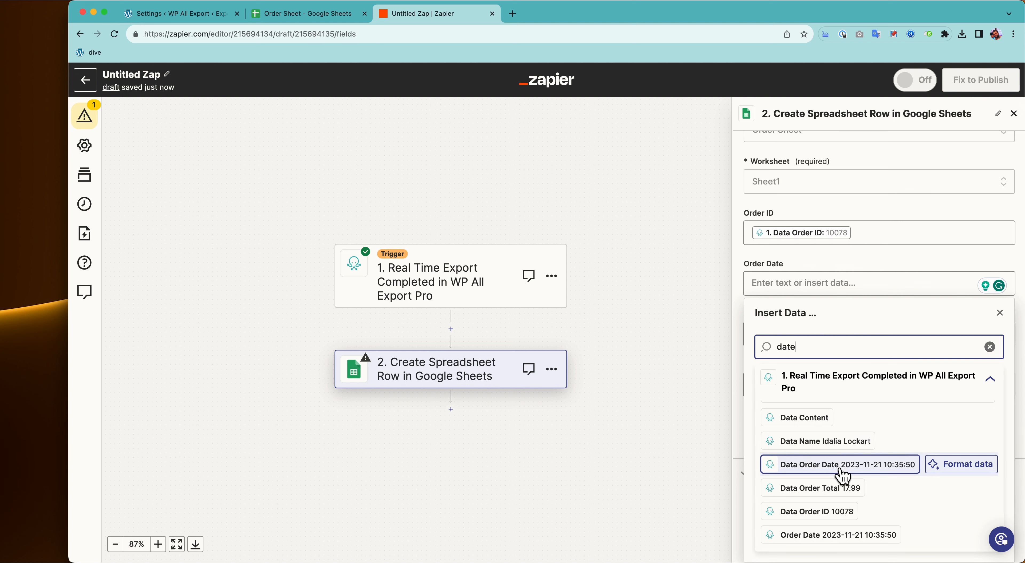
{"action": "left_click", "coordinate": [878, 469]}
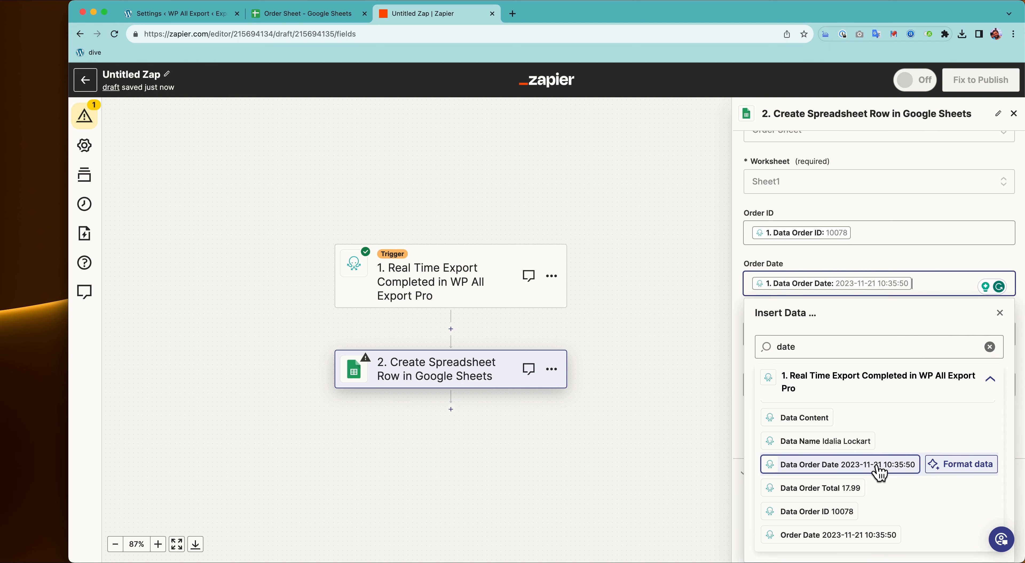
{"action": "left_click", "coordinate": [810, 267]}
Step: Map the Order Total field to the trigger's Data Order Total
{"action": "left_click", "coordinate": [801, 410]}
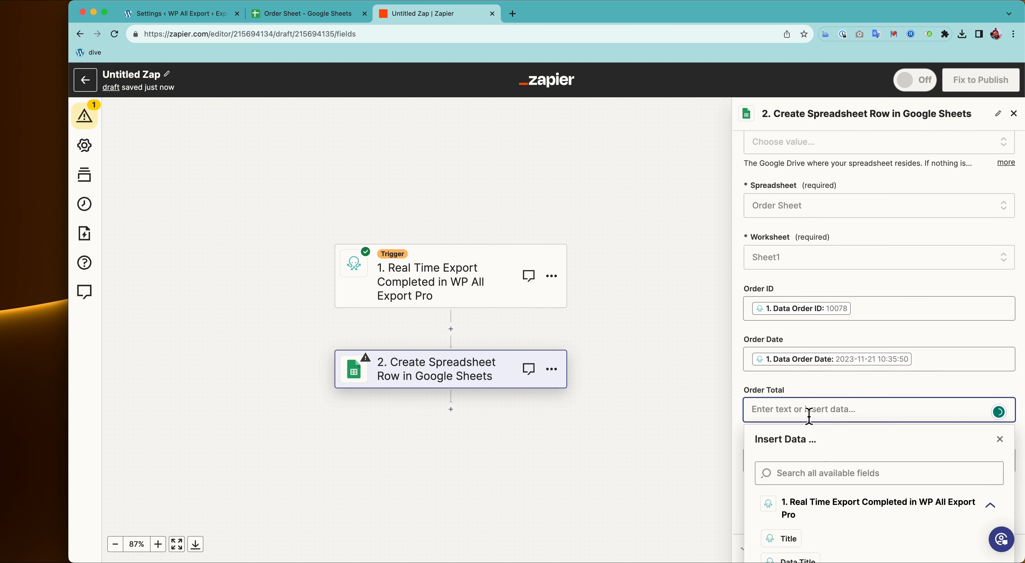
{"action": "scroll", "coordinate": [808, 414], "scroll_direction": "down", "scroll_amount": 3}
{"action": "scroll", "coordinate": [810, 466], "scroll_direction": "down", "scroll_amount": 5}
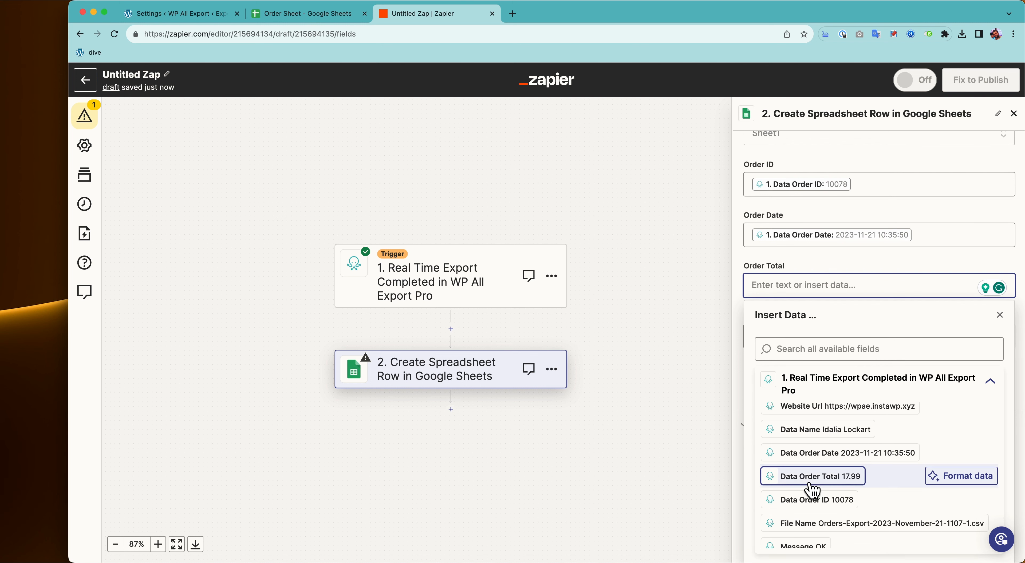
{"action": "left_click", "coordinate": [811, 484]}
{"action": "left_click", "coordinate": [801, 263]}
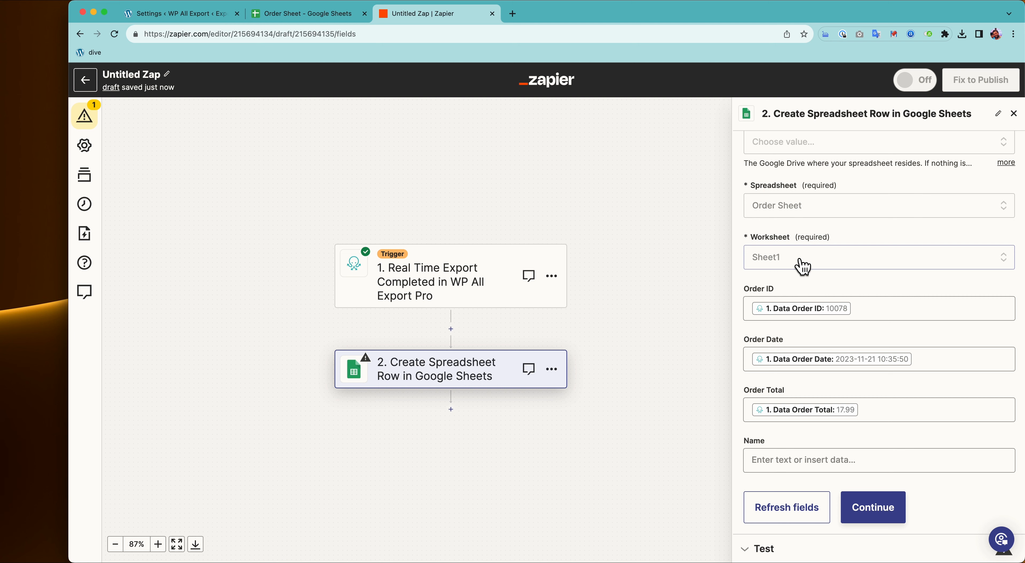
Step: Search the trigger's data for "name", map the Name field to Data Name and continue to the action's test
{"action": "left_click", "coordinate": [779, 466]}
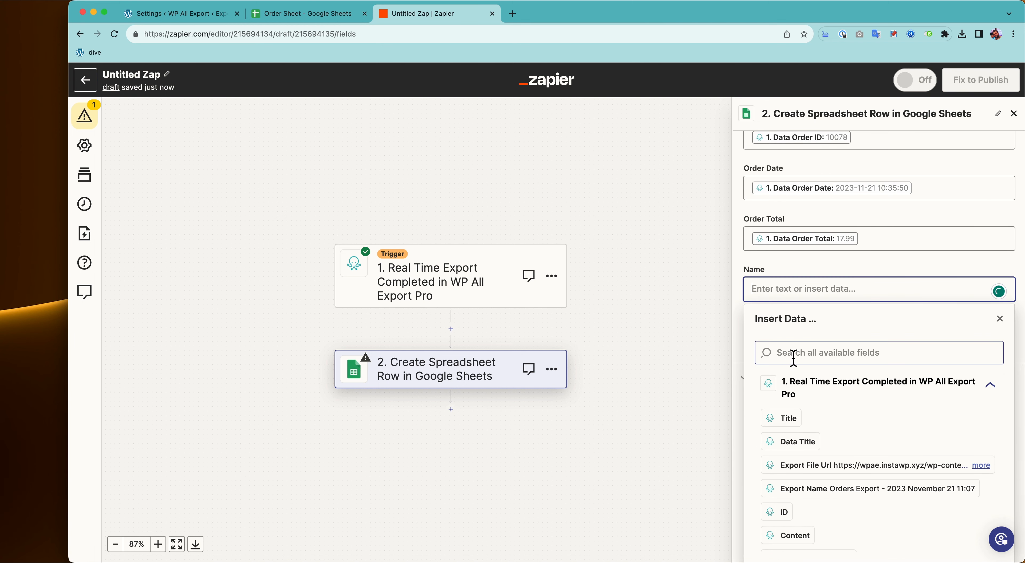
{"action": "left_click", "coordinate": [791, 354]}
{"action": "type", "text": "name"}
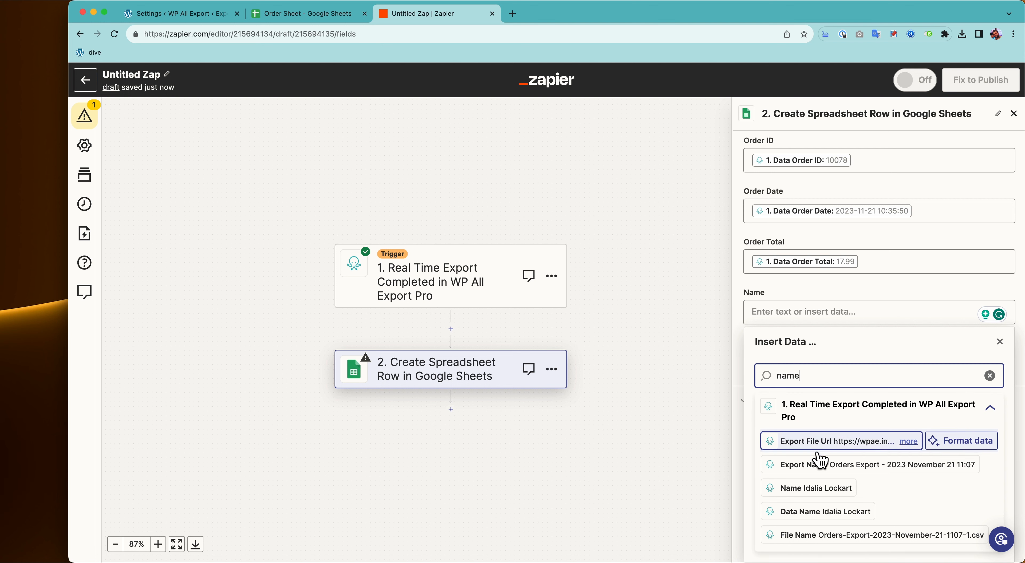
{"action": "left_click", "coordinate": [813, 512]}
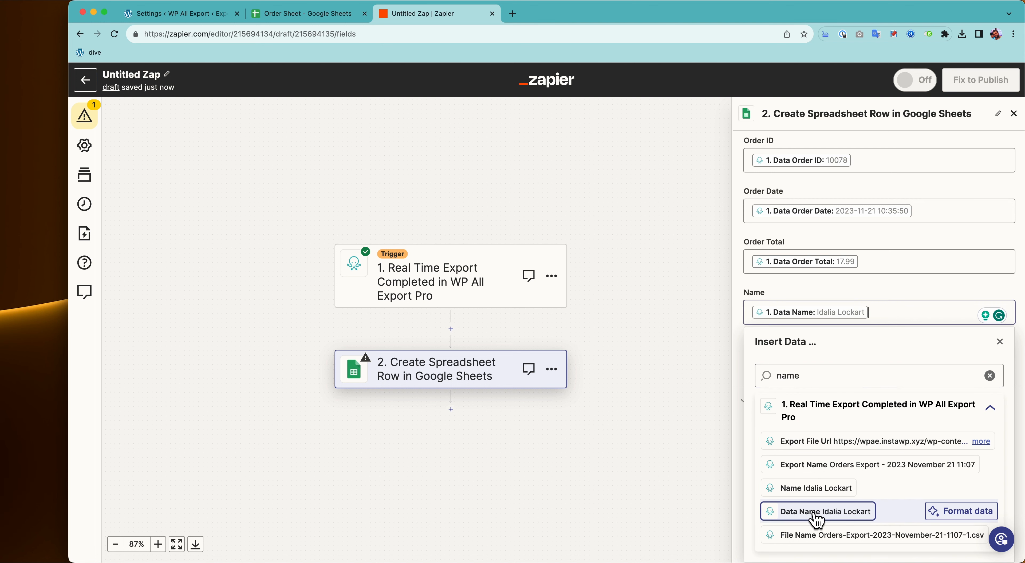
{"action": "left_click", "coordinate": [851, 298]}
{"action": "left_click", "coordinate": [875, 512]}
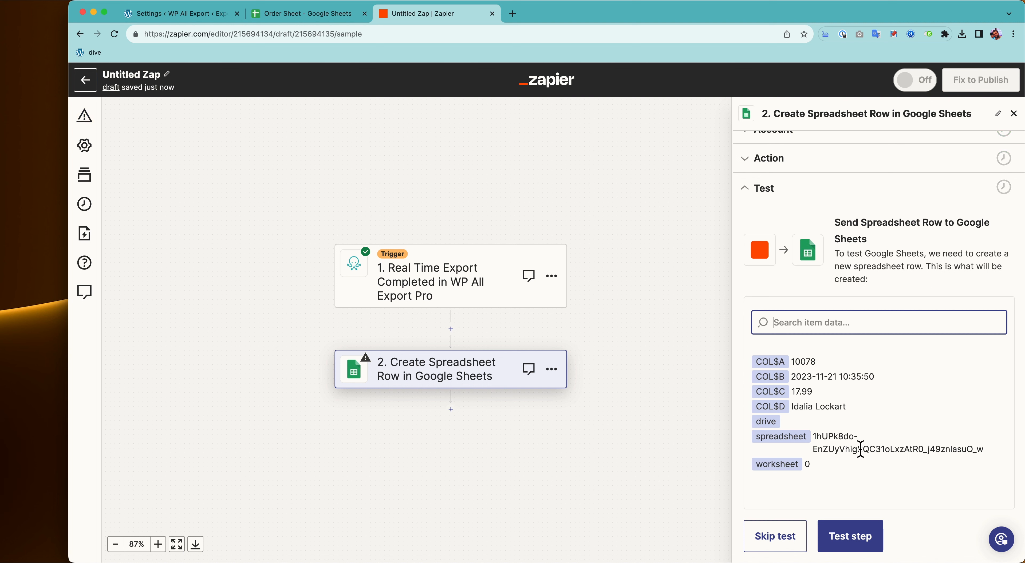
Step: Test the Google Sheets action, check the new row in the Order Sheet spreadsheet and return to the Zap
{"action": "left_click", "coordinate": [850, 541]}
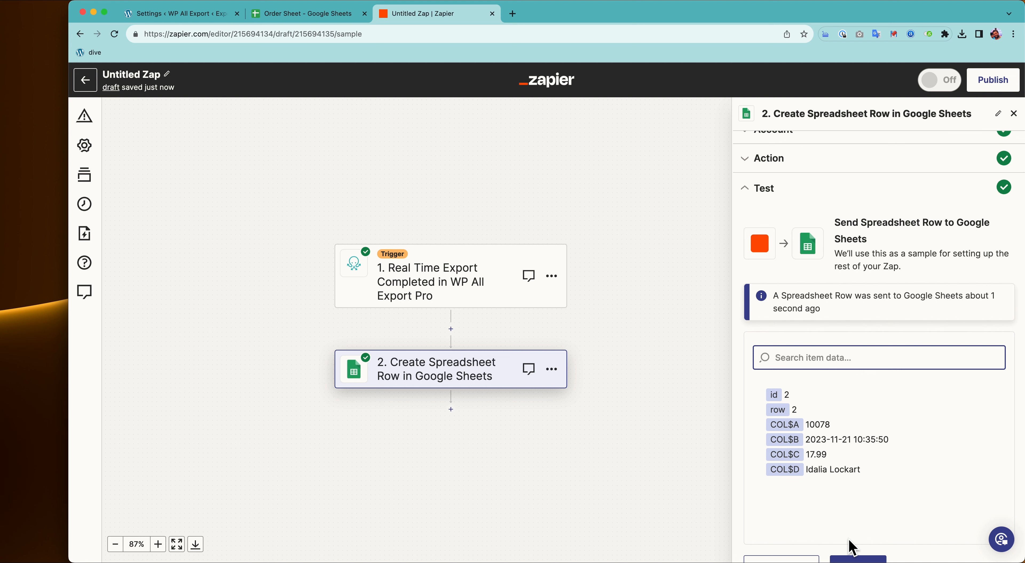
{"action": "left_click", "coordinate": [293, 18]}
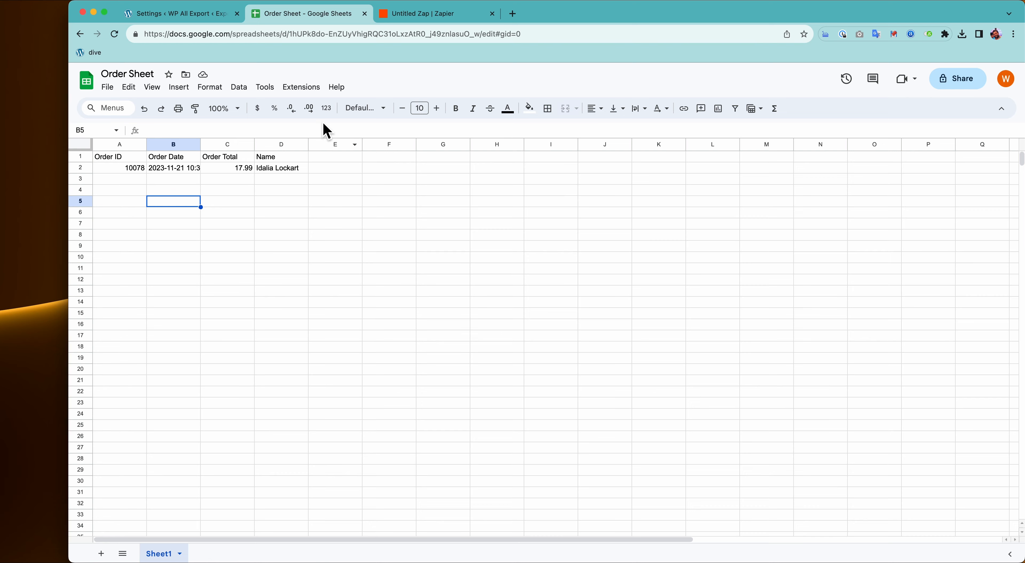
{"action": "left_click", "coordinate": [402, 16]}
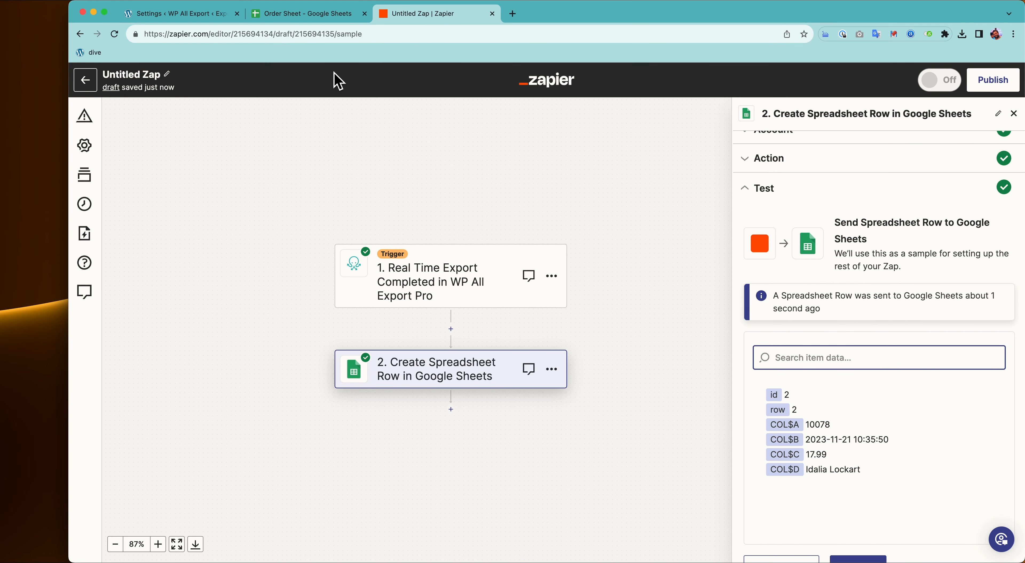
Step: Rename the Zap as "Update Order Sheet" and publish it
{"action": "left_click", "coordinate": [169, 75]}
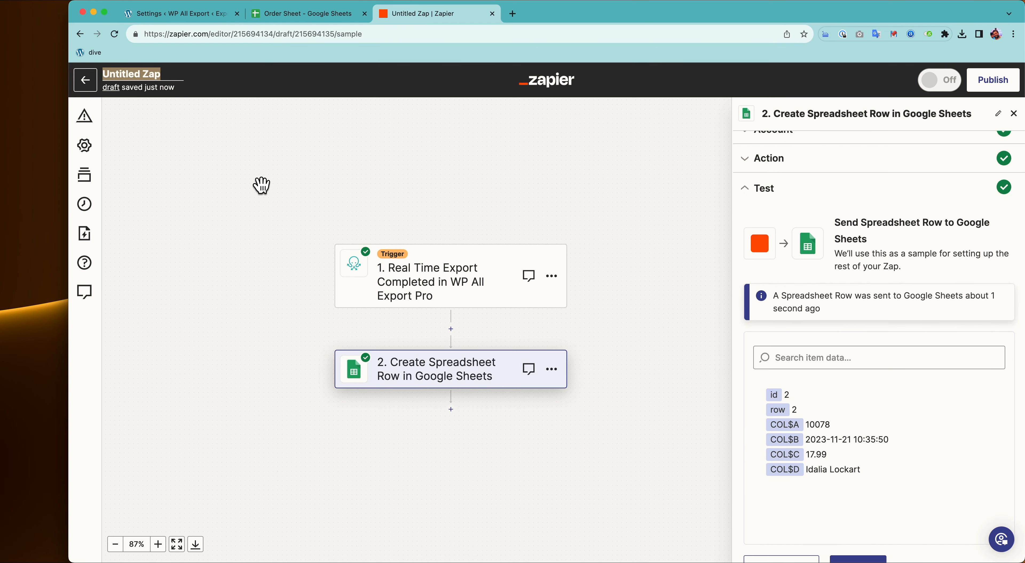
{"action": "type", "text": "O"}
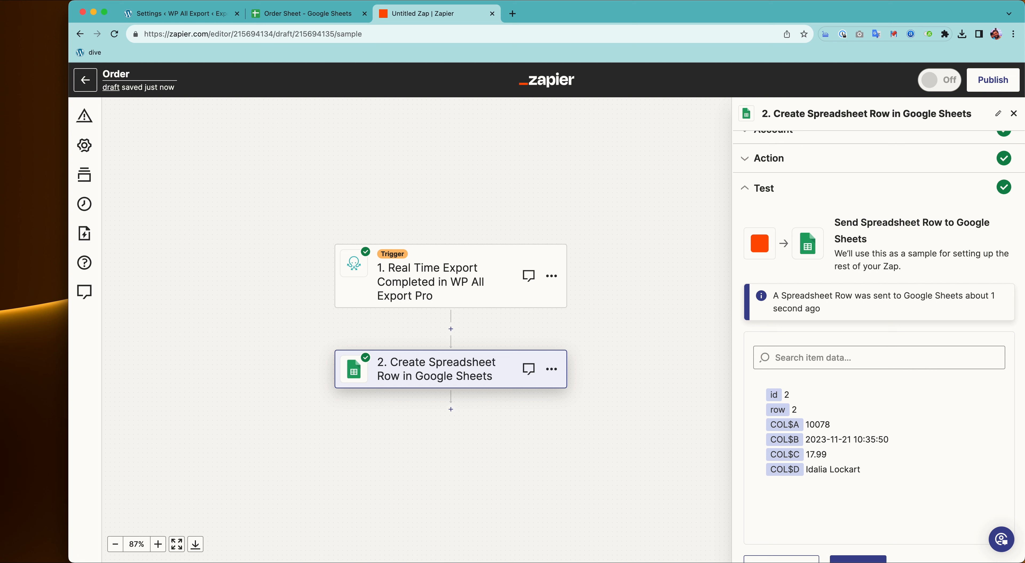
{"action": "type", "text": "rd"}
{"action": "key", "text": "BackSpace"}
{"action": "key", "text": "BackSpace"}
{"action": "key", "text": "BackSpace"}
{"action": "type", "text": "Update"}
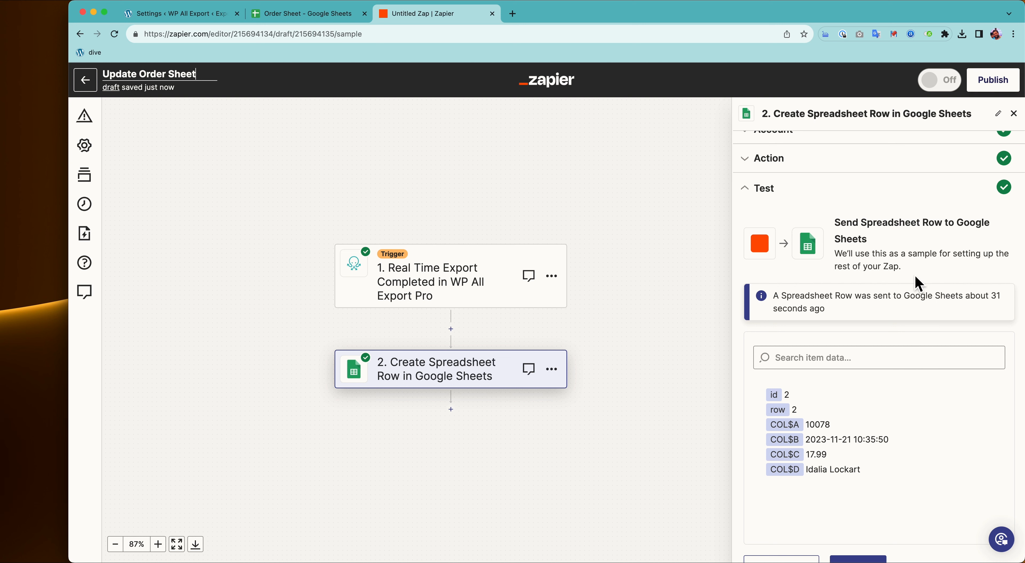
{"action": "scroll", "coordinate": [894, 321], "scroll_direction": "down", "scroll_amount": 2}
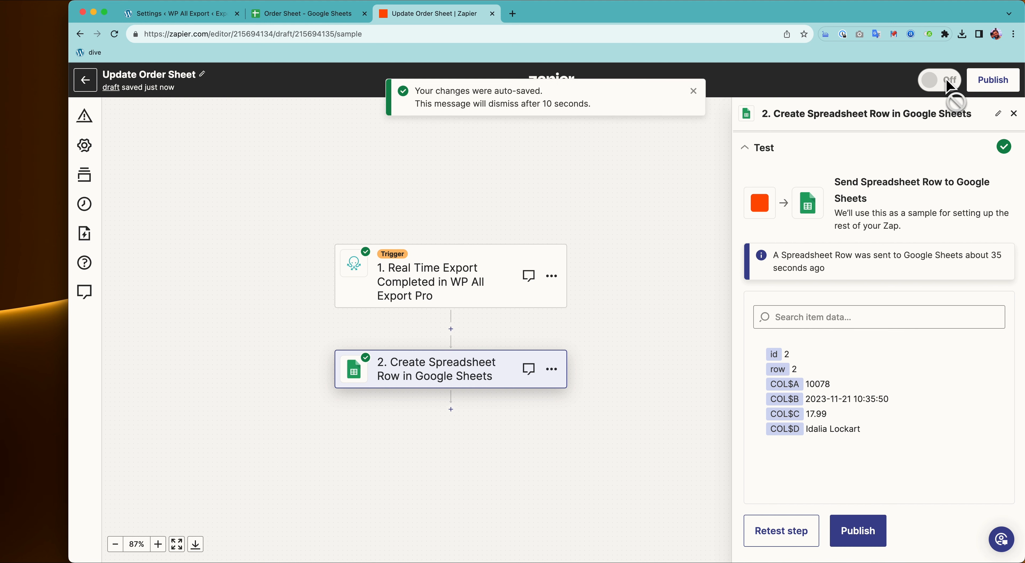
{"action": "left_click", "coordinate": [991, 83]}
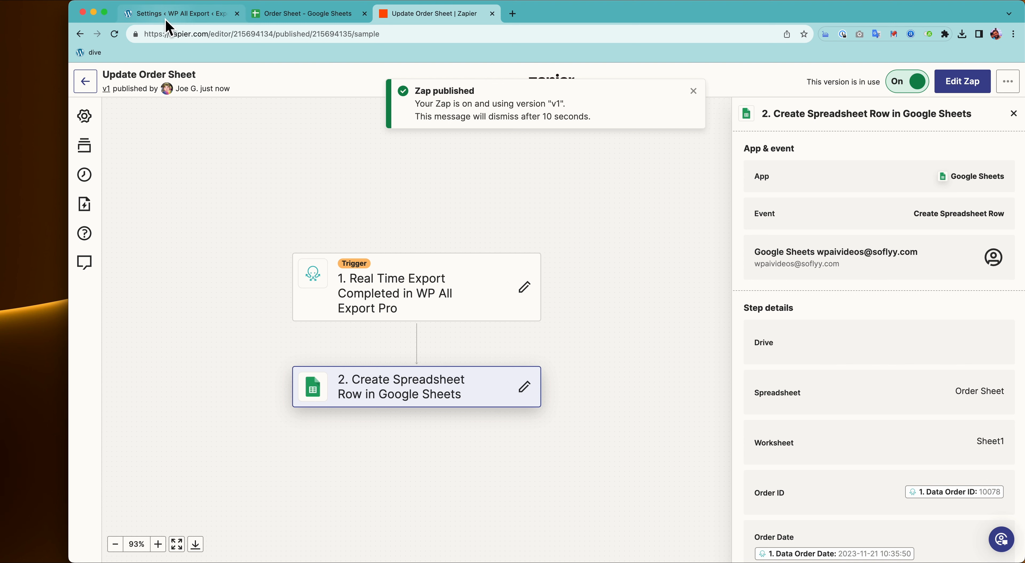
Step: Review the orders export in WP All Export's Manage Exports, the published Zap and the Order Sheet spreadsheet, then return to WordPress
{"action": "left_click", "coordinate": [173, 12]}
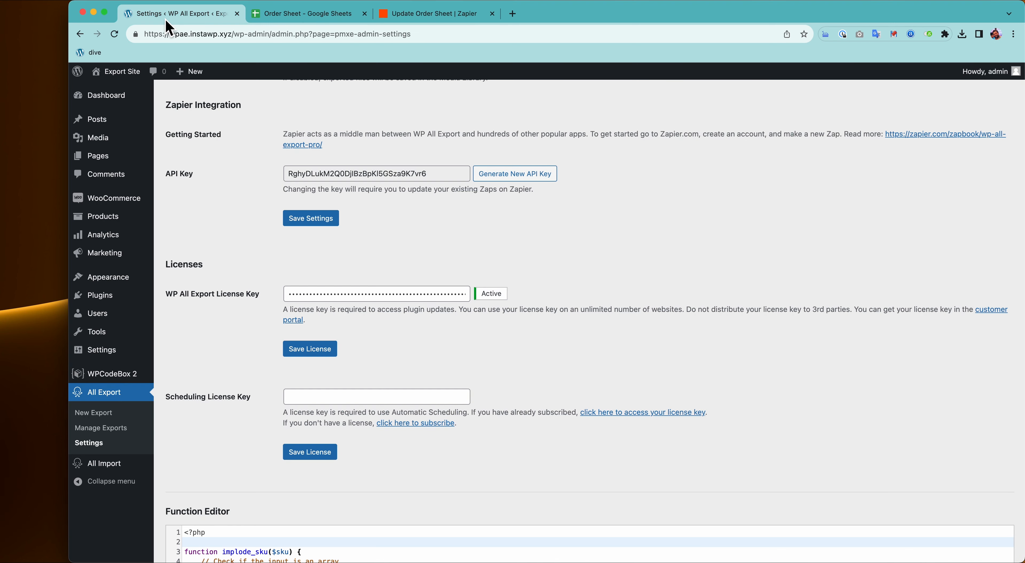
{"action": "left_click", "coordinate": [128, 441]}
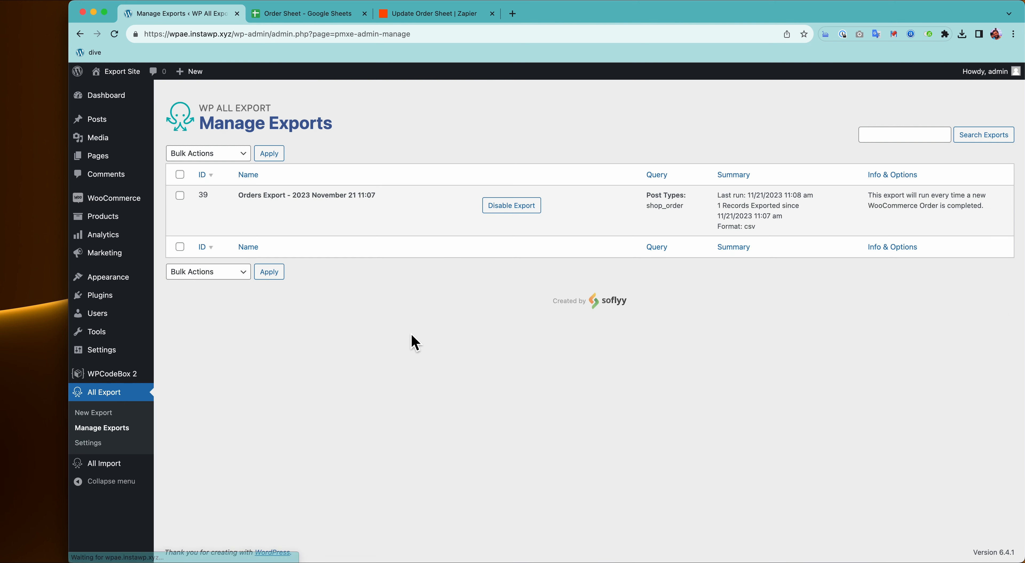
{"action": "mouse_move", "coordinate": [318, 192]}
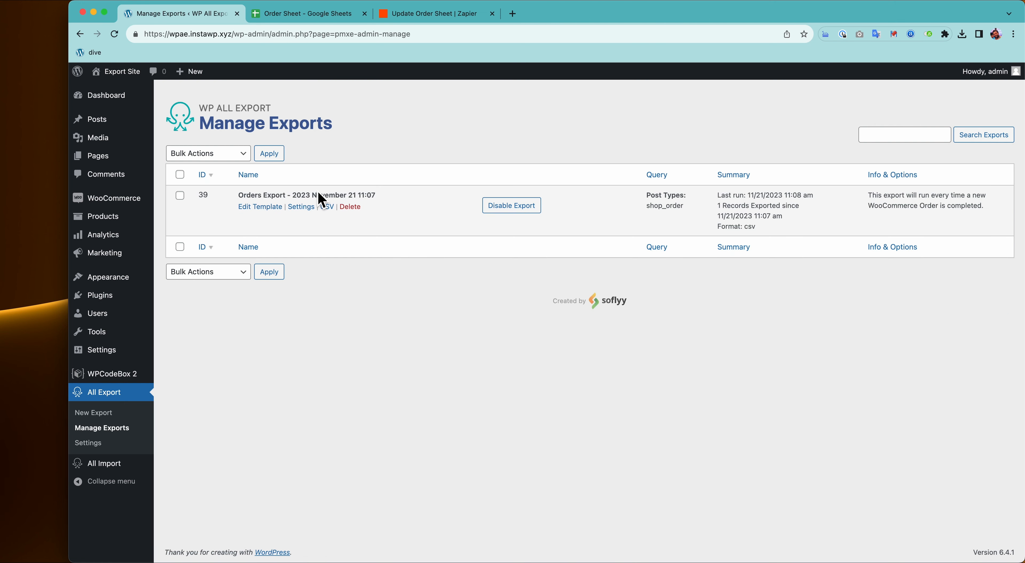
{"action": "left_click", "coordinate": [388, 14]}
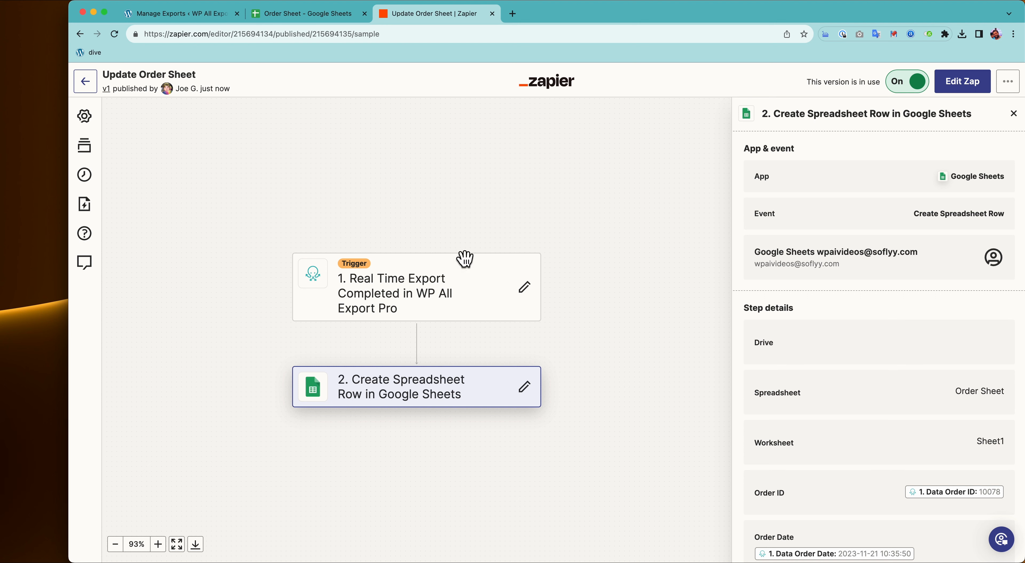
{"action": "left_click", "coordinate": [310, 15]}
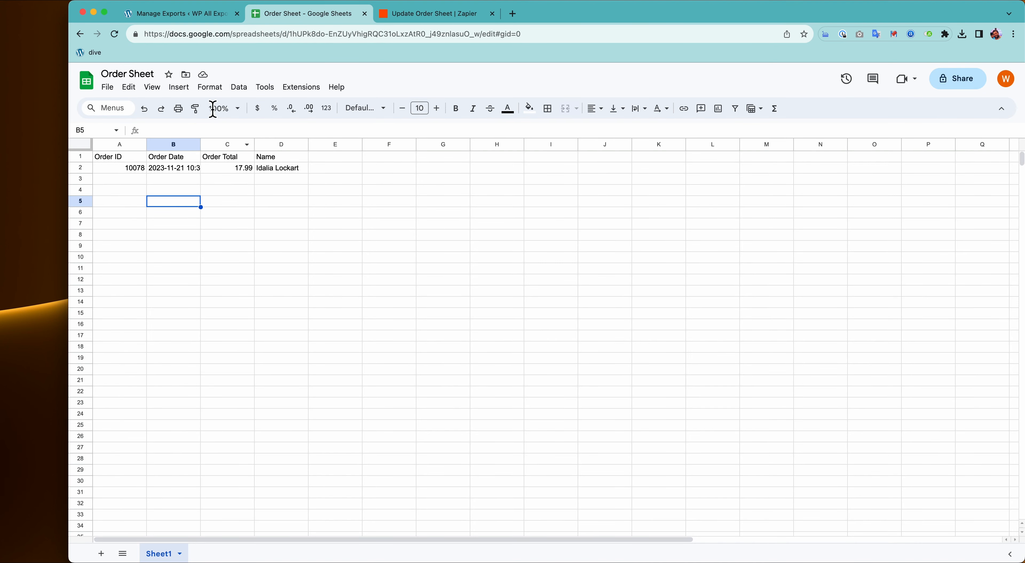
{"action": "left_click", "coordinate": [176, 15]}
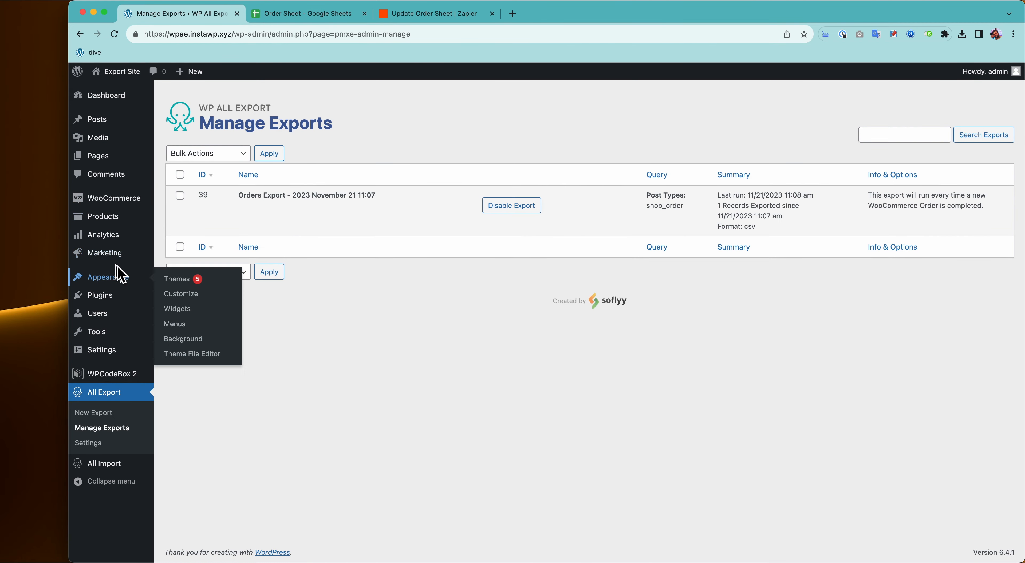
Step: Start a new WooCommerce order with status Completed and assign it to the first customer found by a first-name search
{"action": "left_click", "coordinate": [179, 218]}
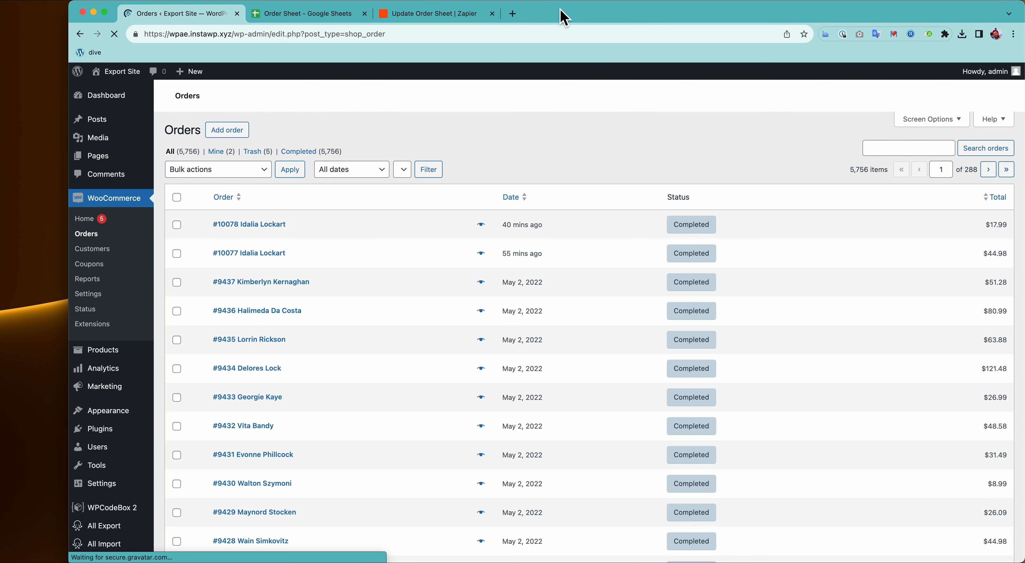
{"action": "double_click", "coordinate": [561, 14]}
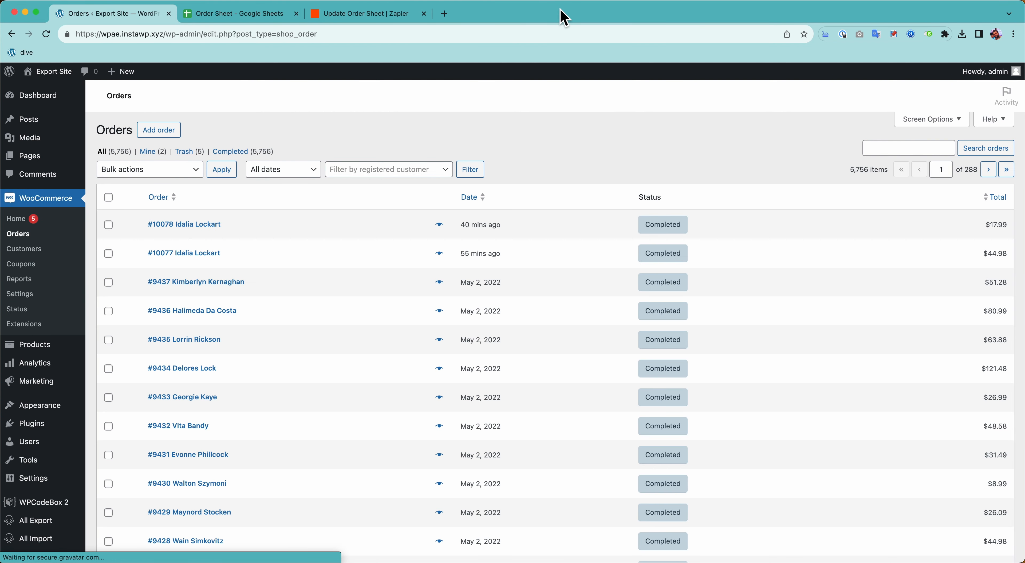
{"action": "left_click", "coordinate": [159, 130]}
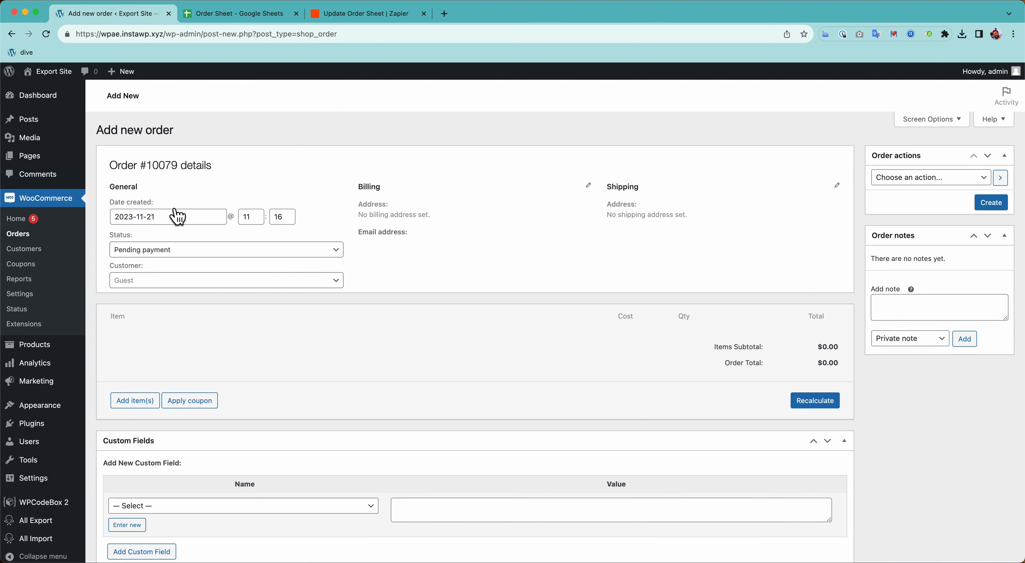
{"action": "left_click", "coordinate": [164, 253]}
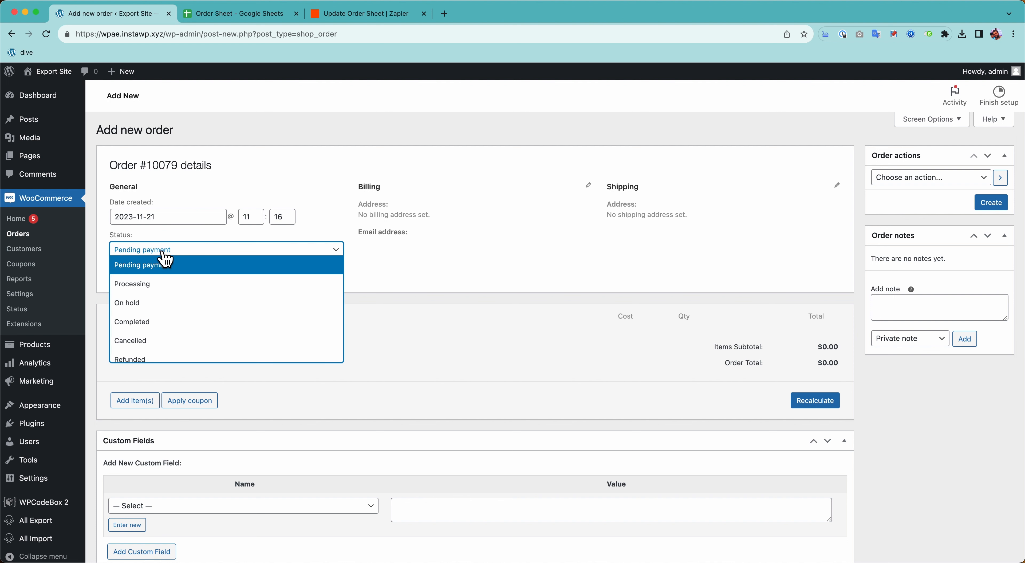
{"action": "left_click", "coordinate": [148, 323]}
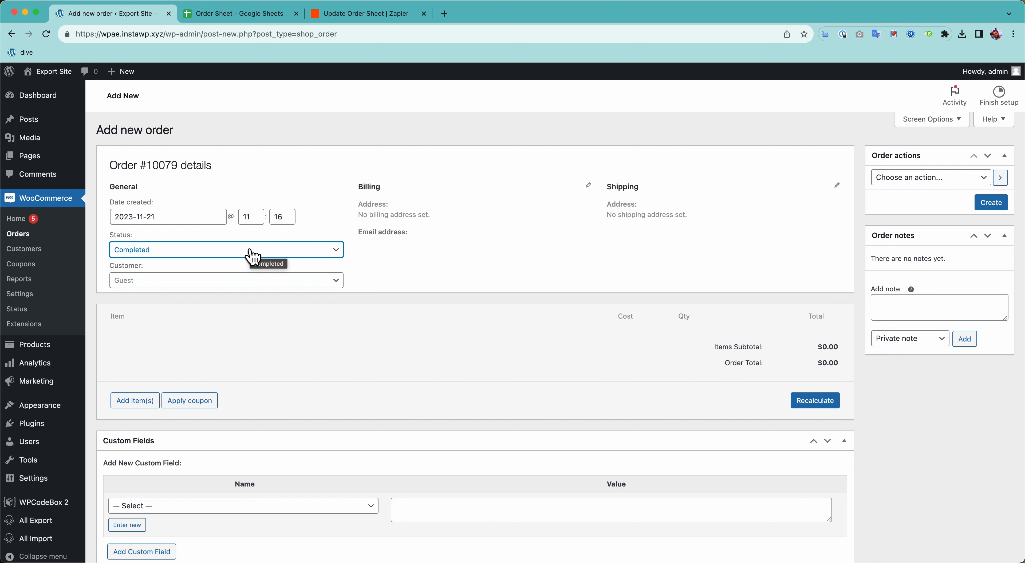
{"action": "left_click", "coordinate": [234, 283]}
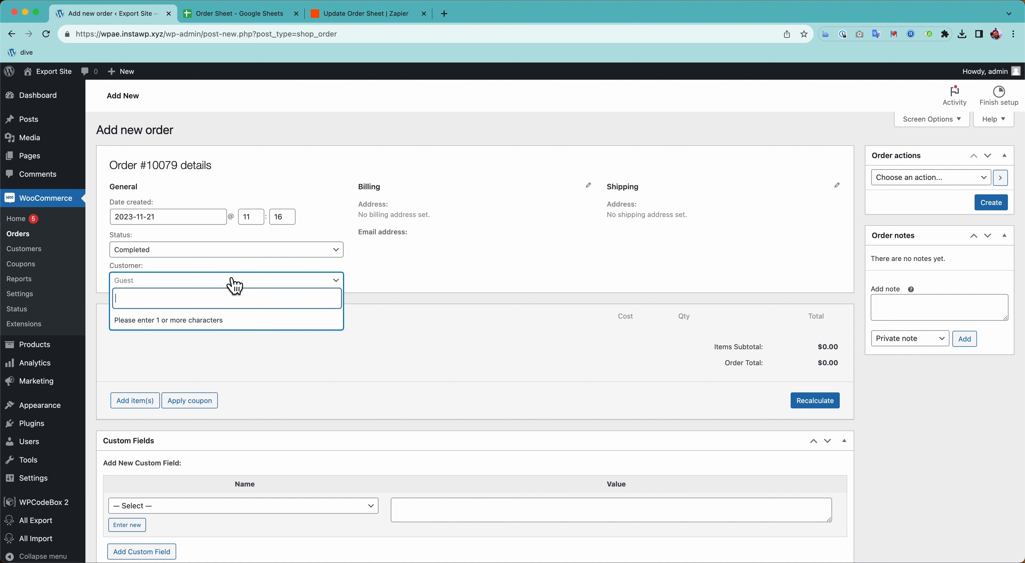
{"action": "type", "text": "AL"}
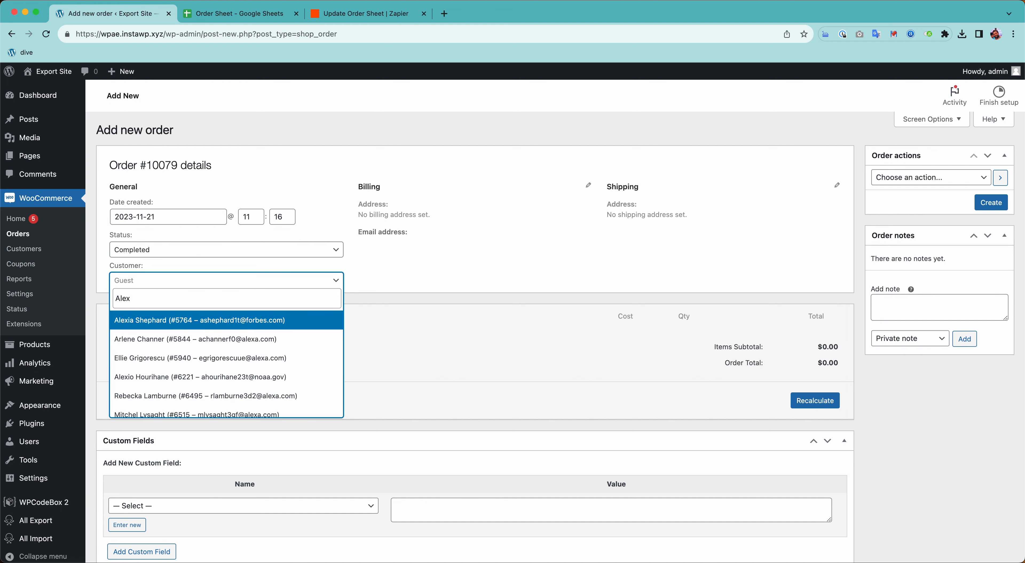
{"action": "key", "text": "Return"}
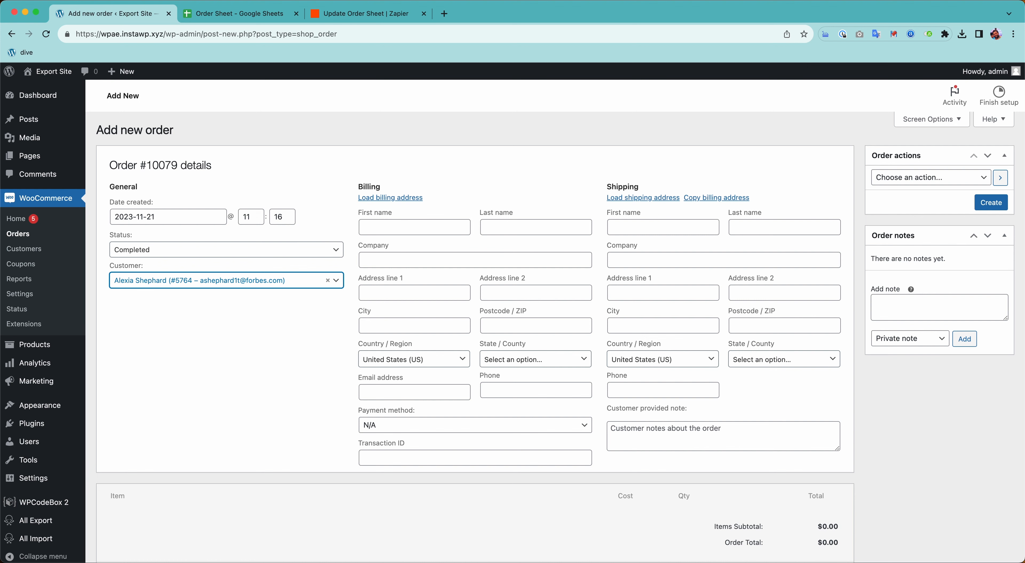
Step: Search products for "shirt", add one z_B.Hills Long Sleeve Shirt - Small, Blue to the order and create the order
{"action": "scroll", "coordinate": [245, 357], "scroll_direction": "down", "scroll_amount": 5}
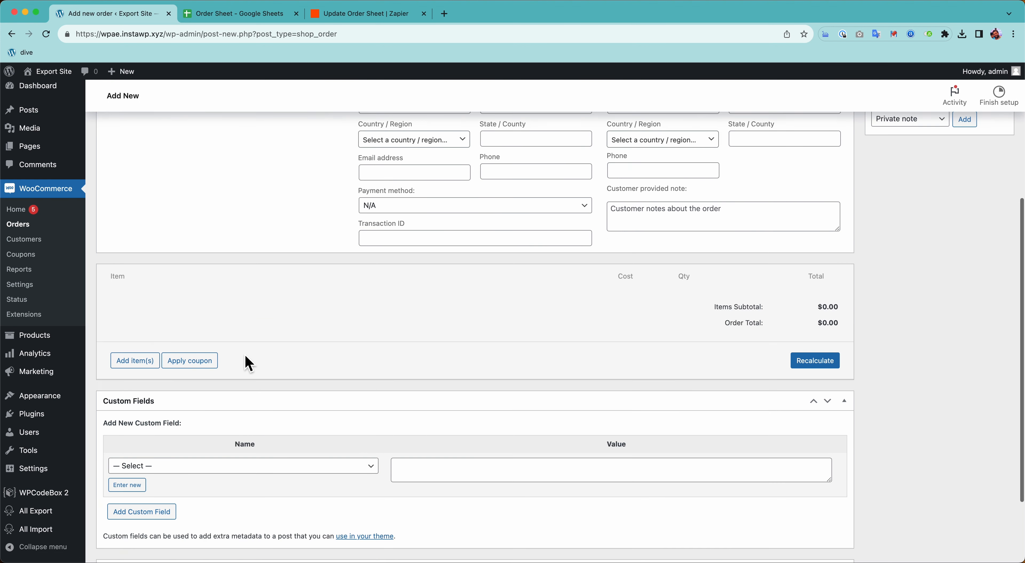
{"action": "scroll", "coordinate": [244, 354], "scroll_direction": "down", "scroll_amount": 2}
{"action": "left_click", "coordinate": [131, 283]}
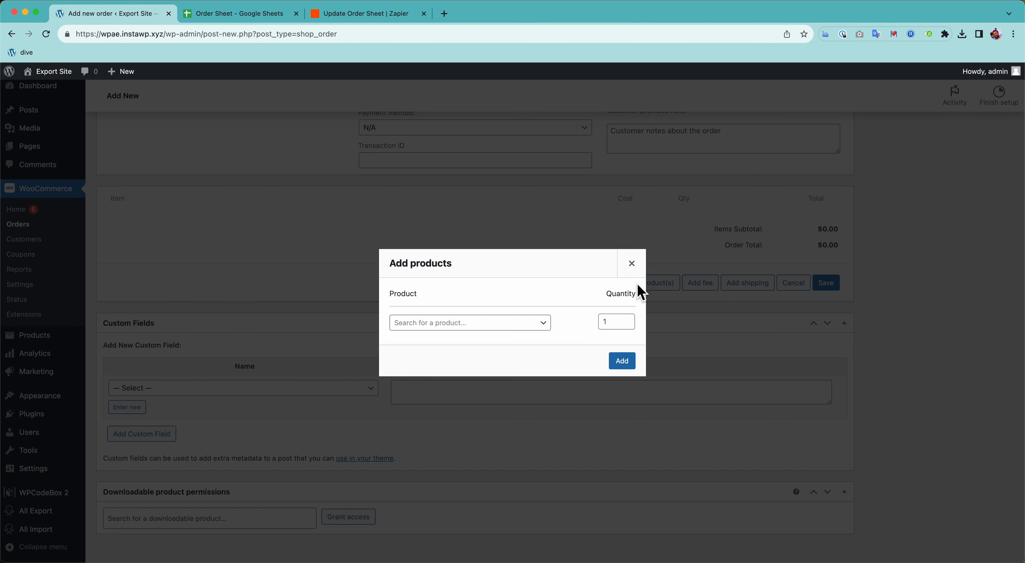
{"action": "left_click", "coordinate": [493, 324]}
{"action": "type", "text": "shirt"}
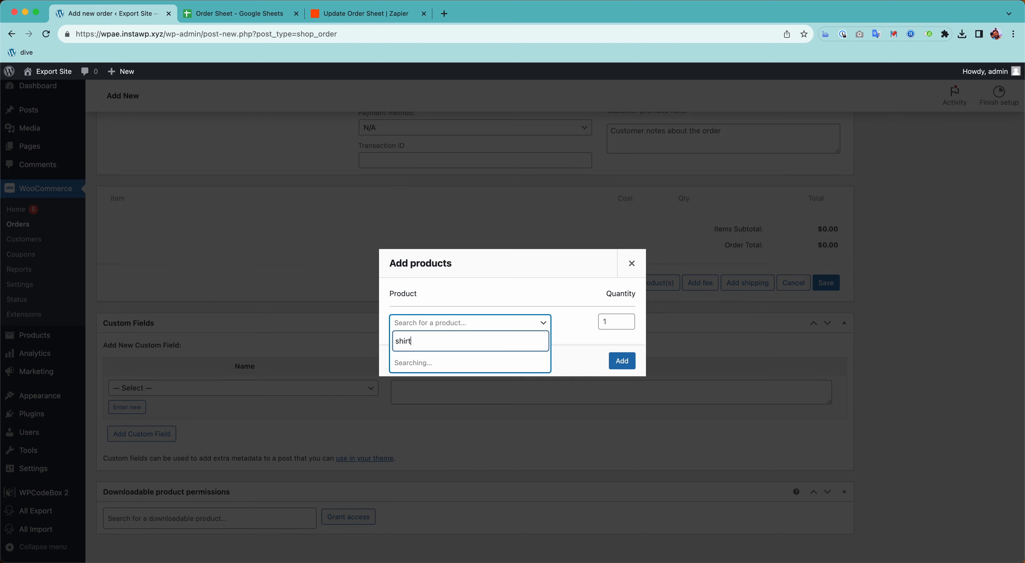
{"action": "left_click", "coordinate": [466, 367]}
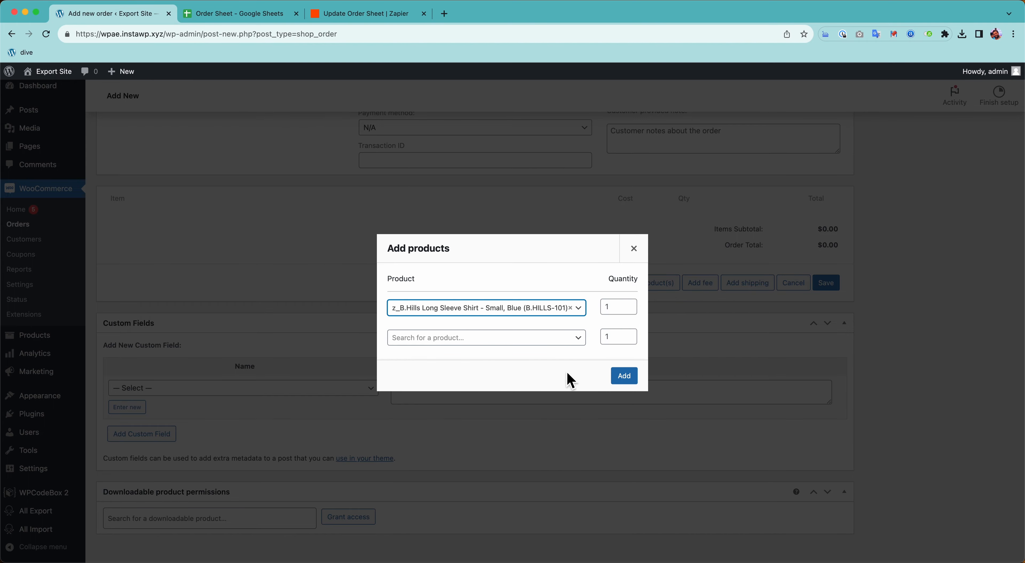
{"action": "left_click", "coordinate": [623, 375]}
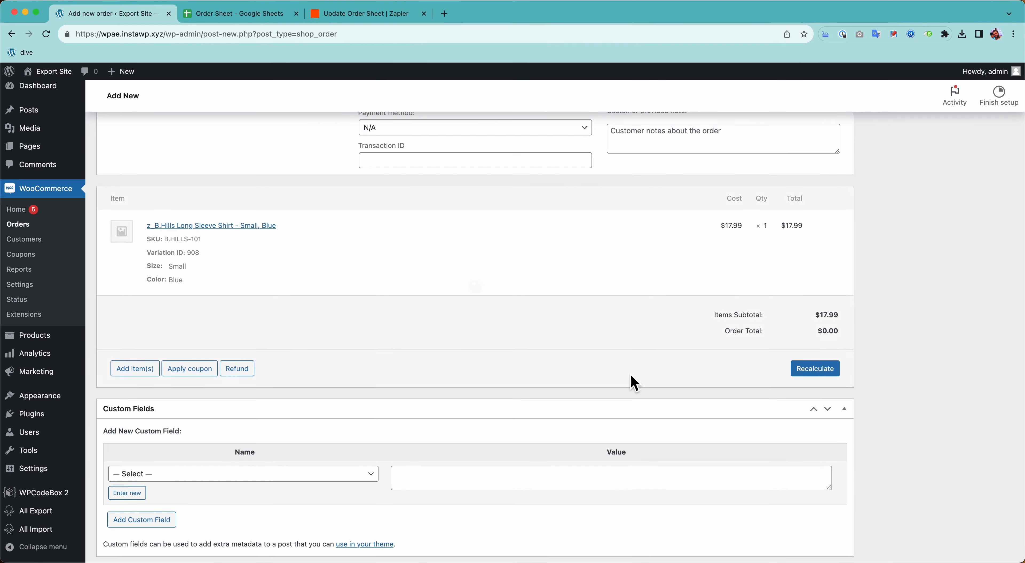
{"action": "scroll", "coordinate": [634, 383], "scroll_direction": "up", "scroll_amount": 10}
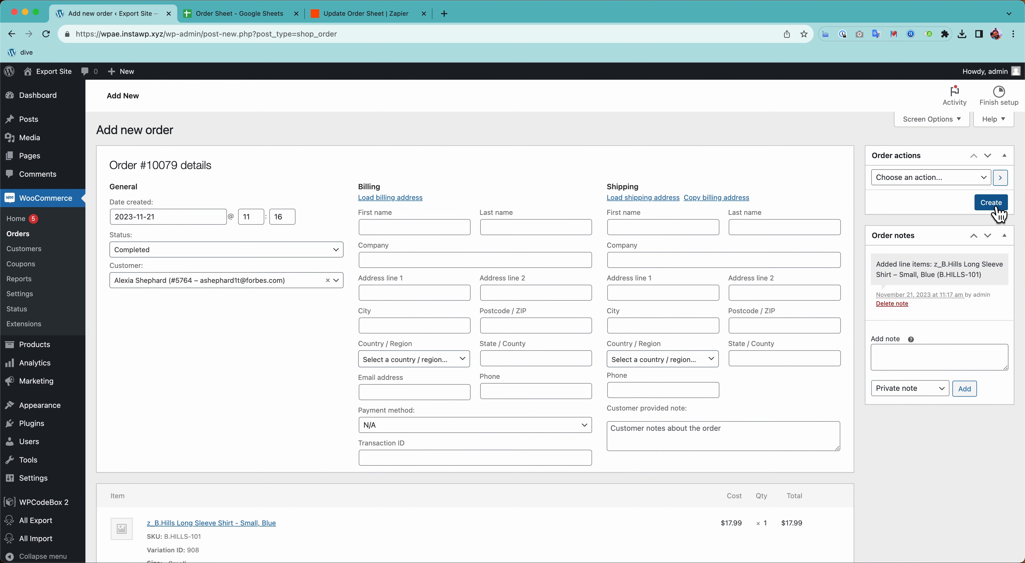
{"action": "left_click", "coordinate": [993, 205]}
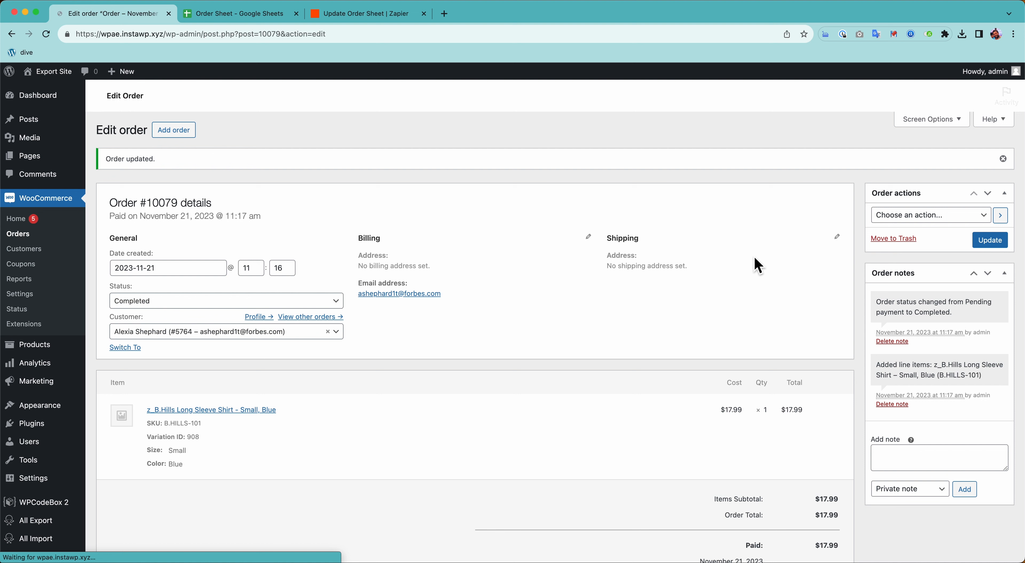
Step: Check the orders export's last run in Manage Exports, then inspect row 3 in the Order Sheet spreadsheet
{"action": "mouse_move", "coordinate": [65, 526]}
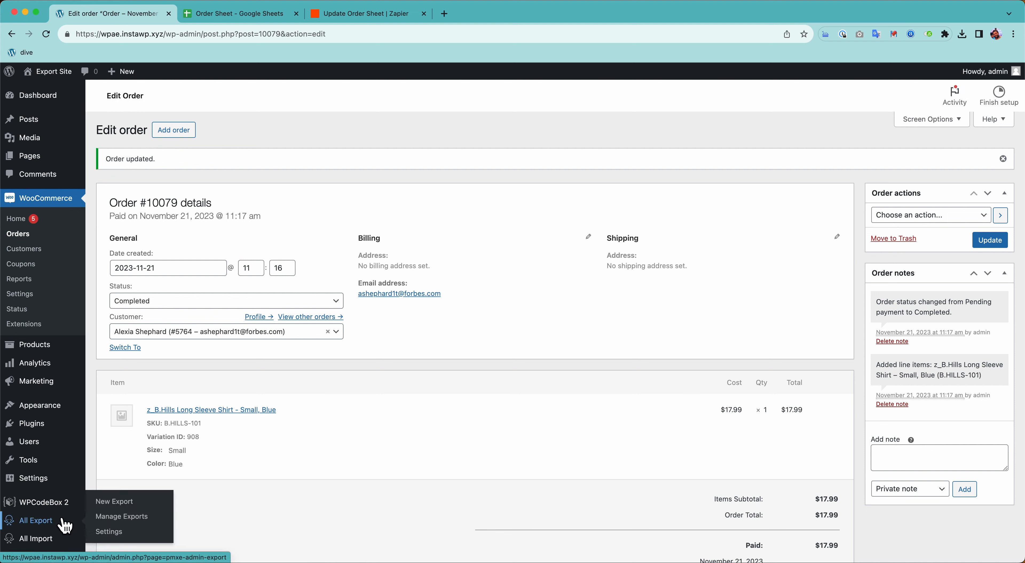
{"action": "left_click", "coordinate": [122, 517]}
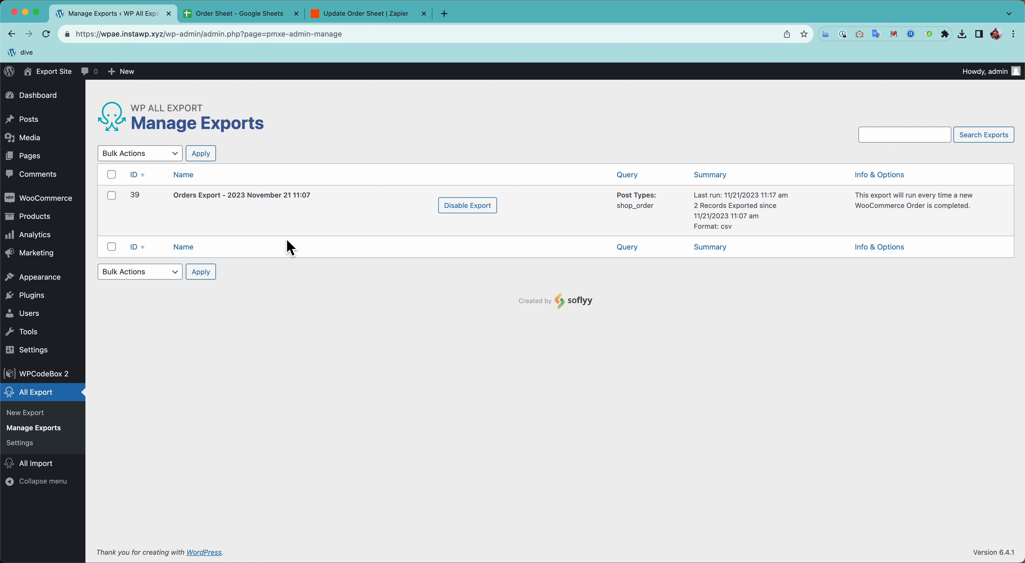
{"action": "left_click", "coordinate": [243, 21]}
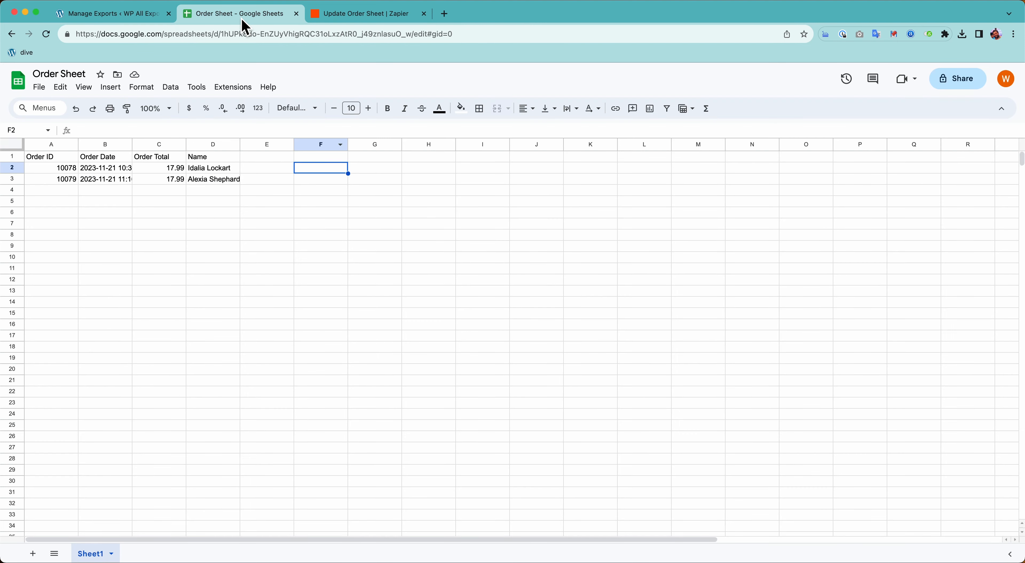
{"action": "left_click", "coordinate": [59, 184]}
{"action": "left_click_drag", "start_coordinate": [58, 185], "coordinate": [219, 183]}
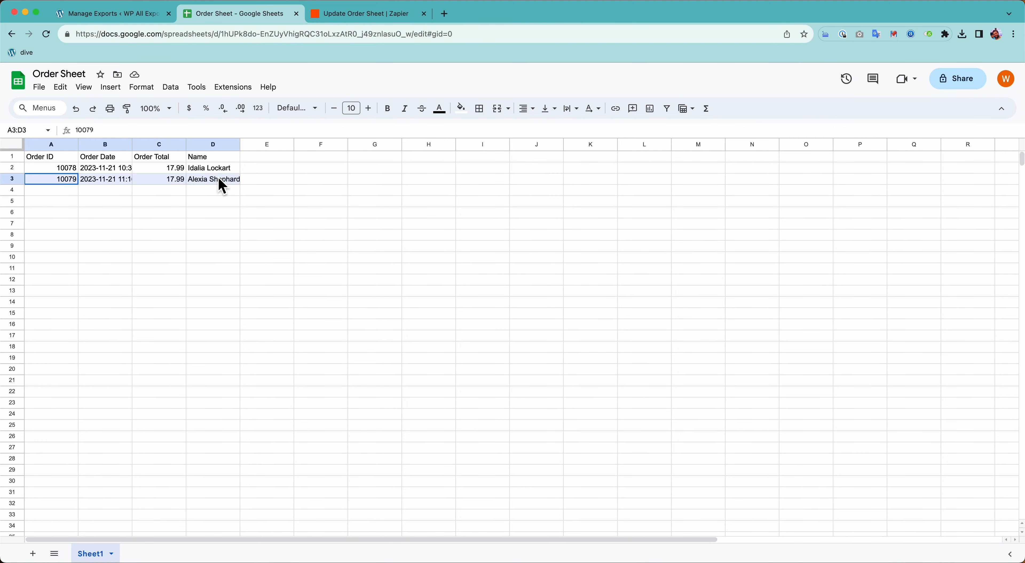
{"action": "left_click", "coordinate": [377, 223]}
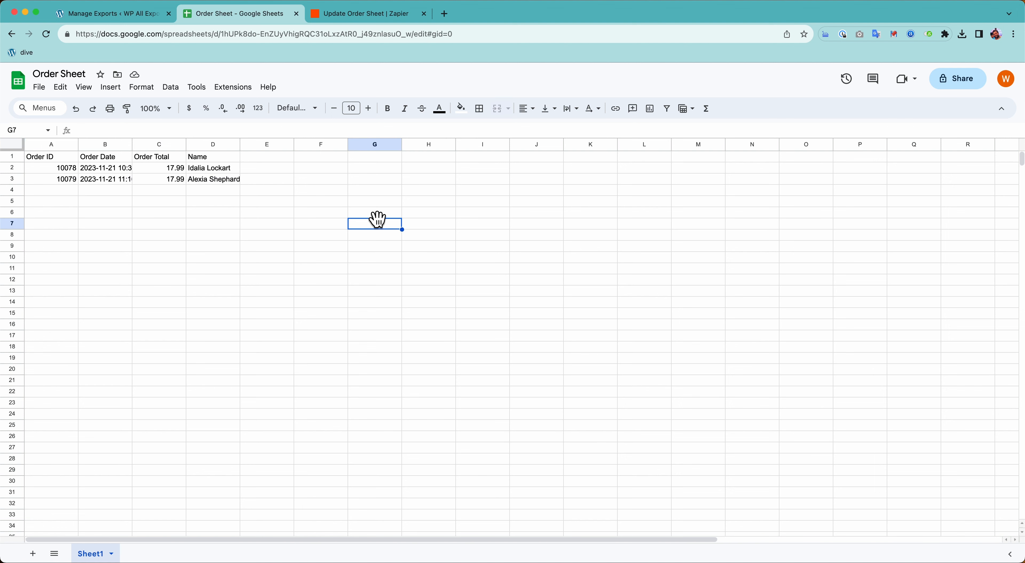